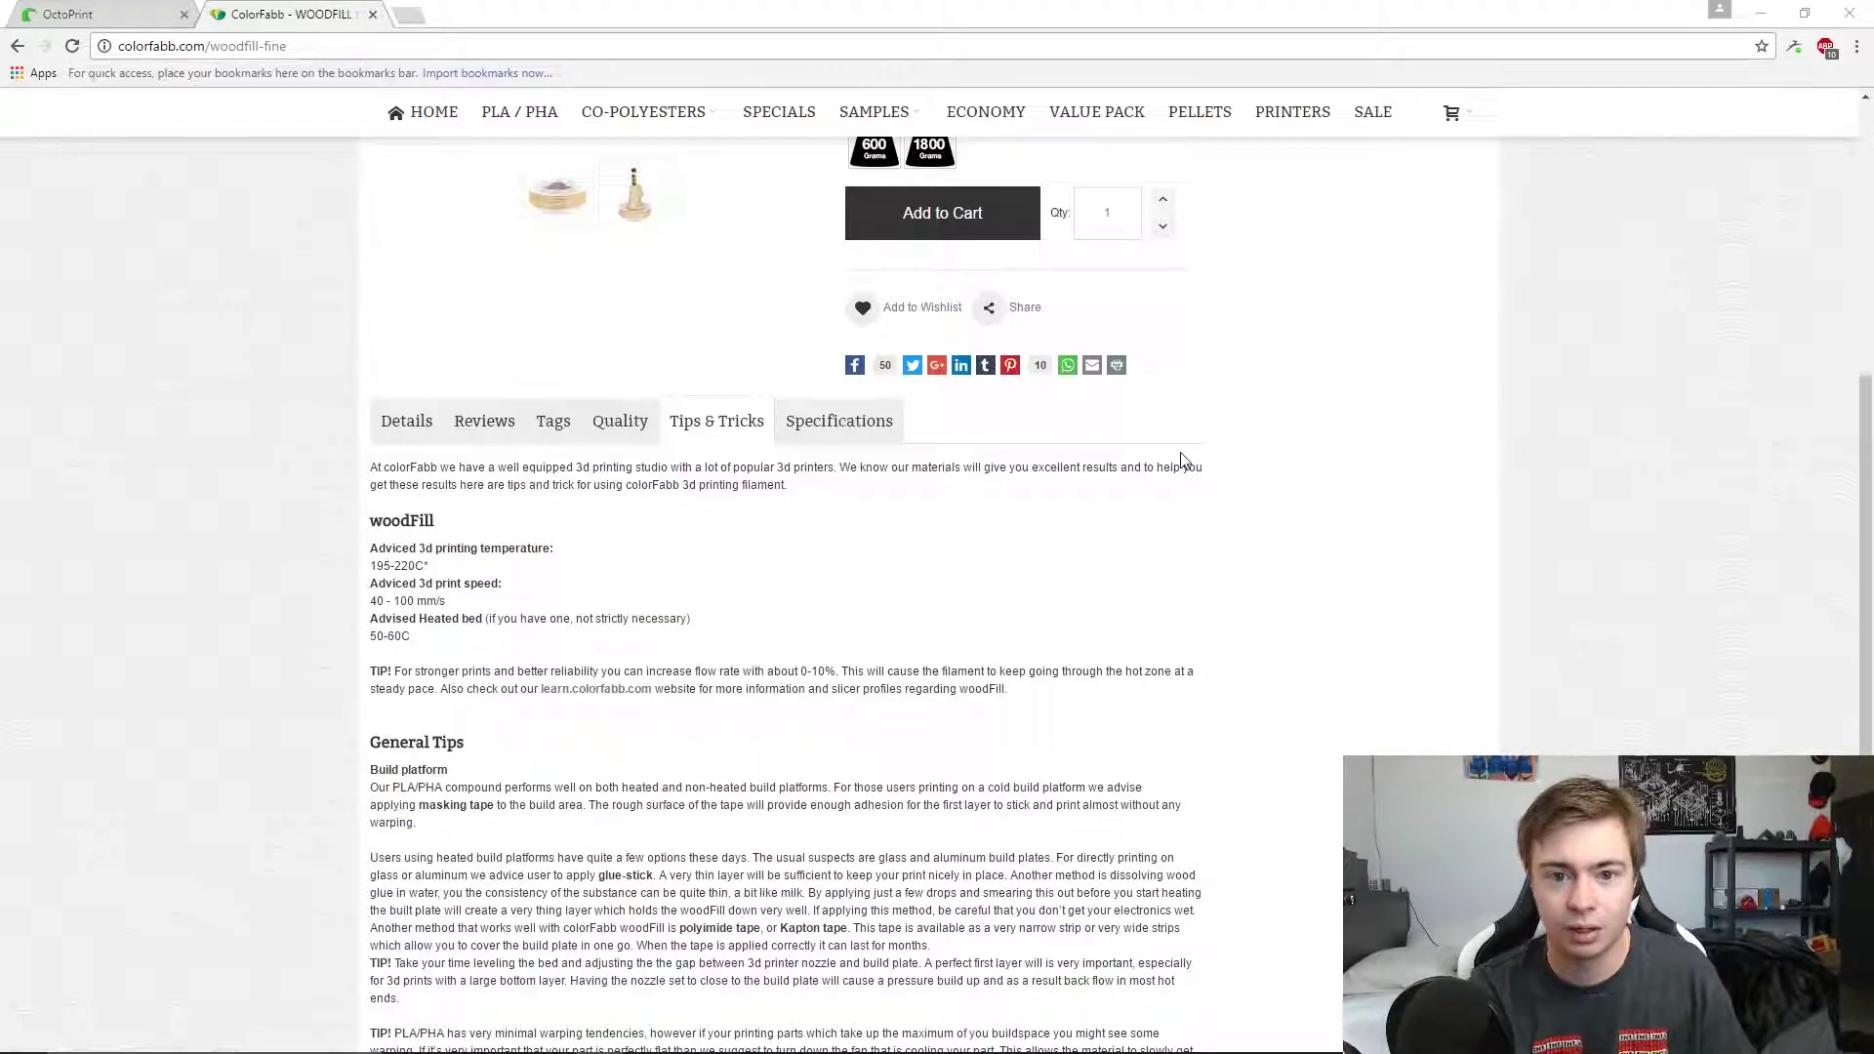
Scroll the ColorFabb WoodFill page to the Tips & Tricks section
{"action": "scroll", "coordinate": [1181, 459], "scroll_direction": "up", "scroll_amount": 5}
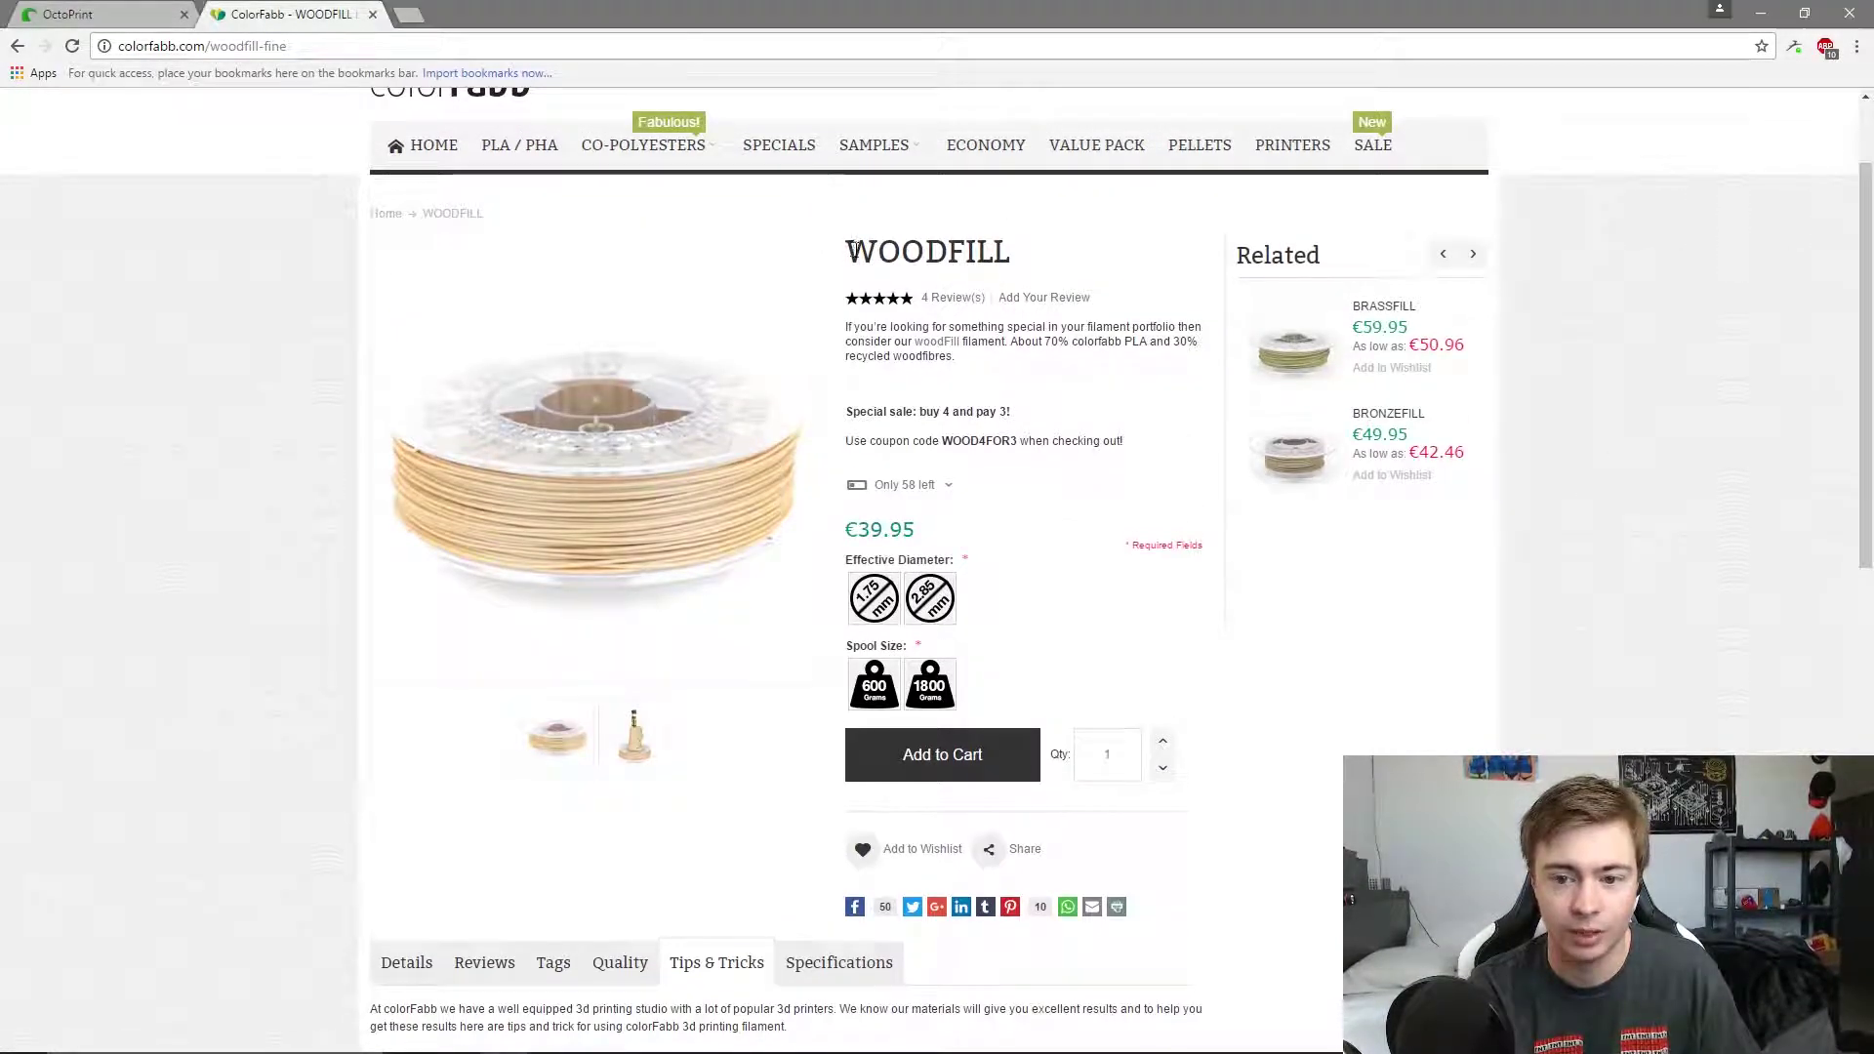
{"action": "scroll", "coordinate": [556, 514], "scroll_direction": "down", "scroll_amount": 3}
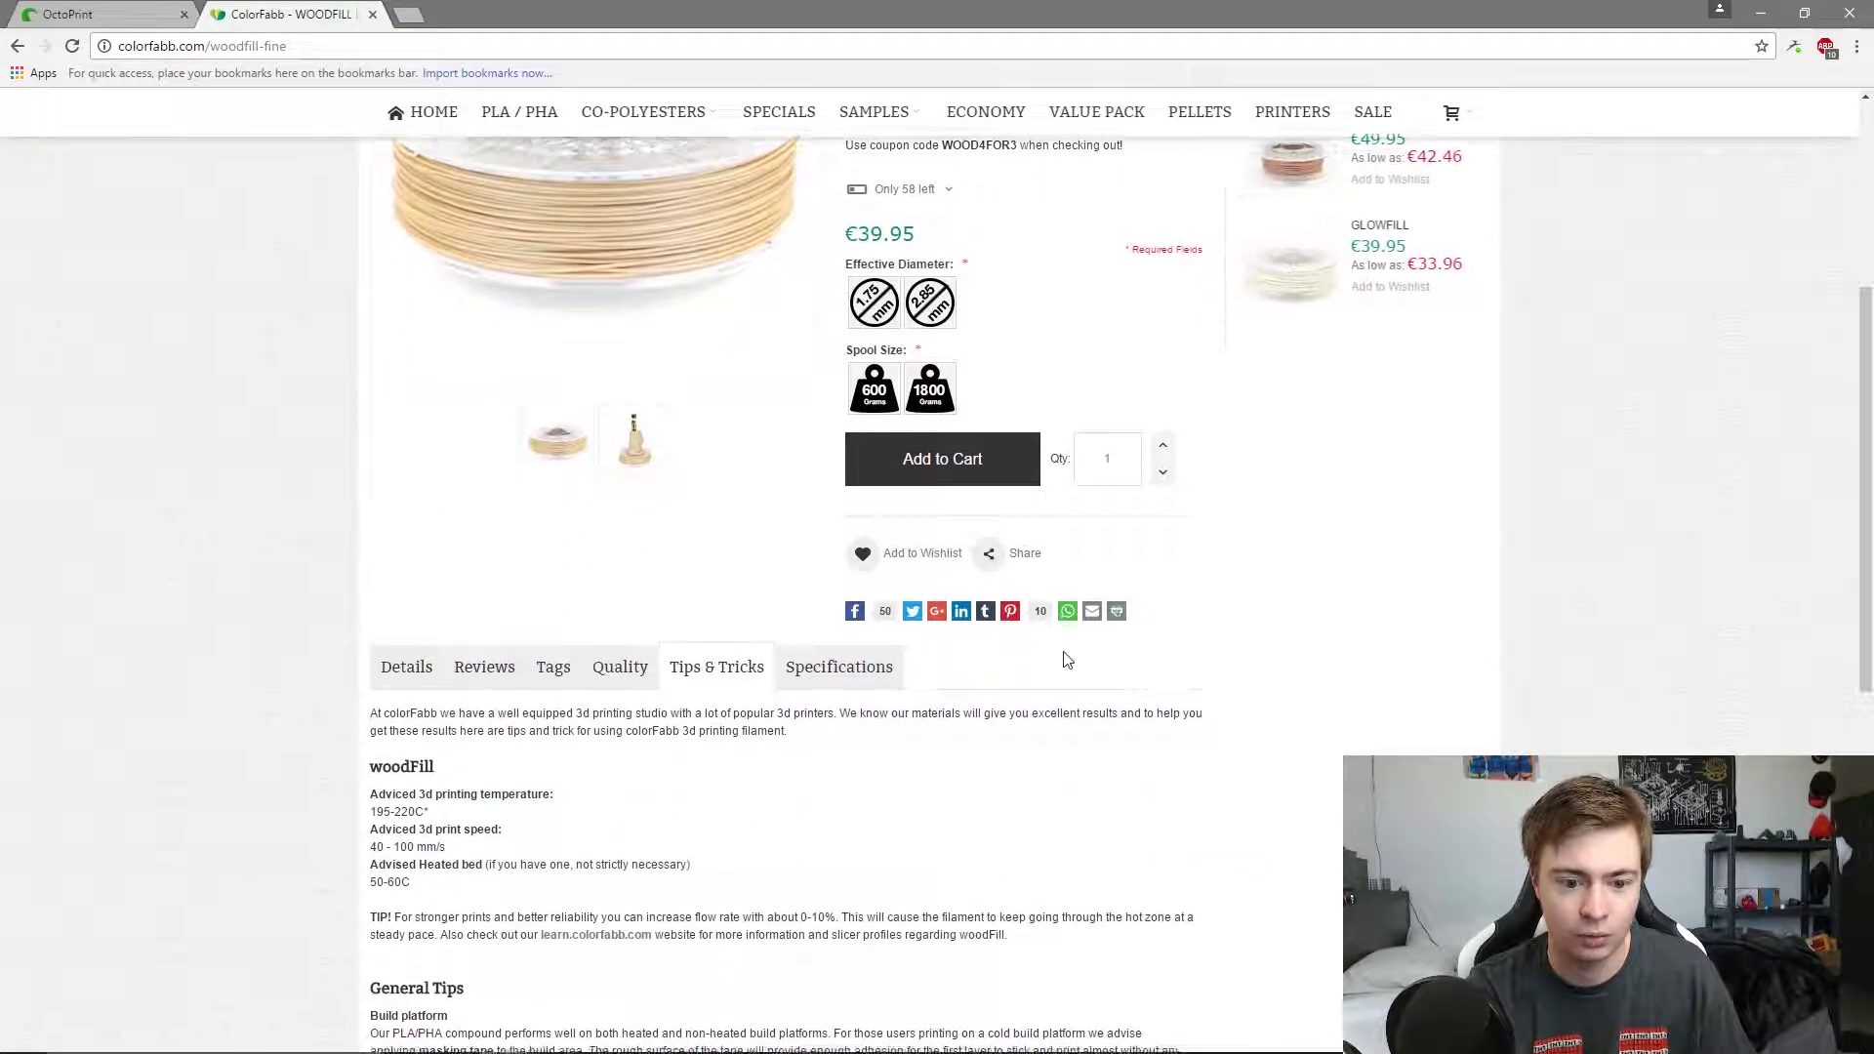
{"action": "scroll", "coordinate": [616, 649], "scroll_direction": "down", "scroll_amount": 3}
{"action": "scroll", "coordinate": [809, 670], "scroll_direction": "up", "scroll_amount": 5}
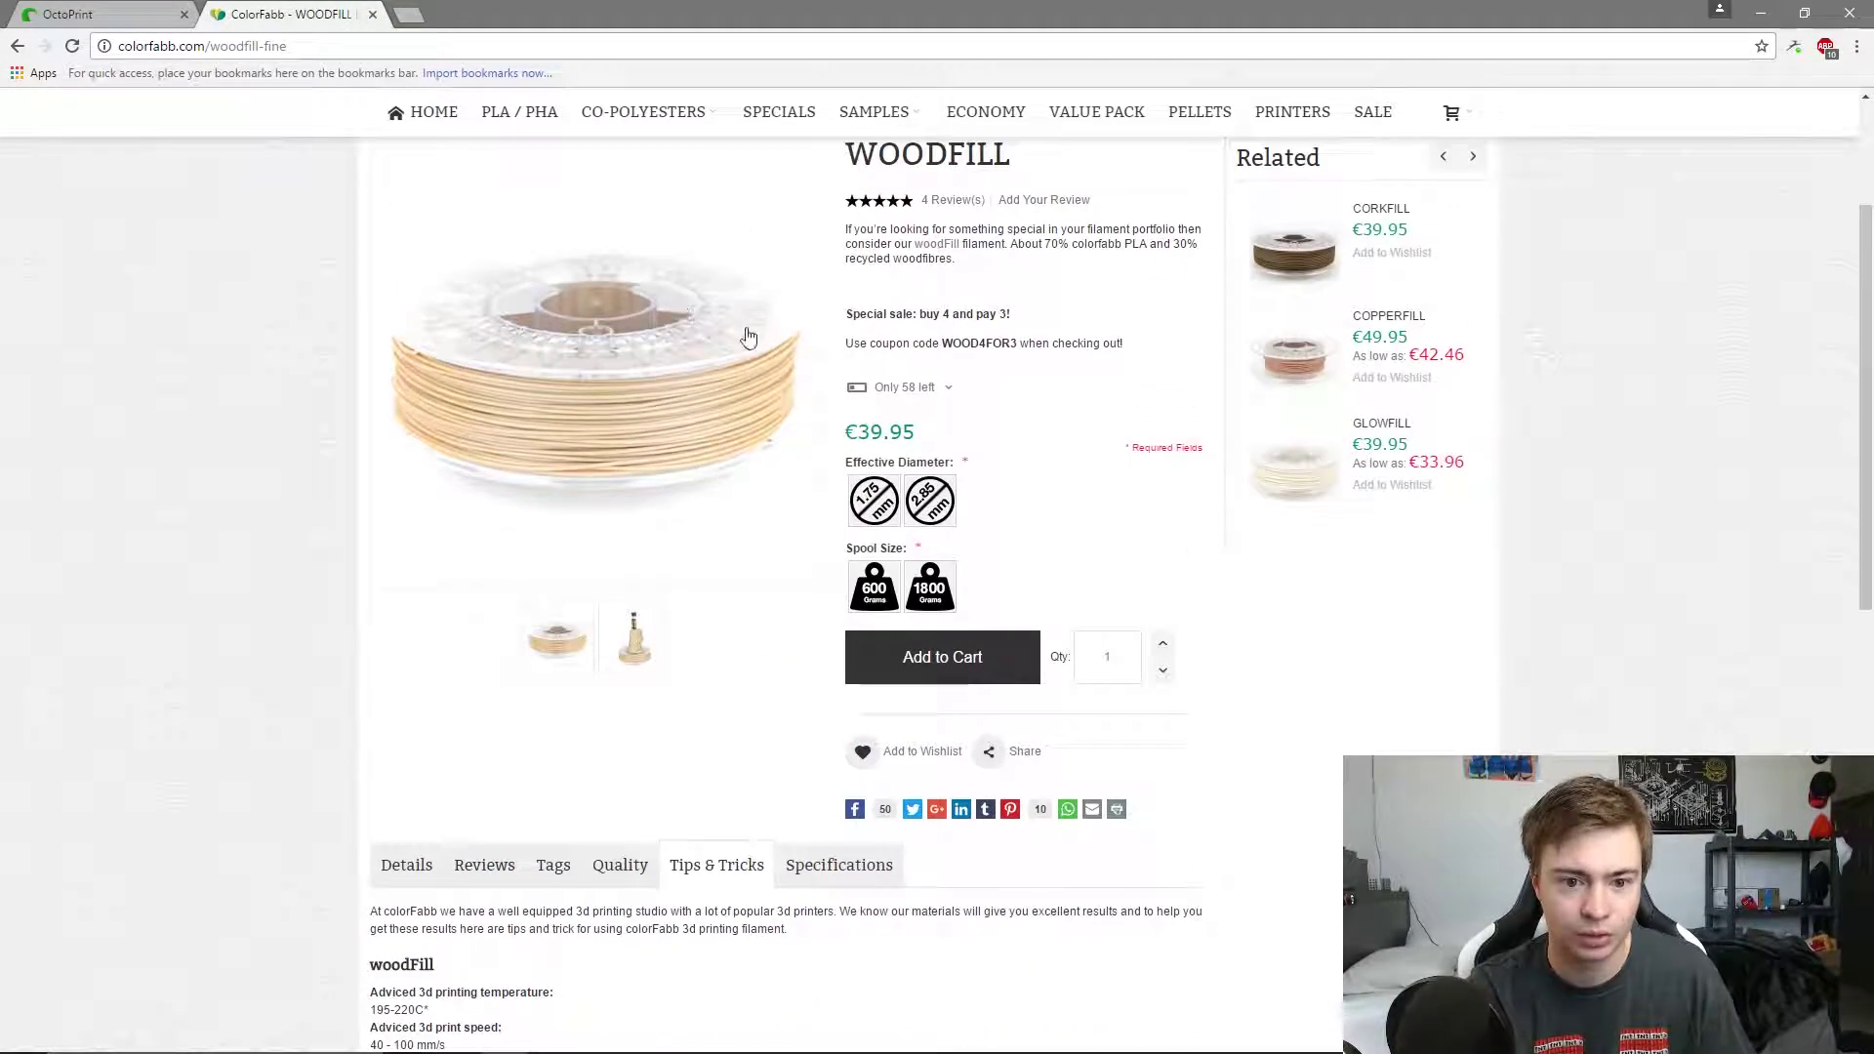
{"action": "scroll", "coordinate": [1083, 488], "scroll_direction": "up", "scroll_amount": 1}
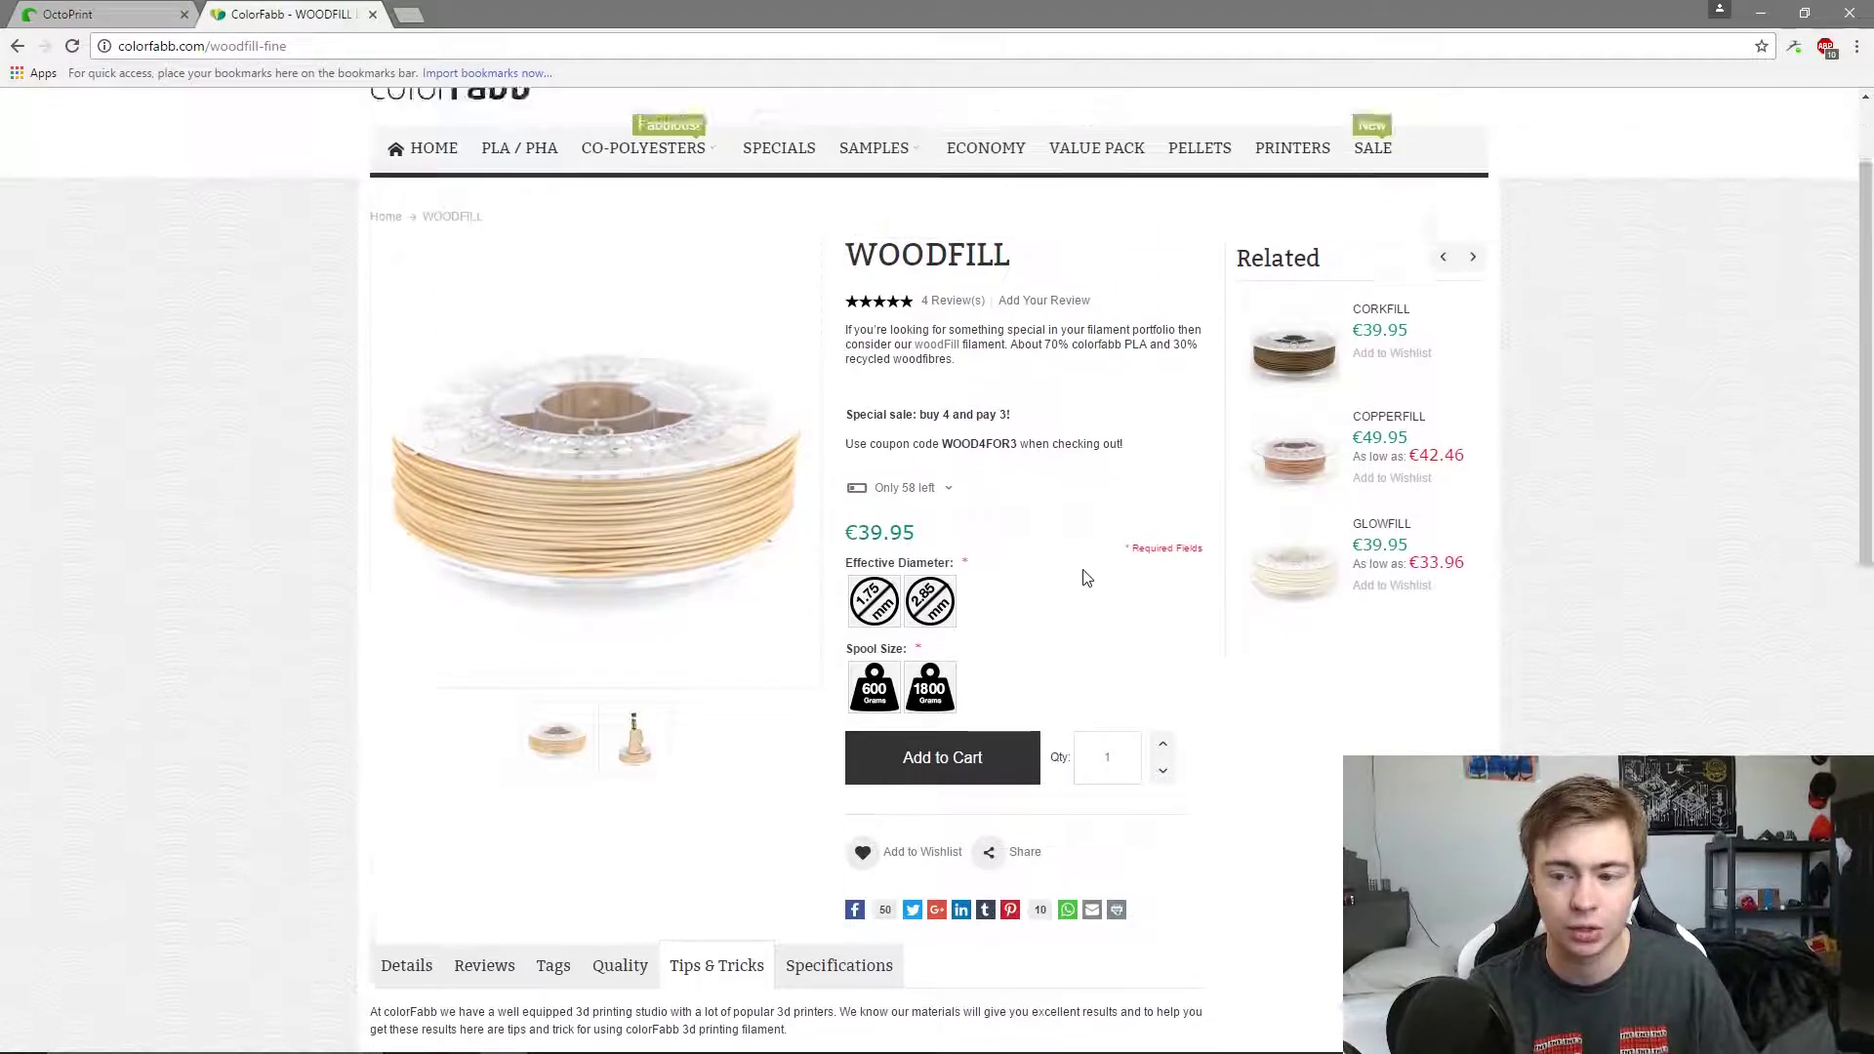
{"action": "scroll", "coordinate": [1086, 578], "scroll_direction": "down", "scroll_amount": 8}
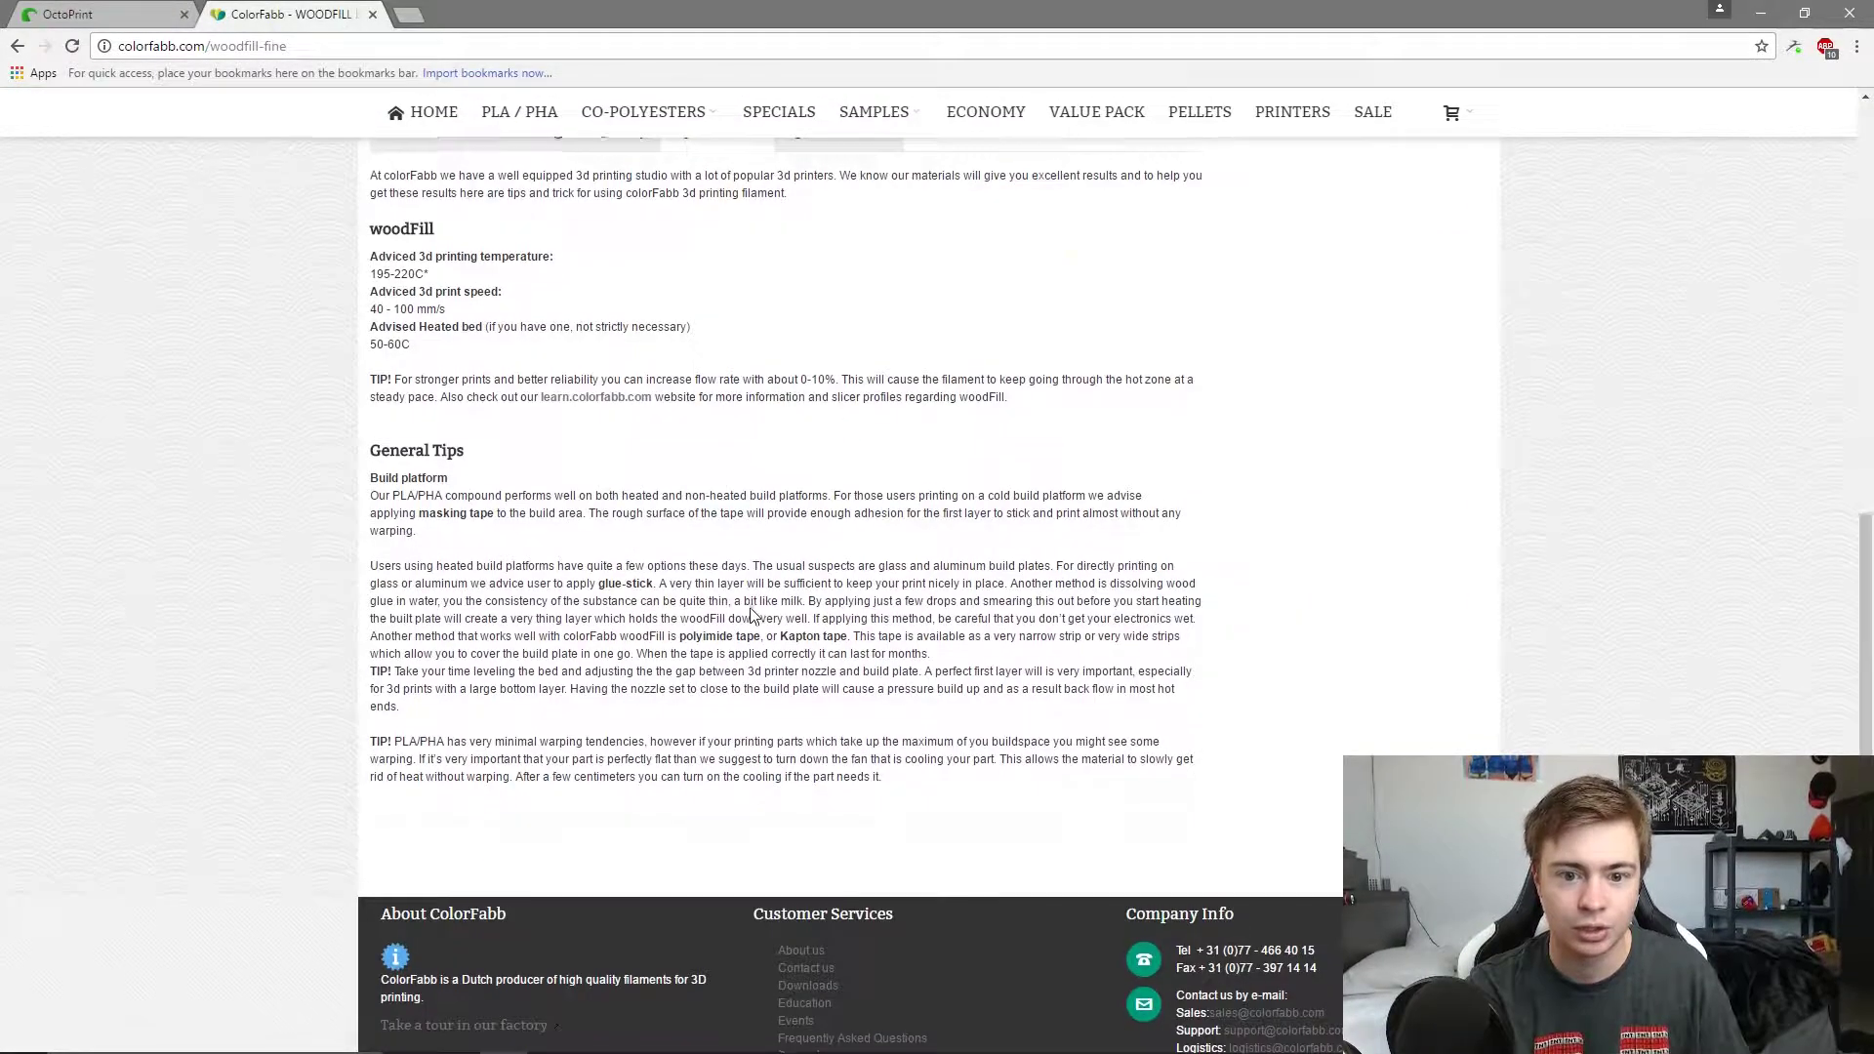
{"action": "scroll", "coordinate": [751, 613], "scroll_direction": "up", "scroll_amount": 4}
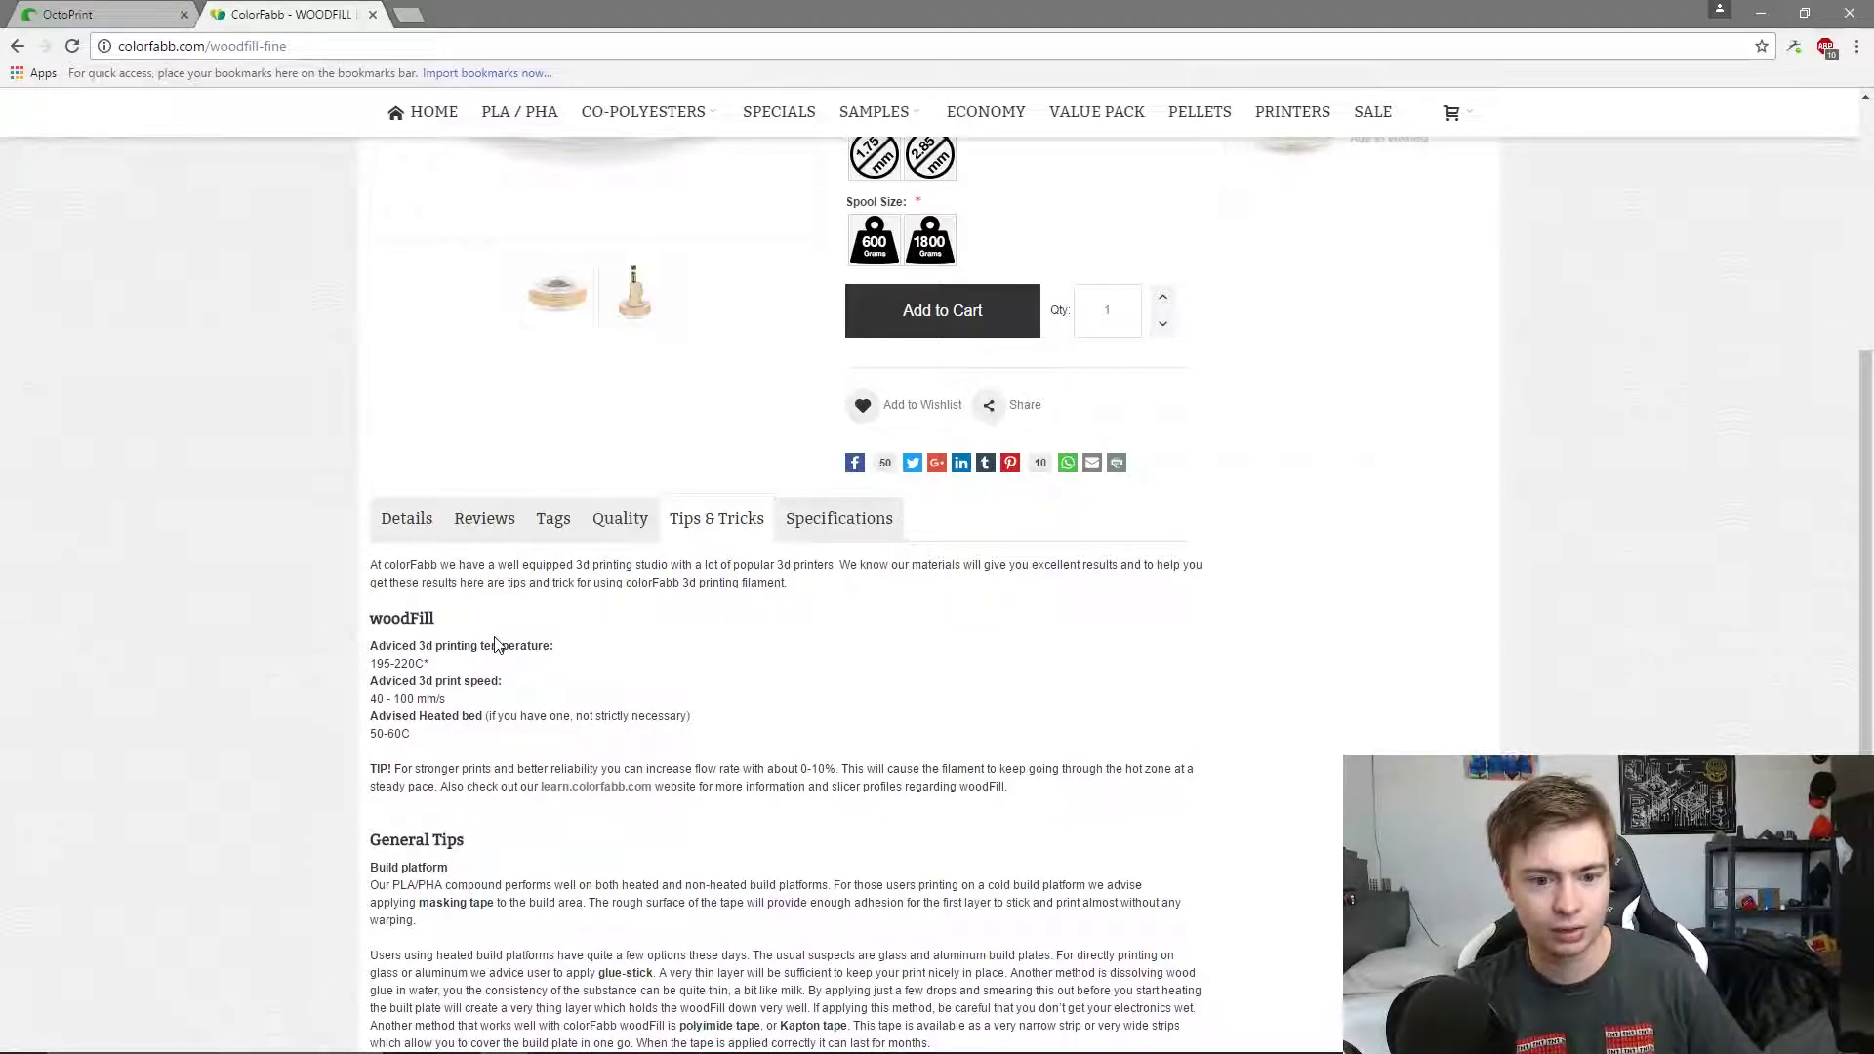
Highlight the 195-220°C recommended printing temperature, then close the product page
{"action": "left_click_drag", "start_coordinate": [372, 667], "coordinate": [418, 666]}
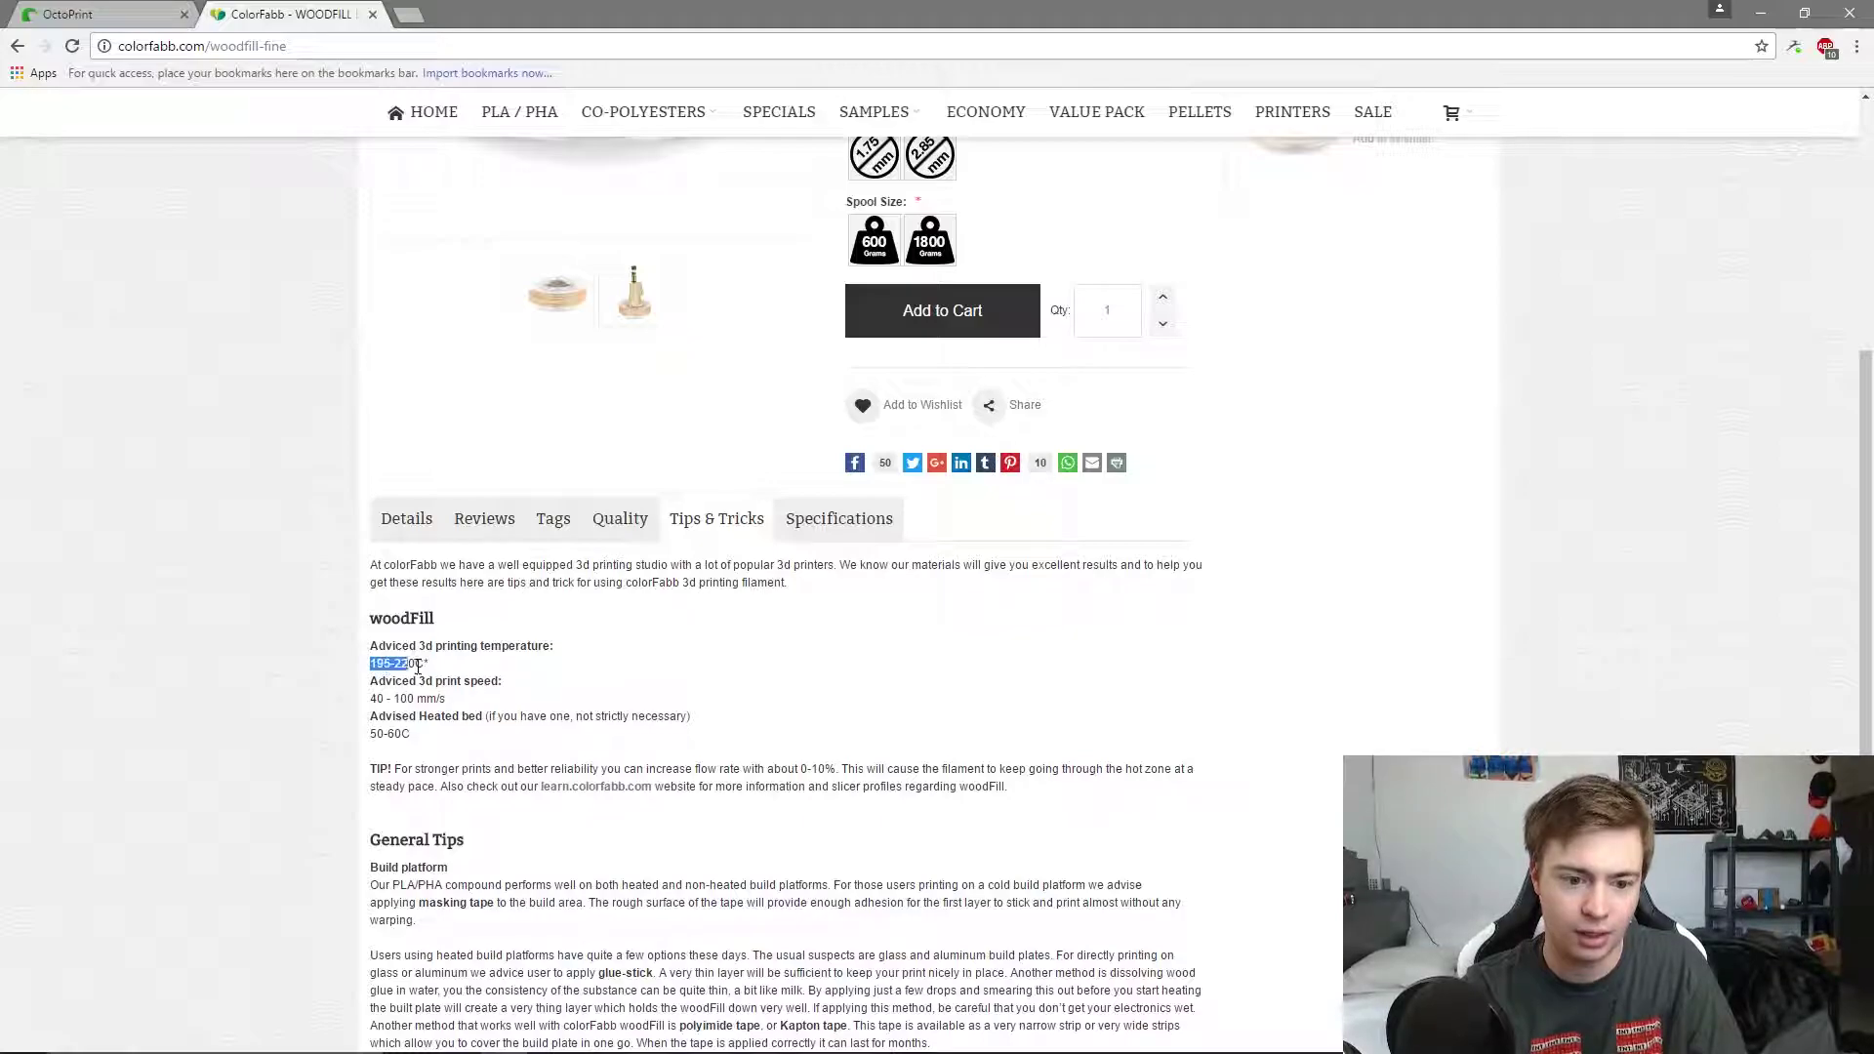
{"action": "scroll", "coordinate": [470, 710], "scroll_direction": "down", "scroll_amount": 2}
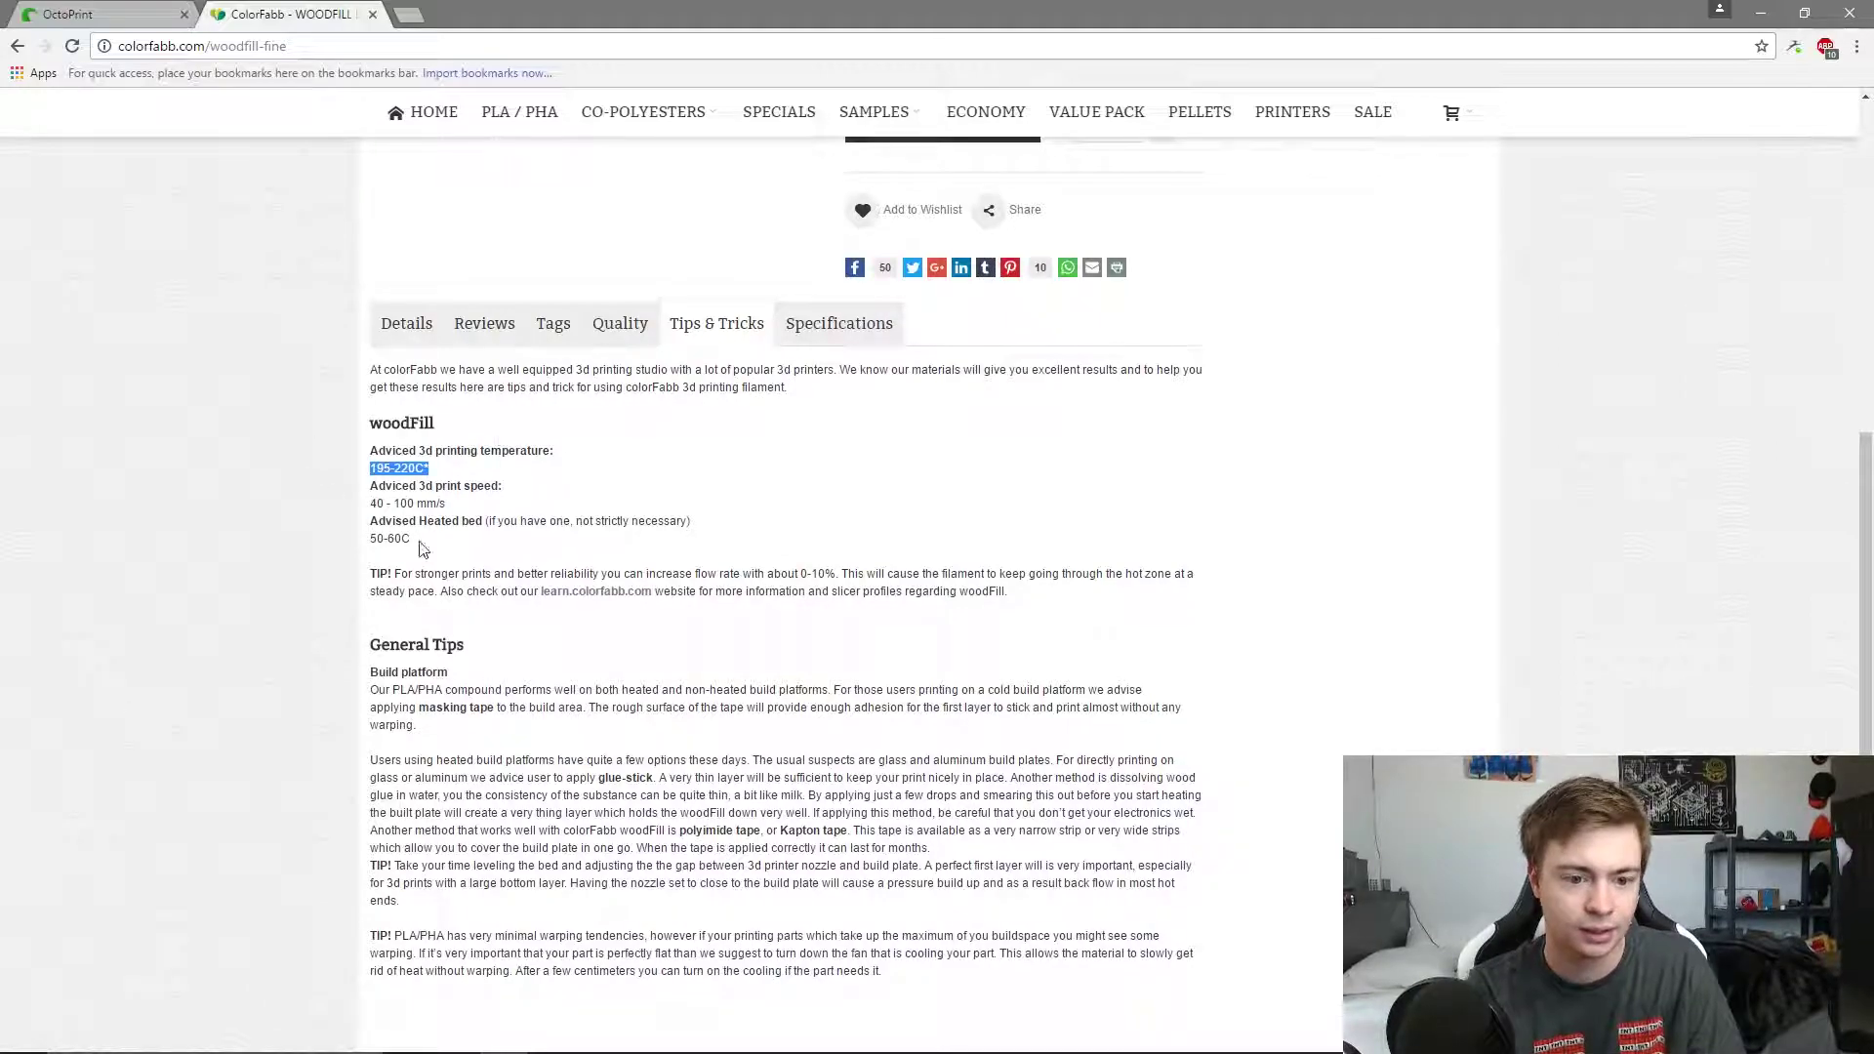
{"action": "left_click", "coordinate": [372, 14]}
Minimize Chrome, exit Simplify3D's toolpath preview, and restore it to a smaller window
{"action": "left_click", "coordinate": [1762, 14]}
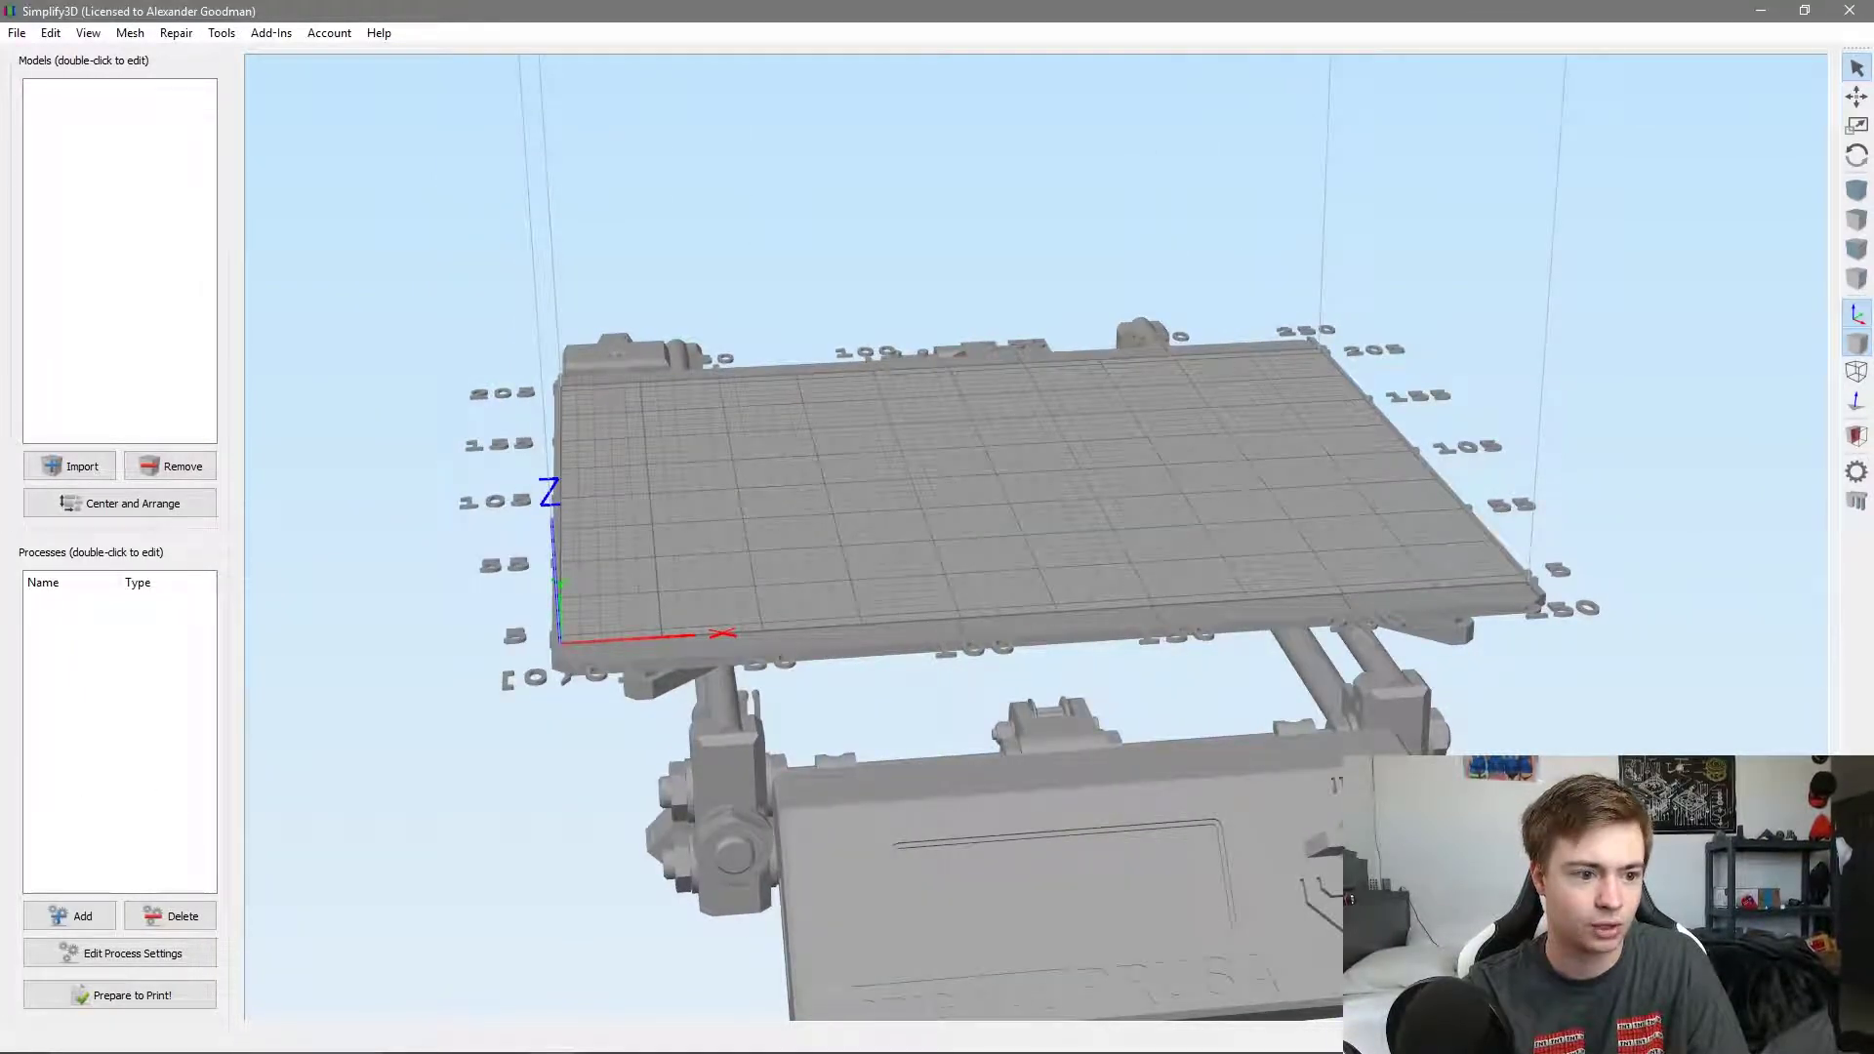
{"action": "mouse_move", "coordinate": [1117, 502]}
{"action": "left_mouse_down"}
{"action": "mouse_move", "coordinate": [1315, 505]}
{"action": "mouse_move", "coordinate": [1093, 512]}
{"action": "left_mouse_up"}
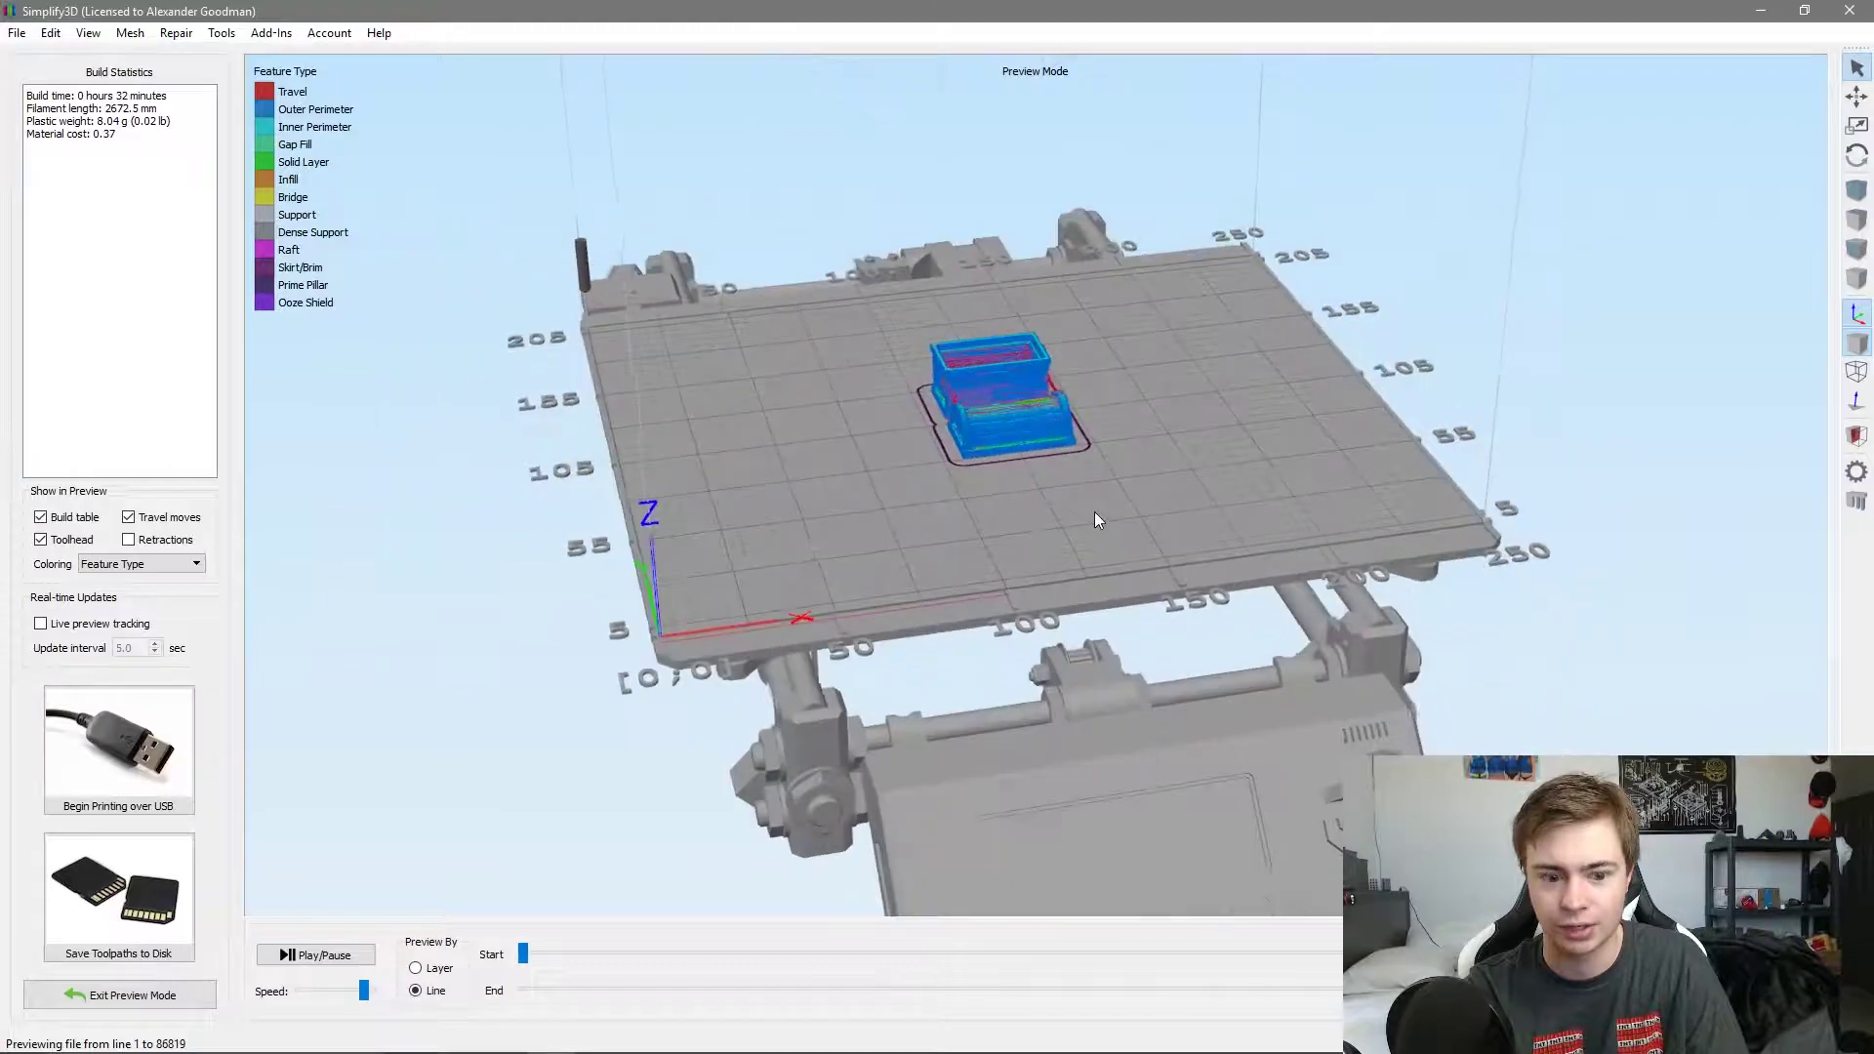
{"action": "left_click", "coordinate": [145, 1006]}
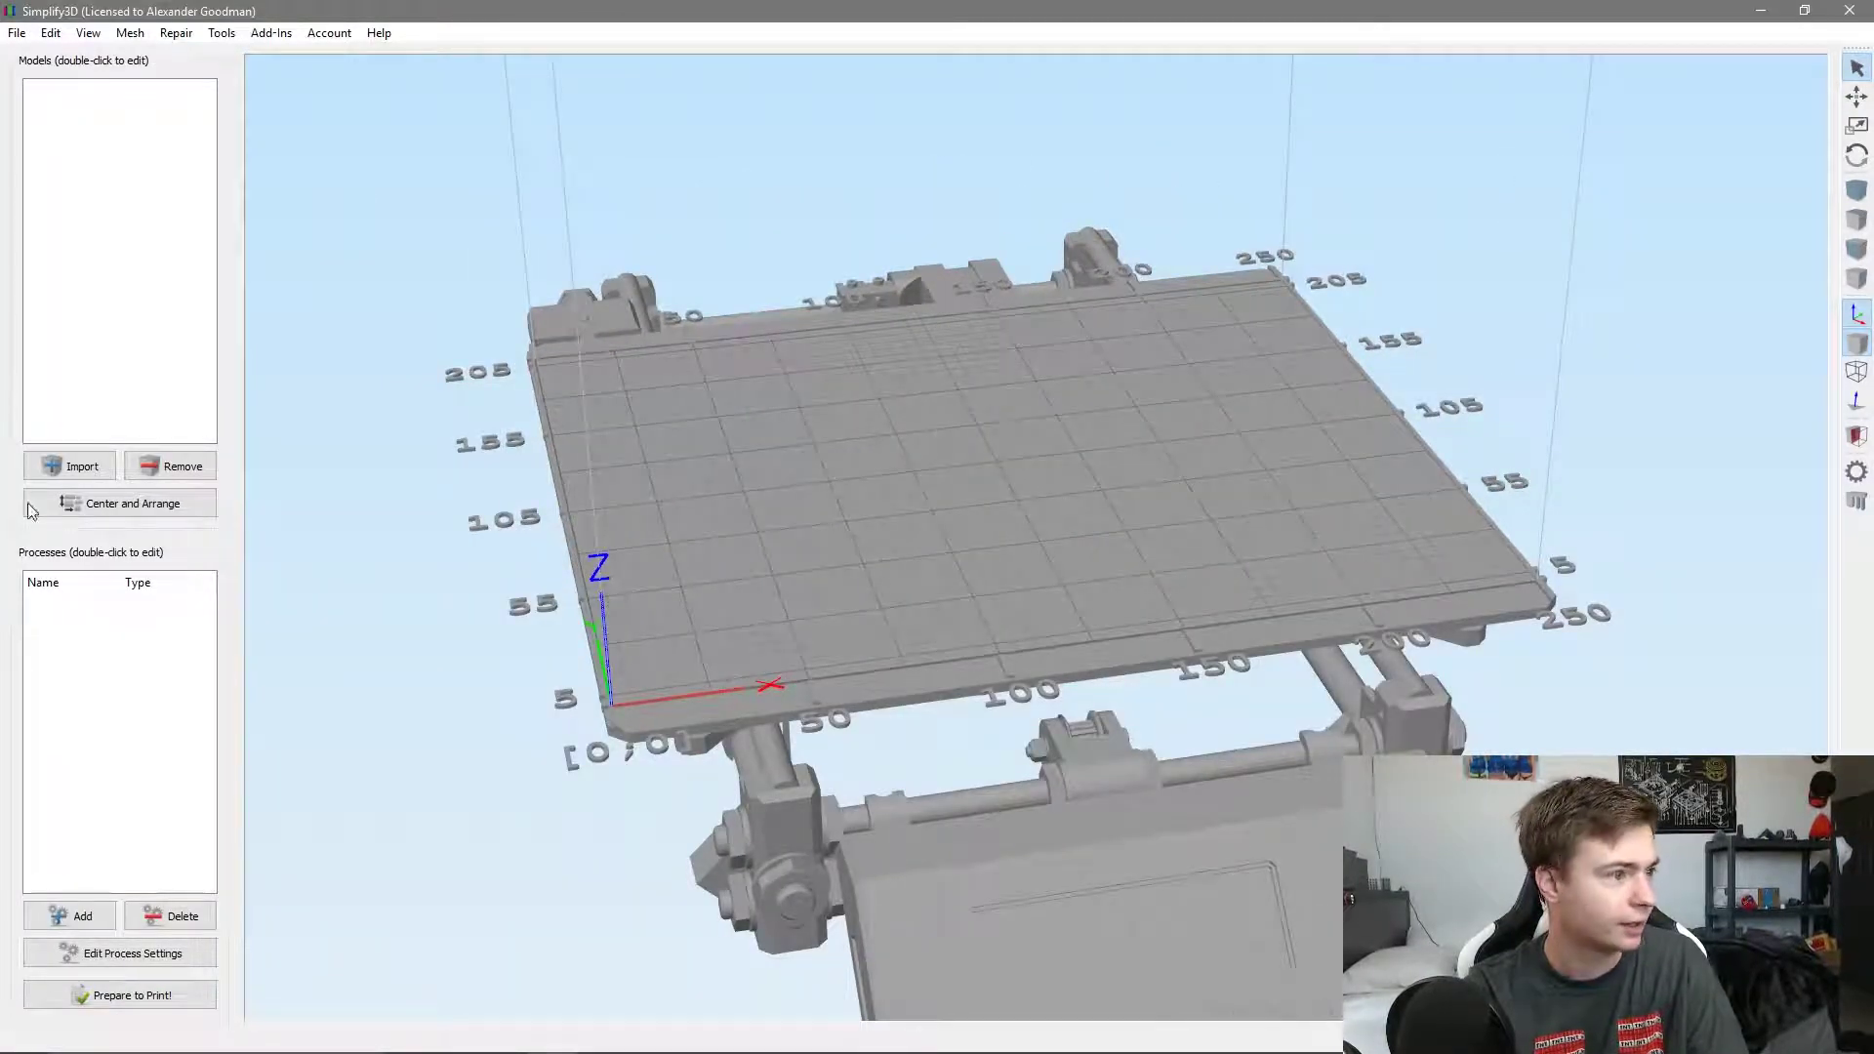
{"action": "double_click", "coordinate": [305, 9]}
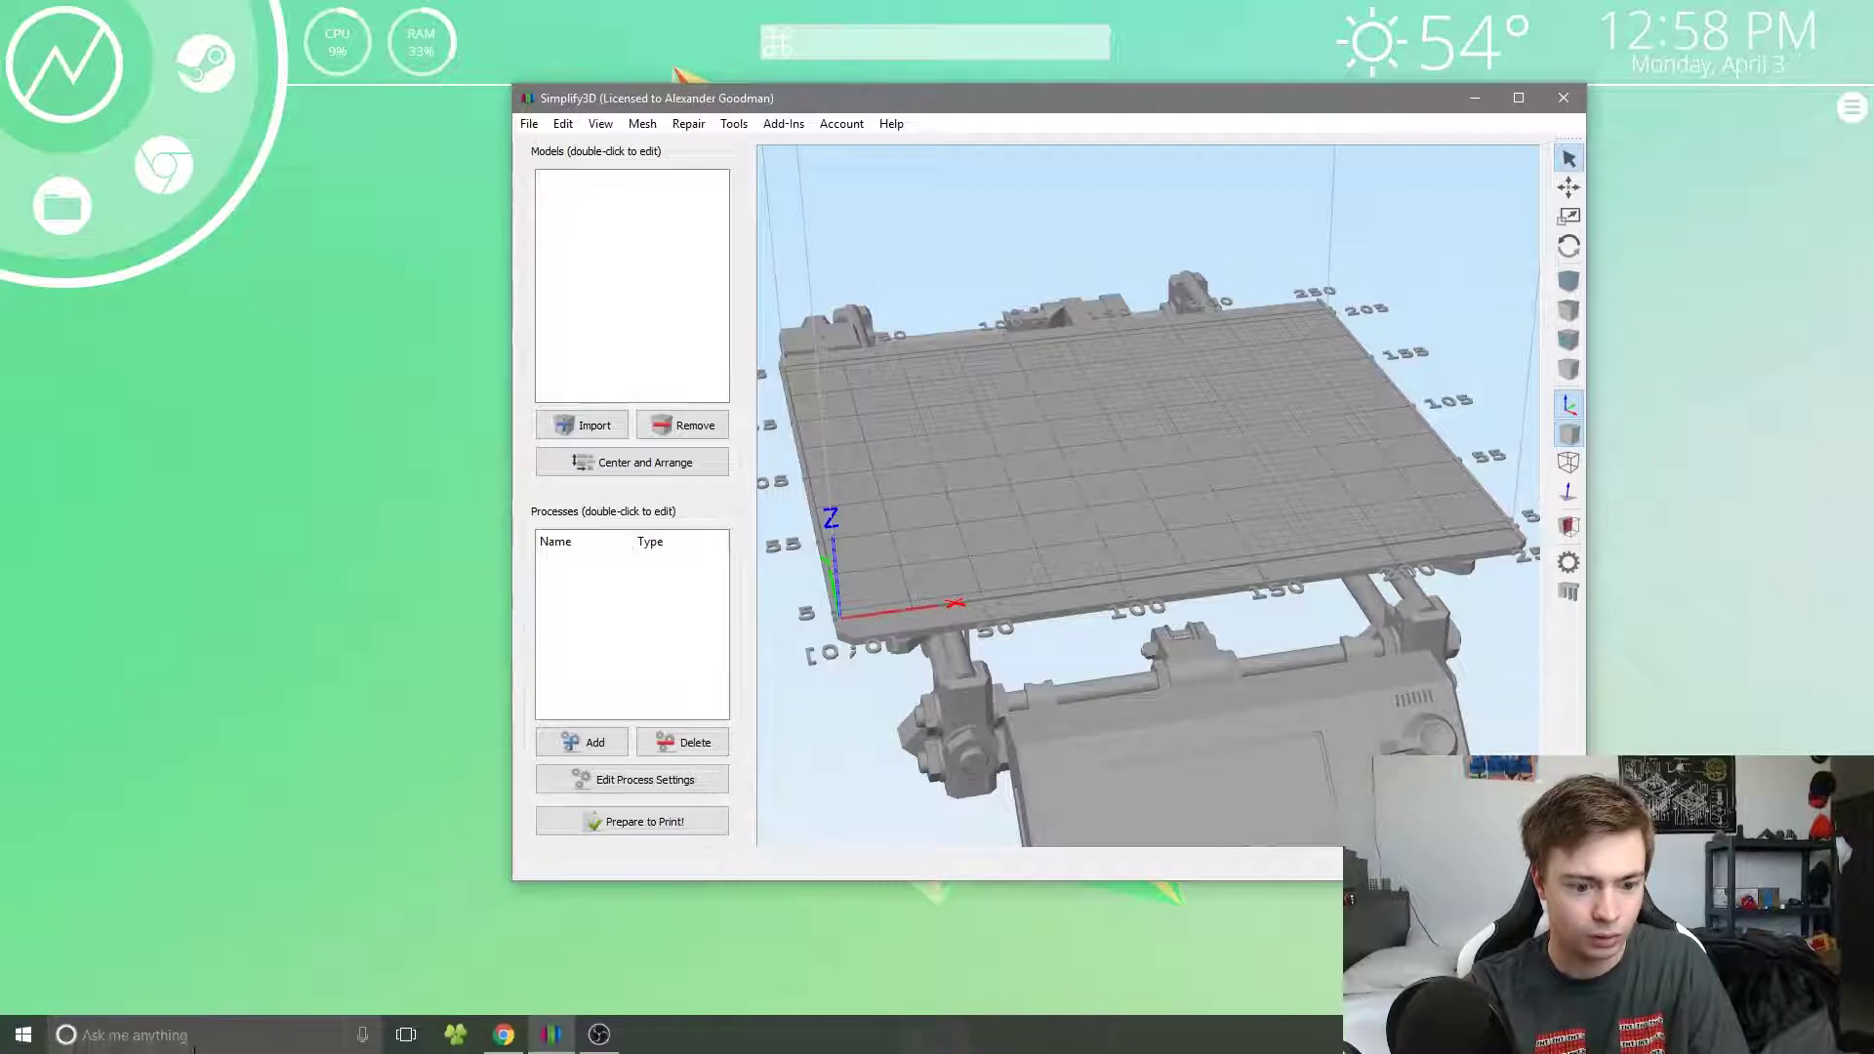
Drag both TreasureChest STL files from Downloads onto the build plate, then maximize Simplify3D
{"action": "left_click", "coordinate": [455, 1036]}
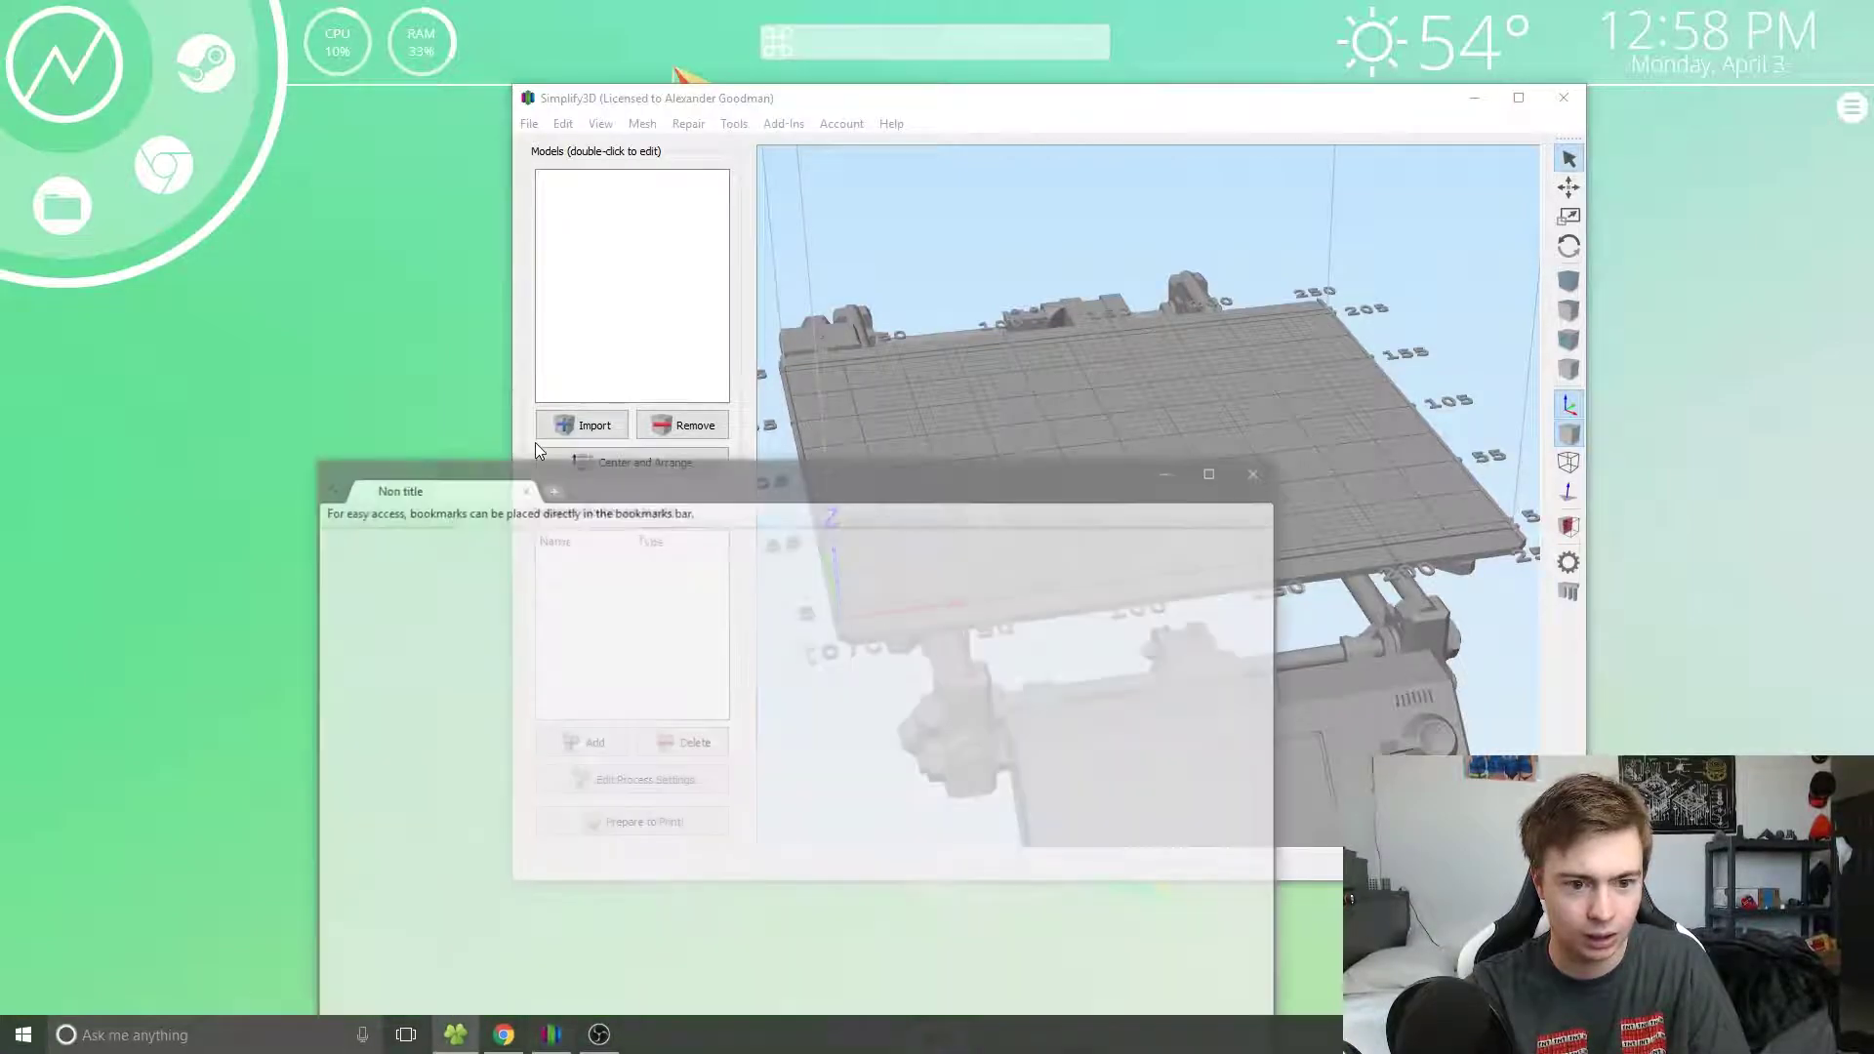
{"action": "left_click", "coordinate": [394, 656]}
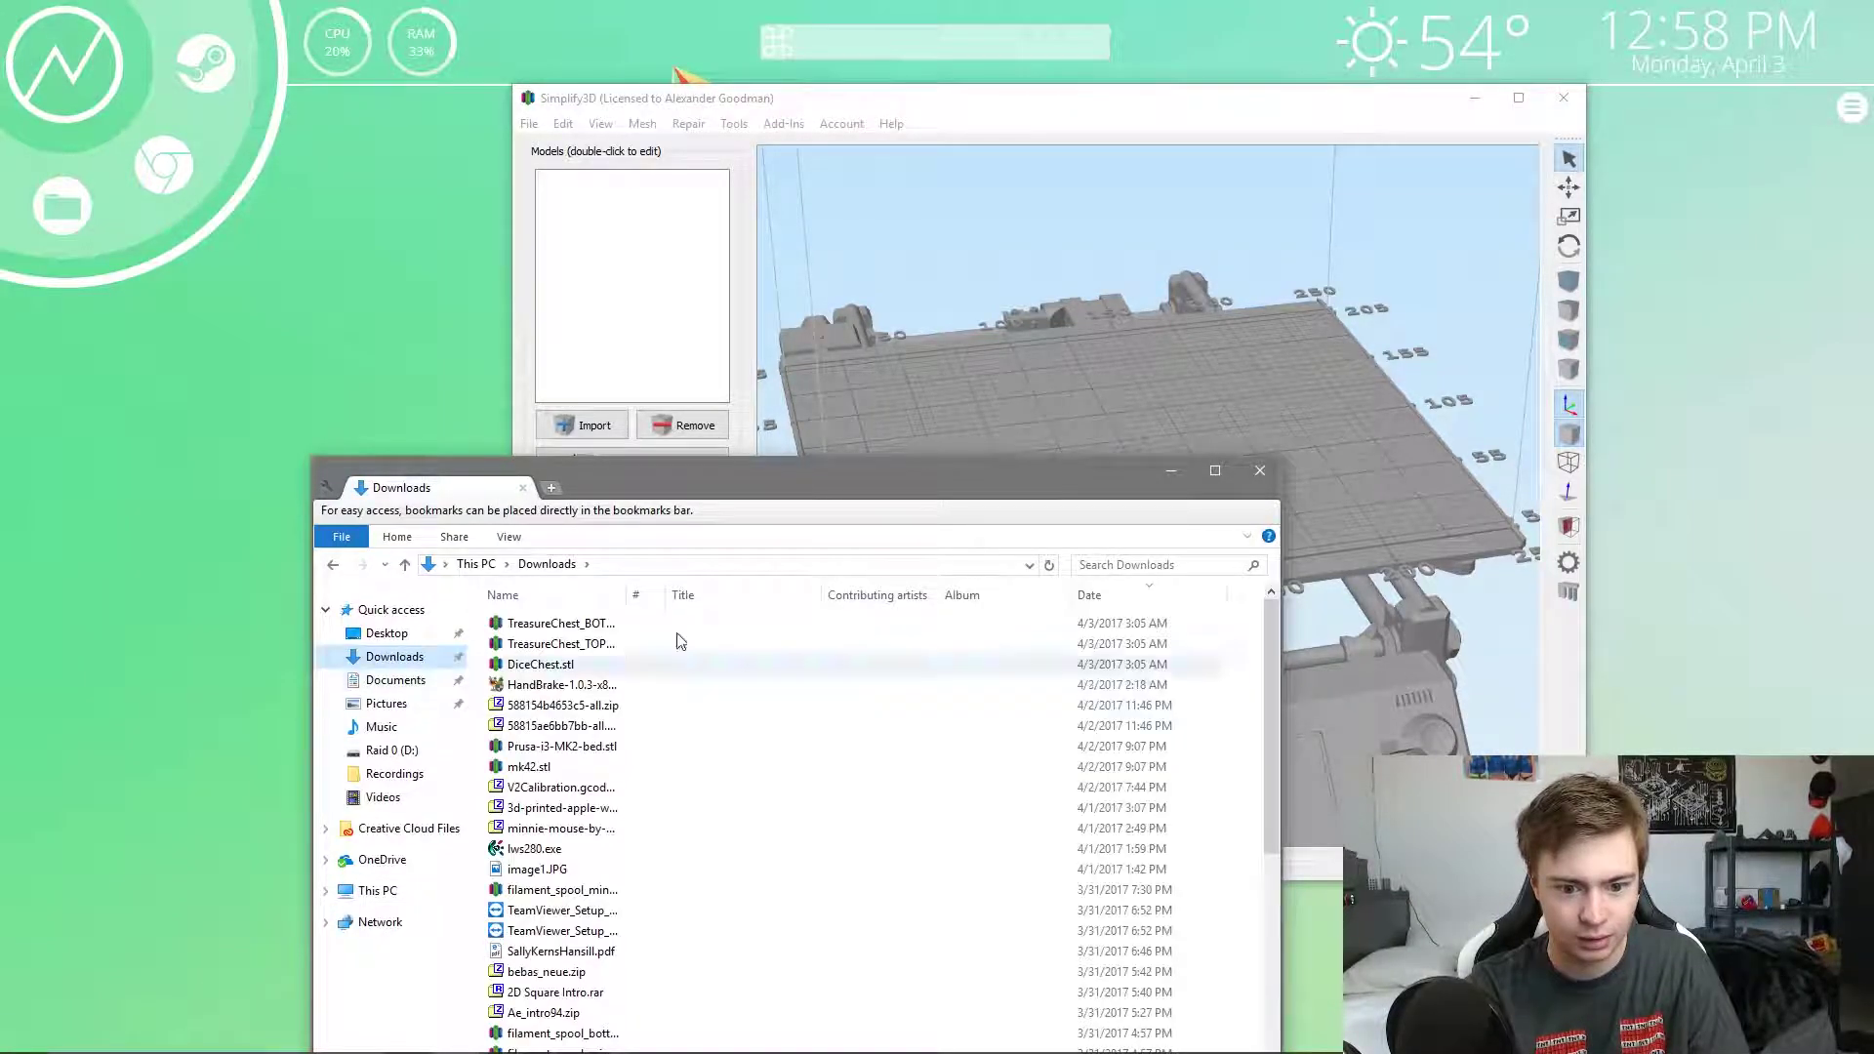
{"action": "left_click", "coordinate": [625, 630]}
{"action": "left_click", "coordinate": [605, 645], "text": "shift"}
{"action": "left_click_drag", "start_coordinate": [605, 644], "coordinate": [1037, 452]}
{"action": "left_click", "coordinate": [1259, 469]}
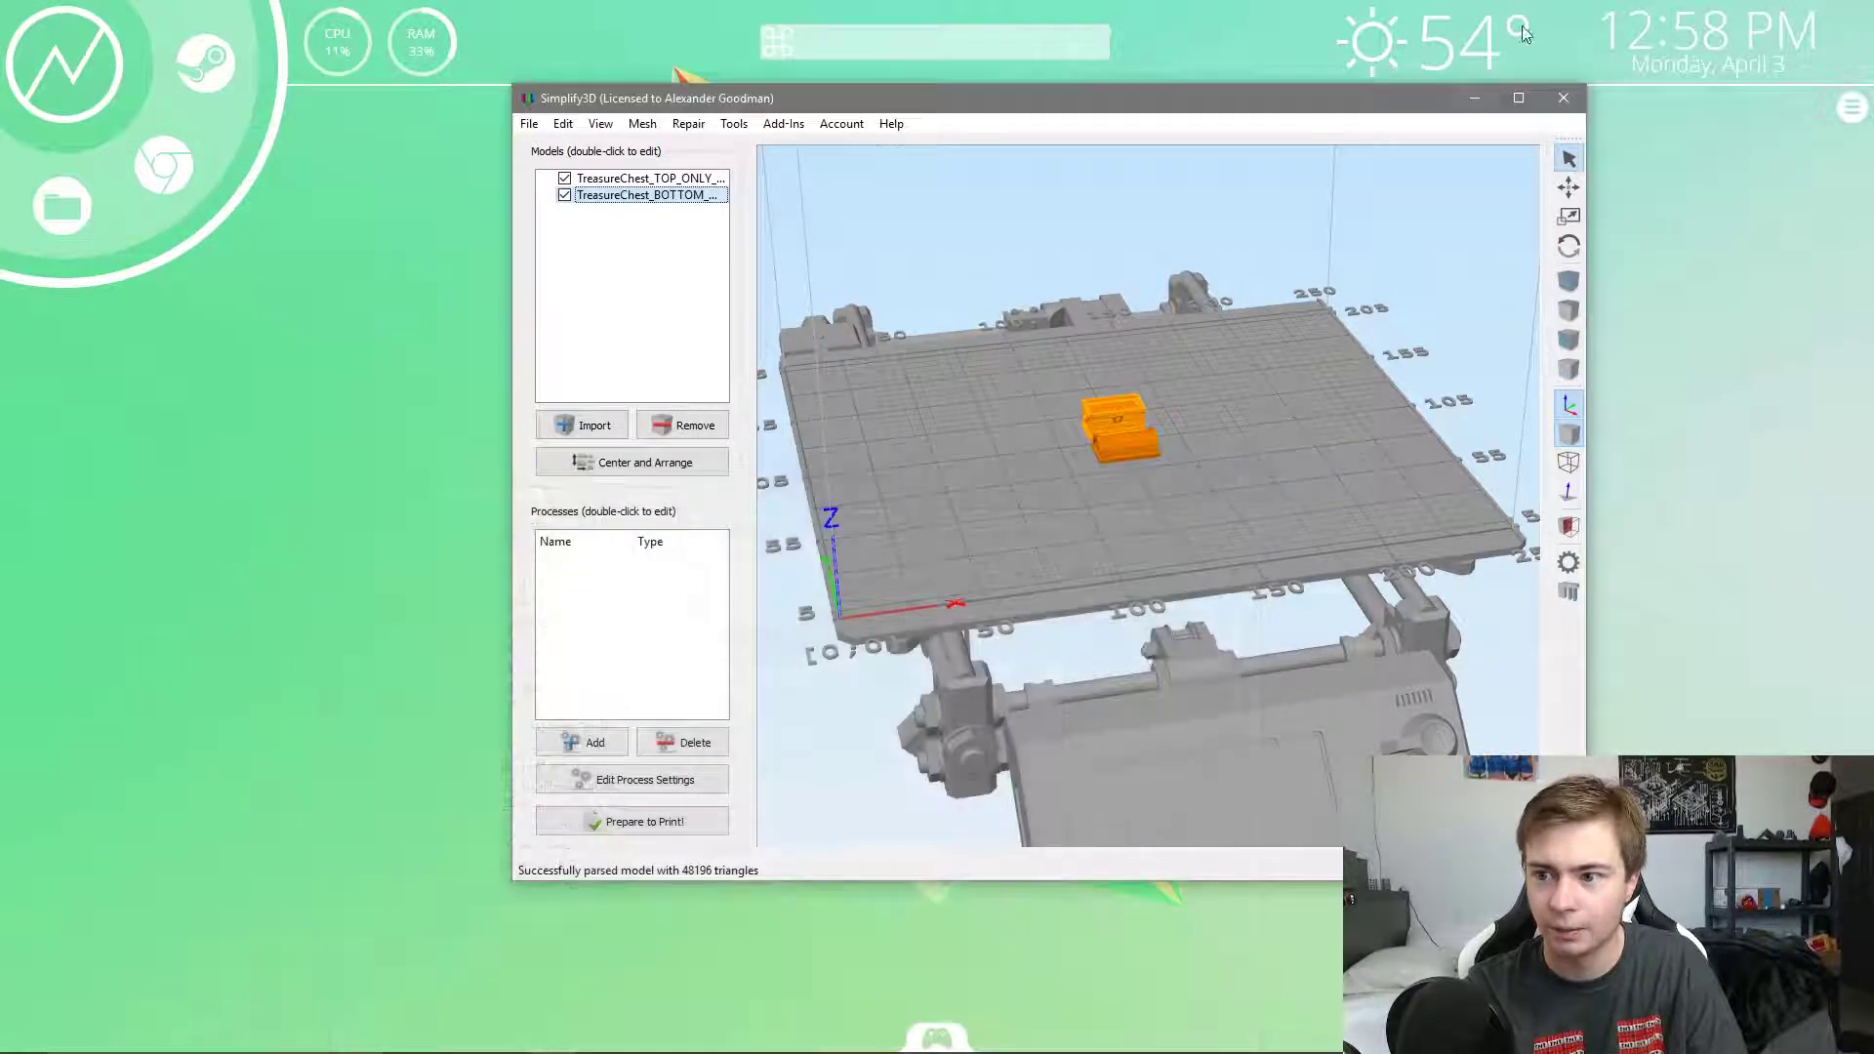
{"action": "left_click", "coordinate": [1519, 98]}
Scale the chest lid and bottom uniformly to 150%, making the bottom 37.50 × 22.26 × 17.99 mm
{"action": "left_click_drag", "start_coordinate": [969, 454], "coordinate": [900, 447]}
{"action": "scroll", "coordinate": [878, 465], "scroll_direction": "up", "scroll_amount": 3}
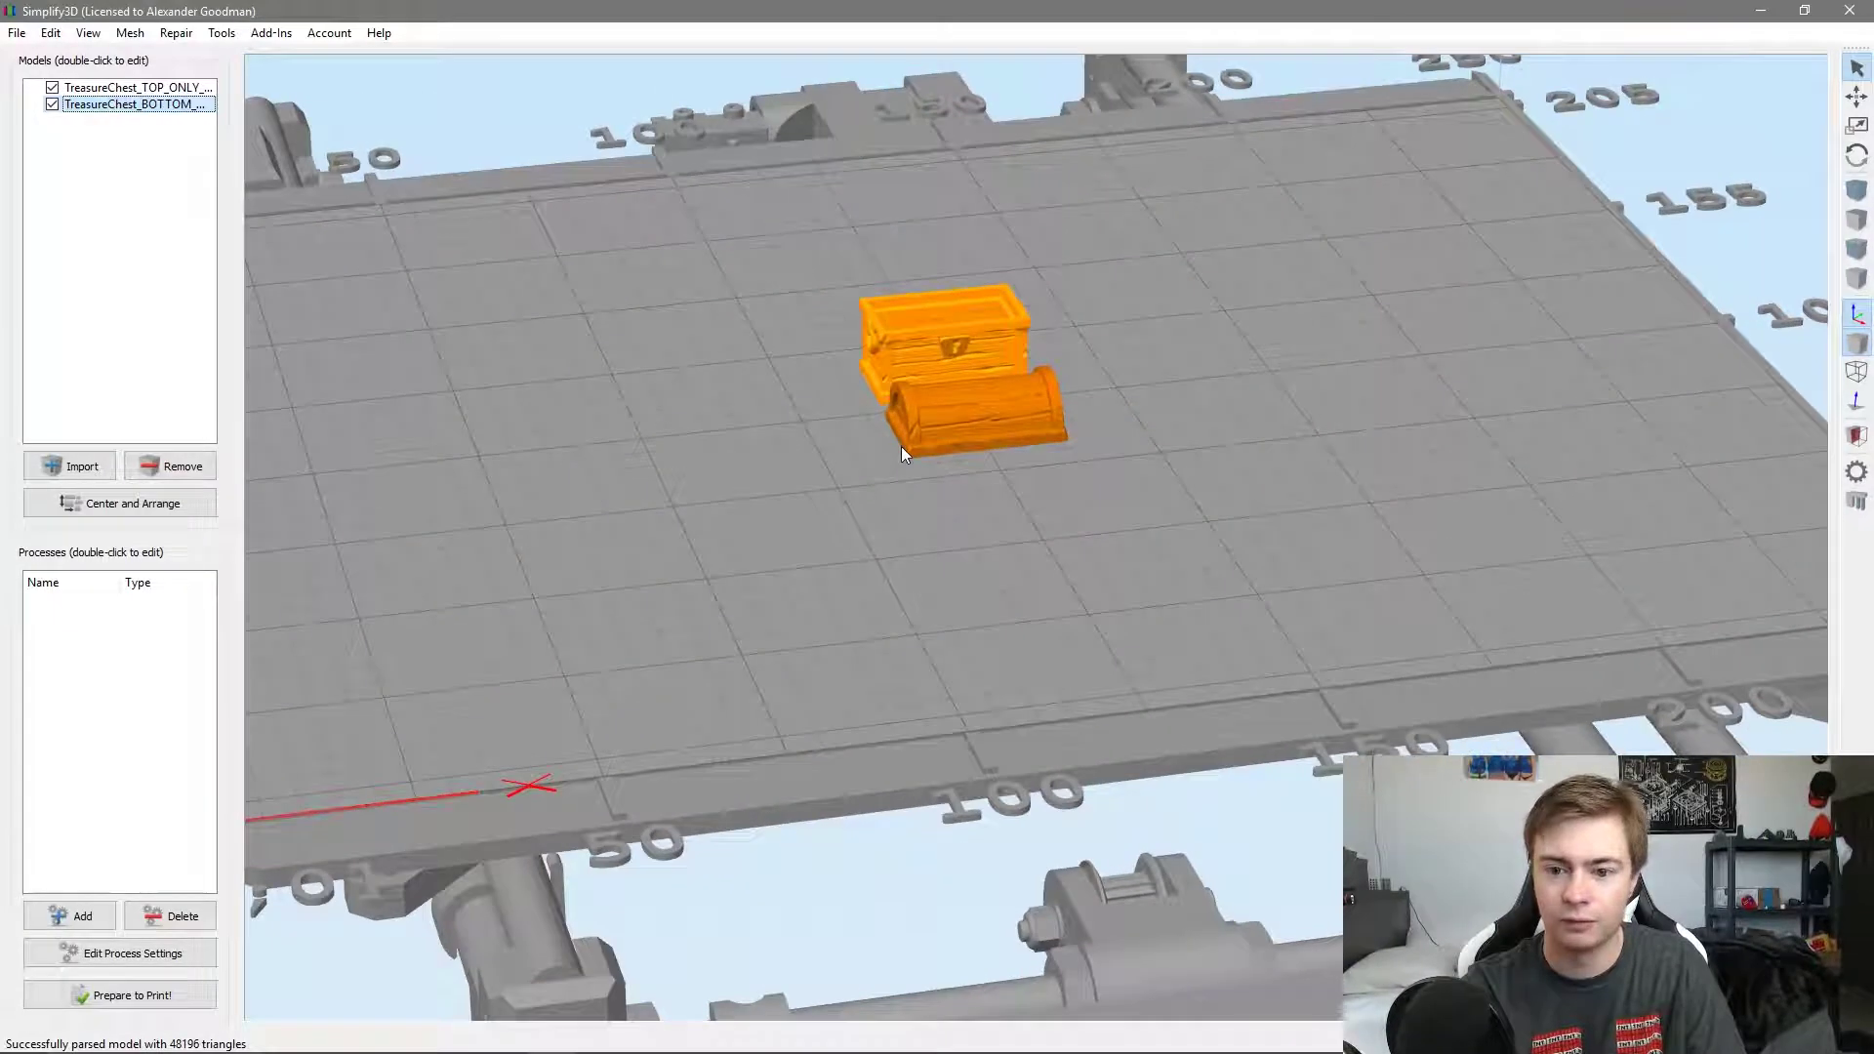
{"action": "left_click", "coordinate": [992, 420]}
{"action": "double_click", "coordinate": [992, 420]}
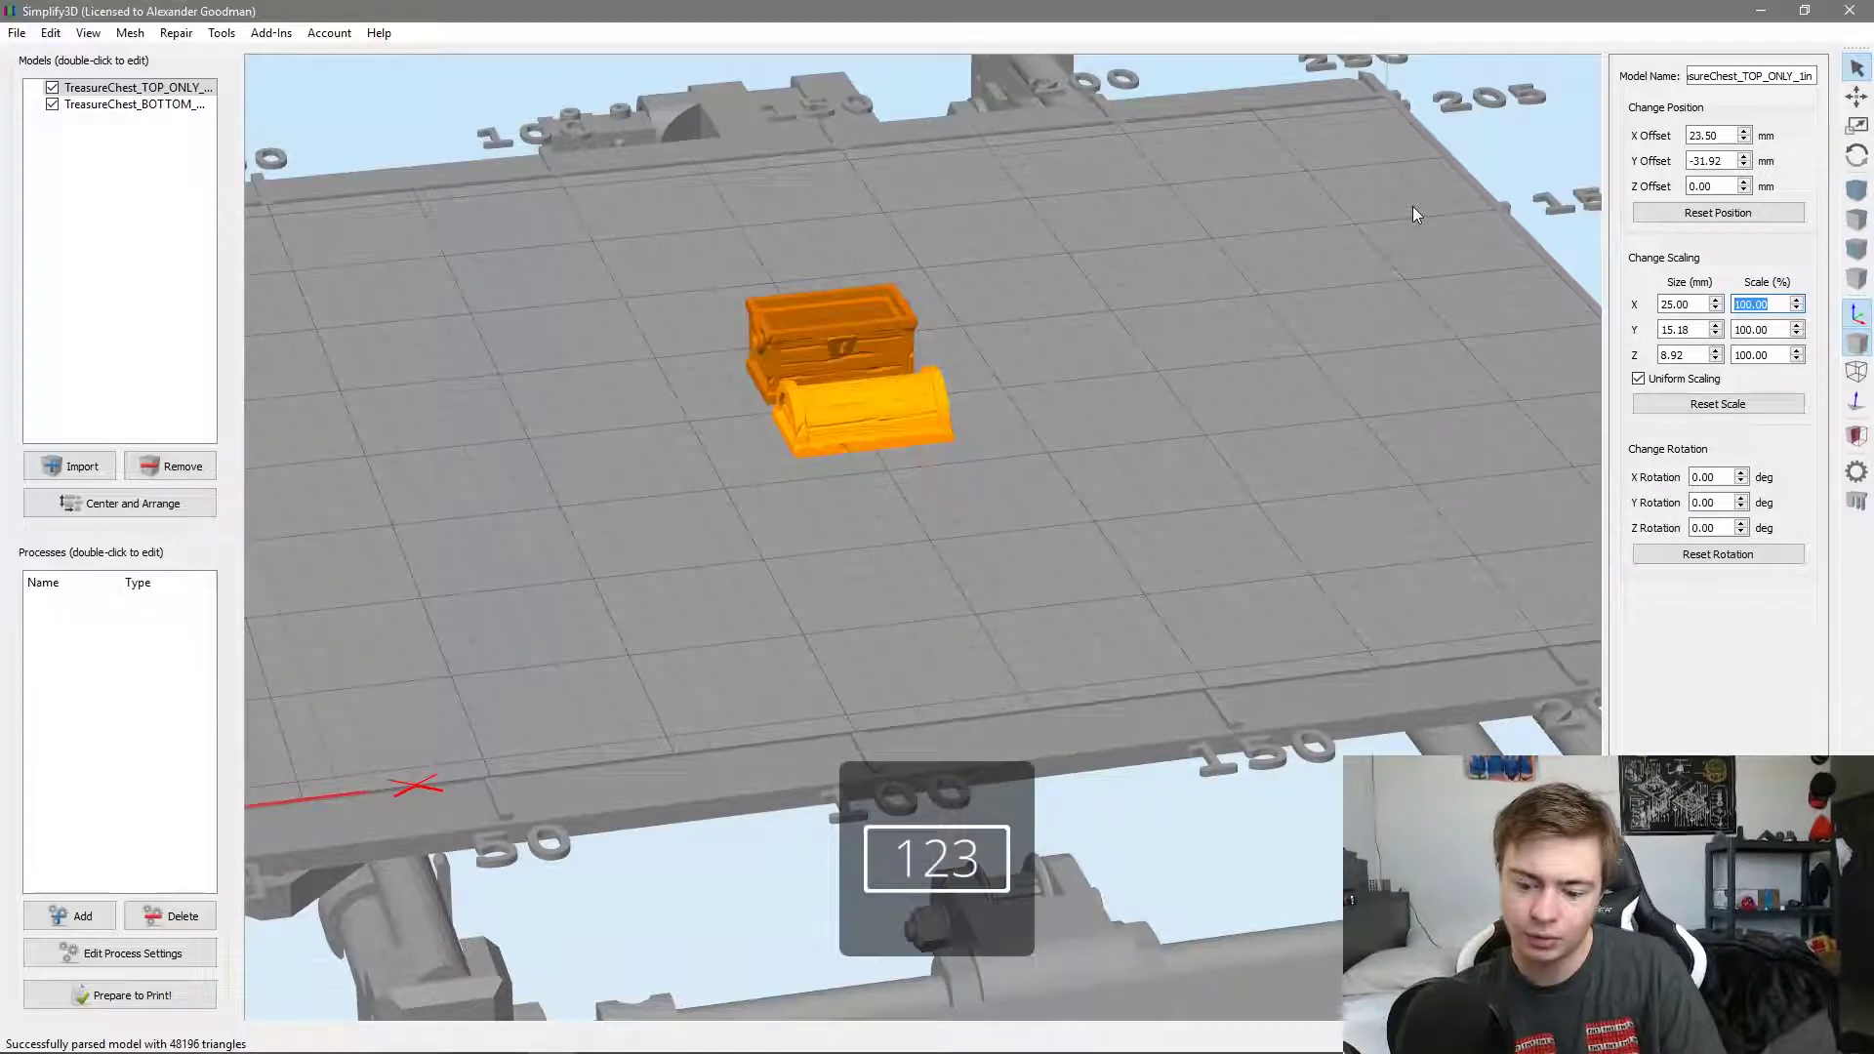
{"action": "type", "text": "150"}
{"action": "key", "text": "Return"}
{"action": "left_click", "coordinate": [959, 424]}
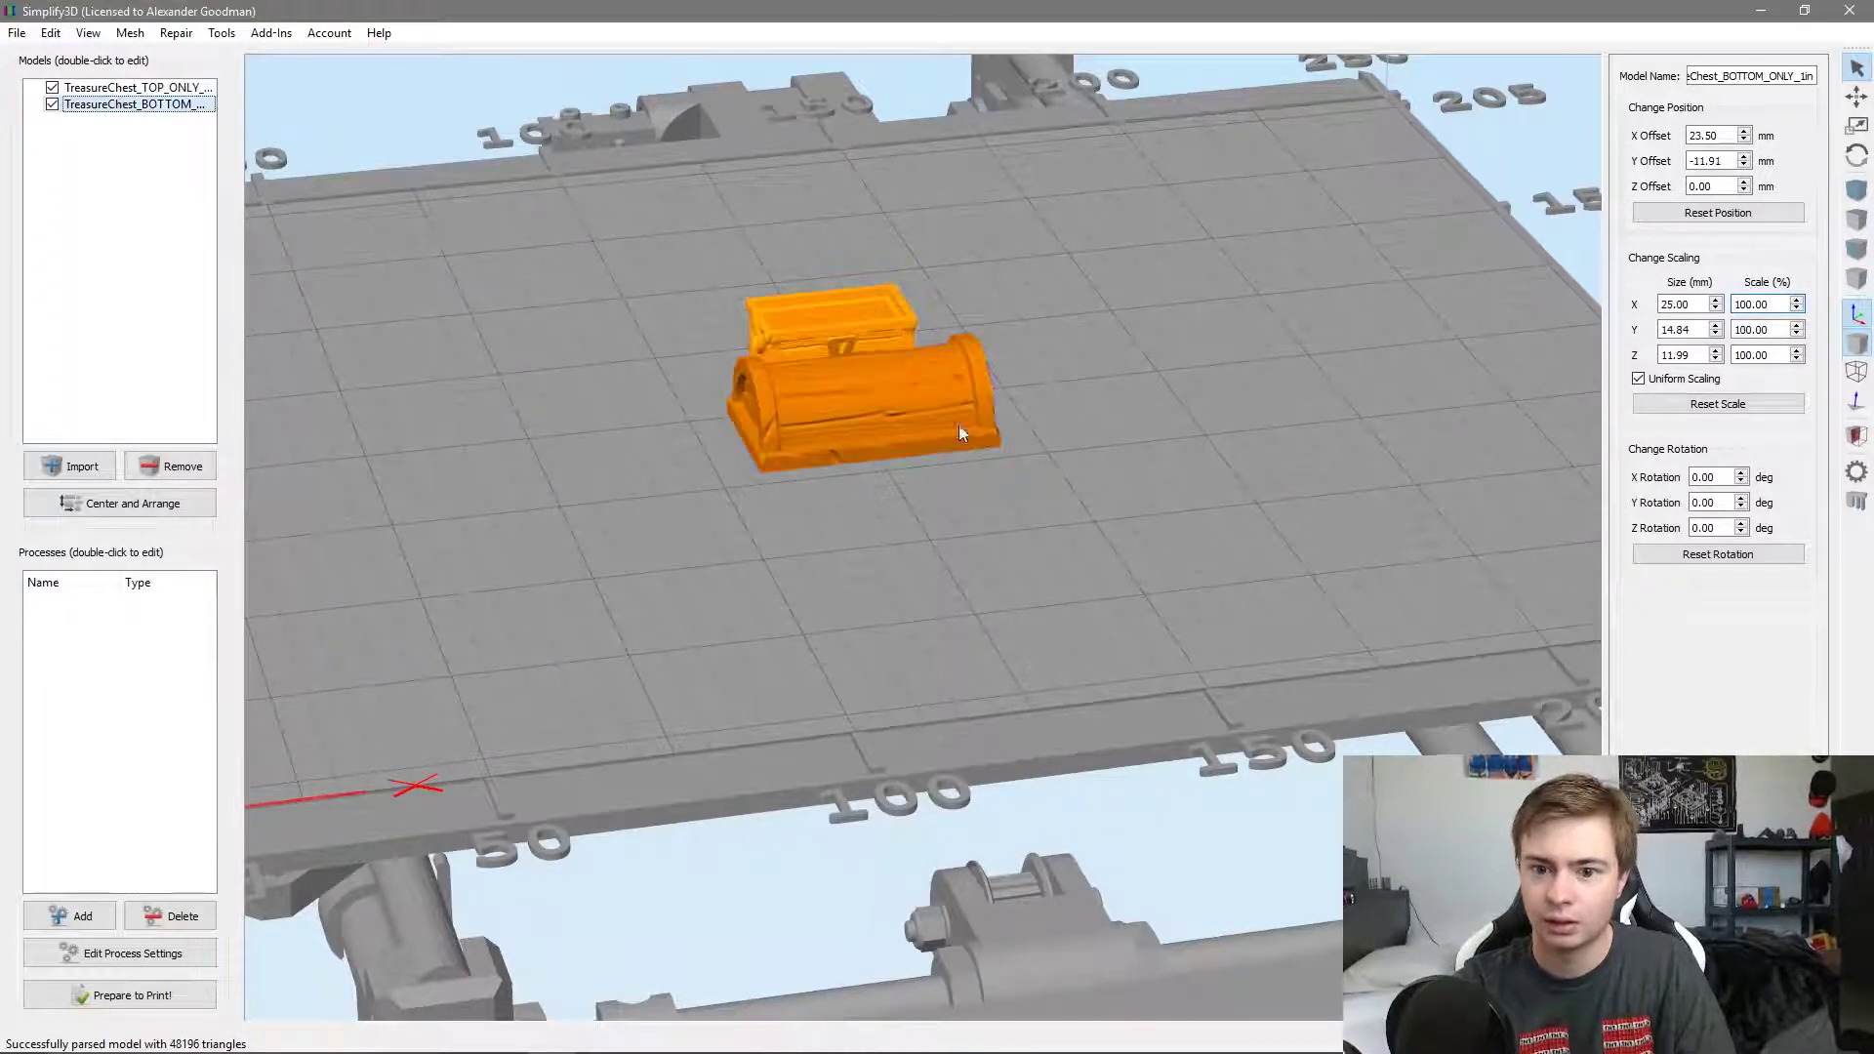
{"action": "left_click_drag", "start_coordinate": [959, 425], "coordinate": [712, 646]}
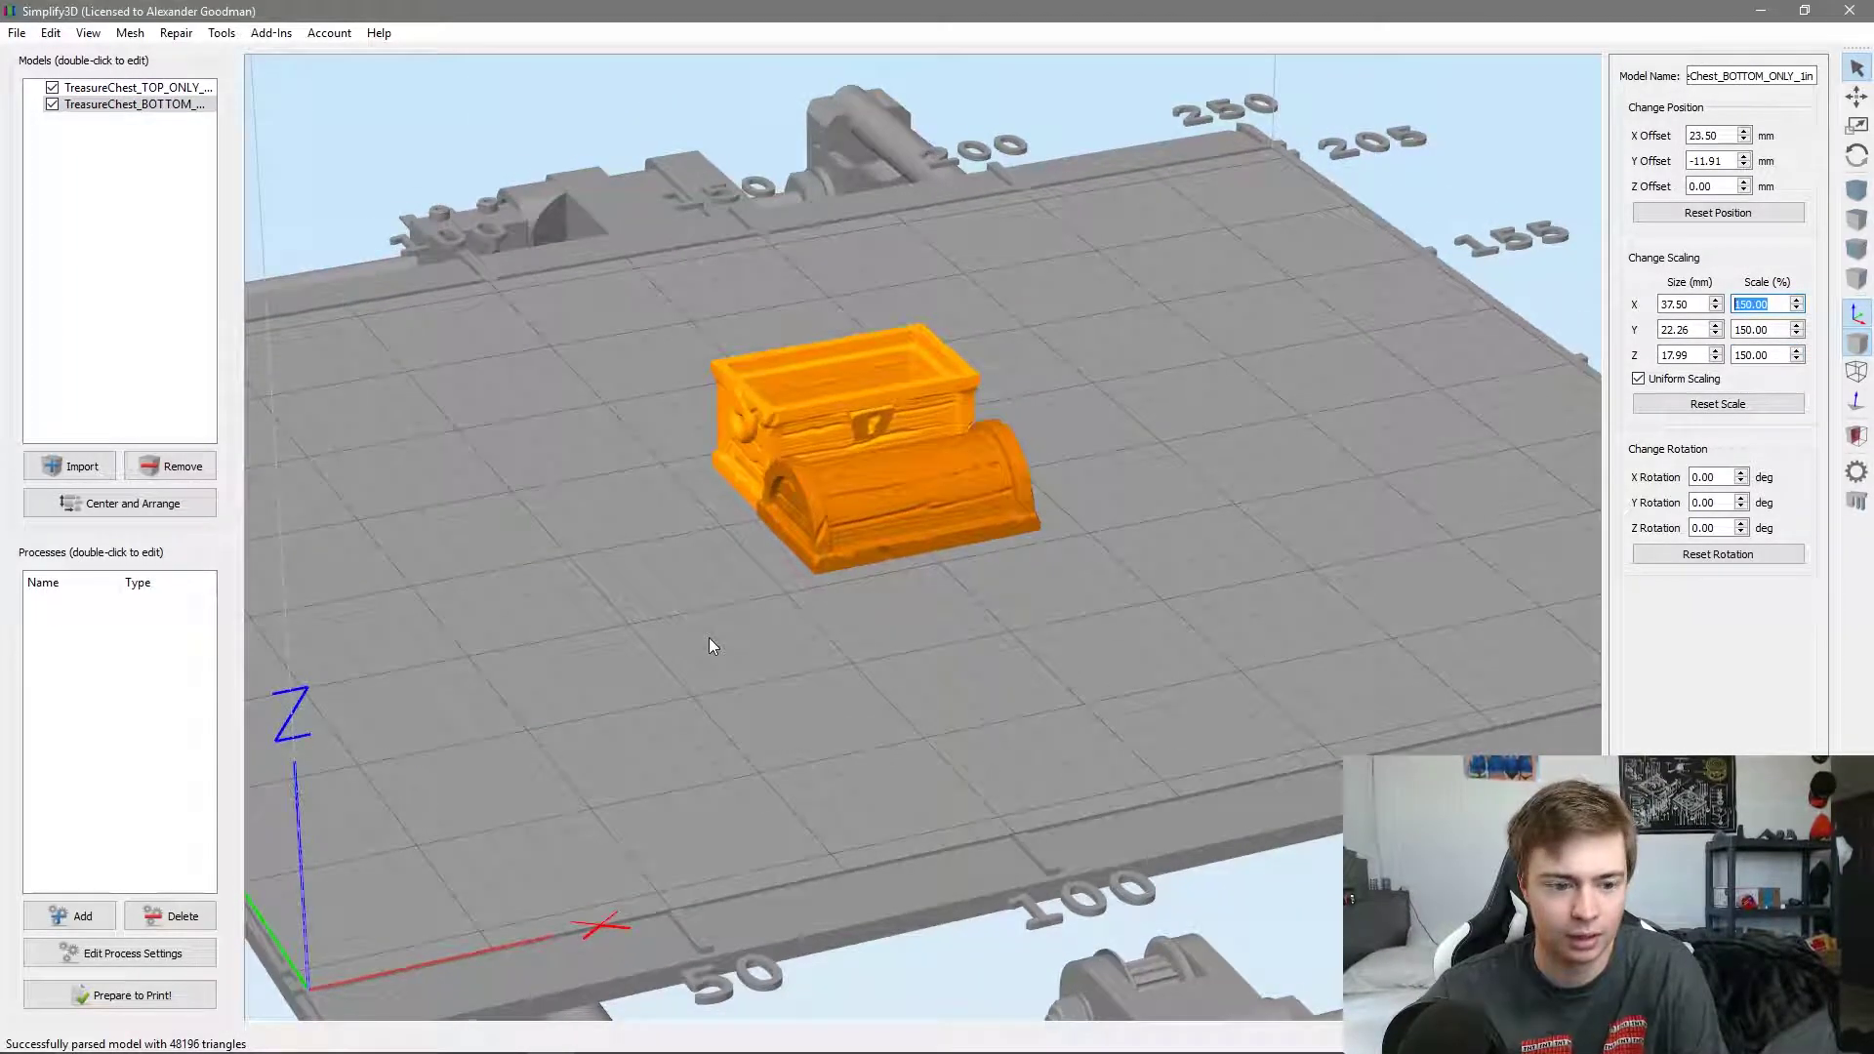
{"action": "left_click", "coordinate": [892, 529]}
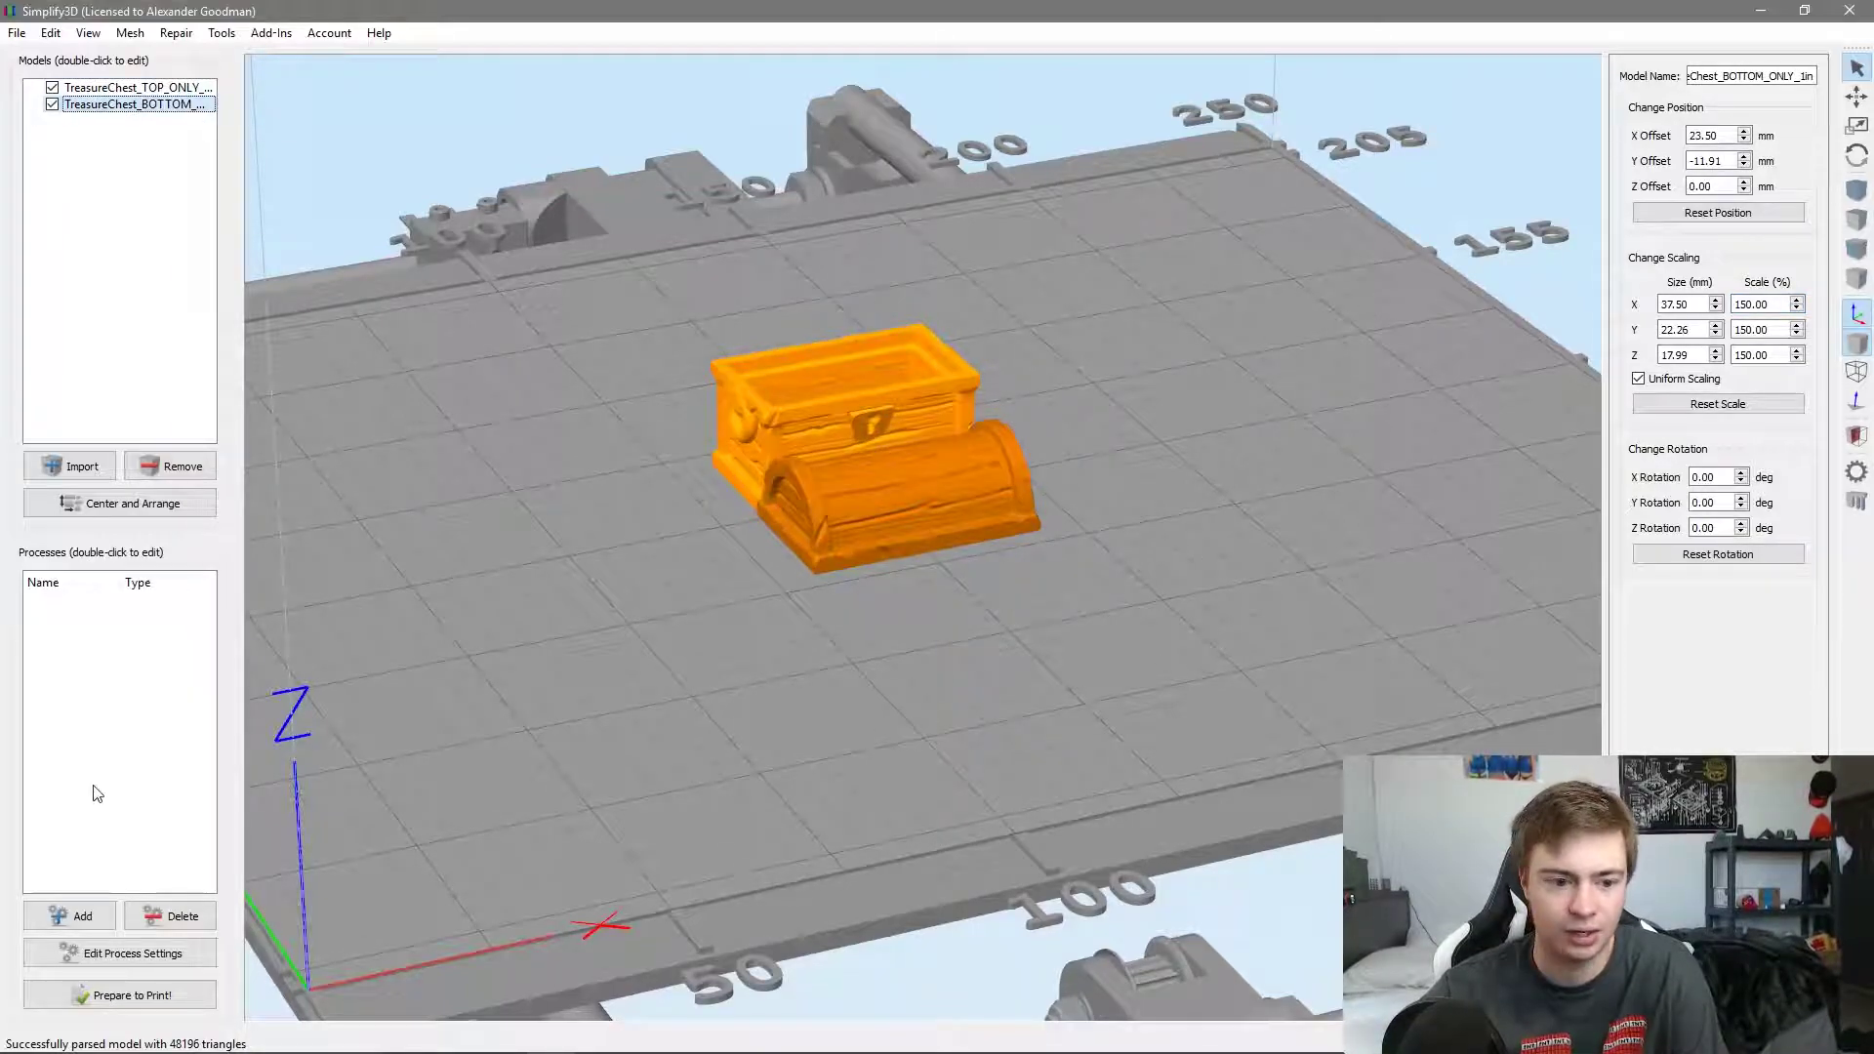
Add a print process, keeping Medium quality and PLA, and view its Layer settings
{"action": "left_click", "coordinate": [59, 916]}
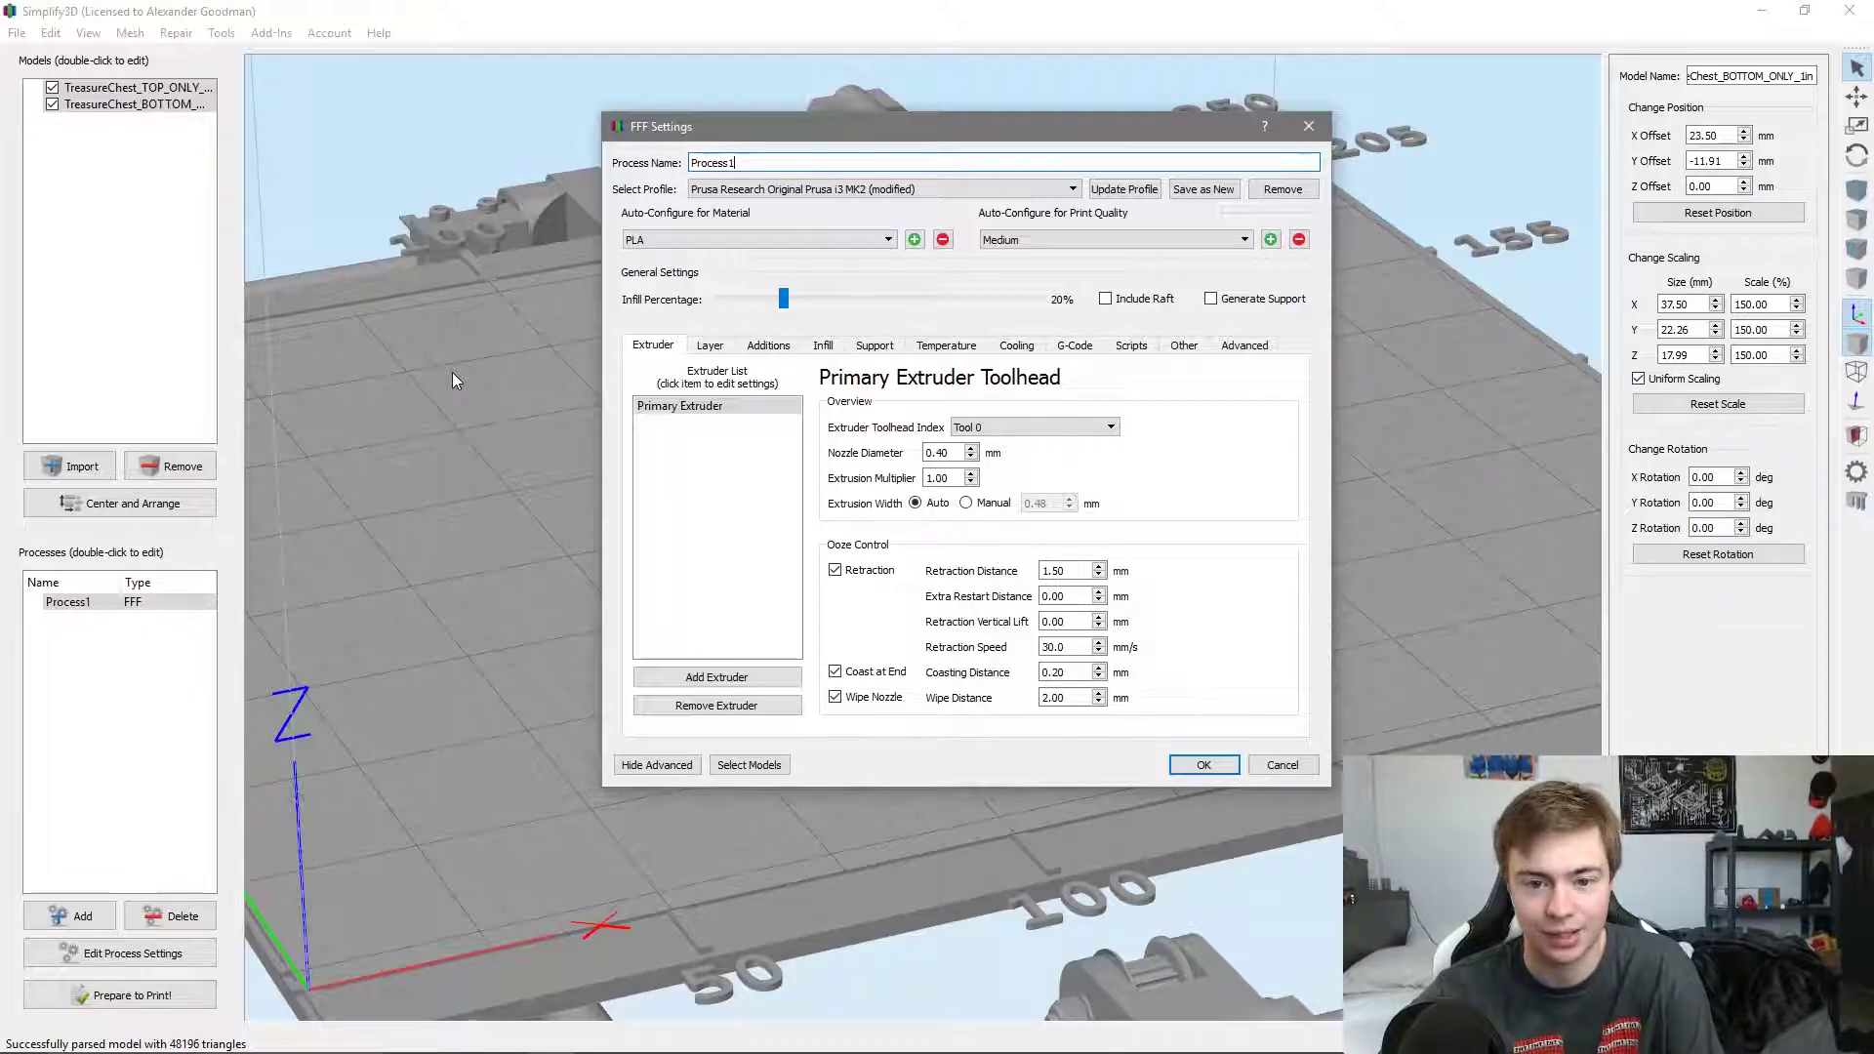
{"action": "left_click", "coordinate": [1055, 239]}
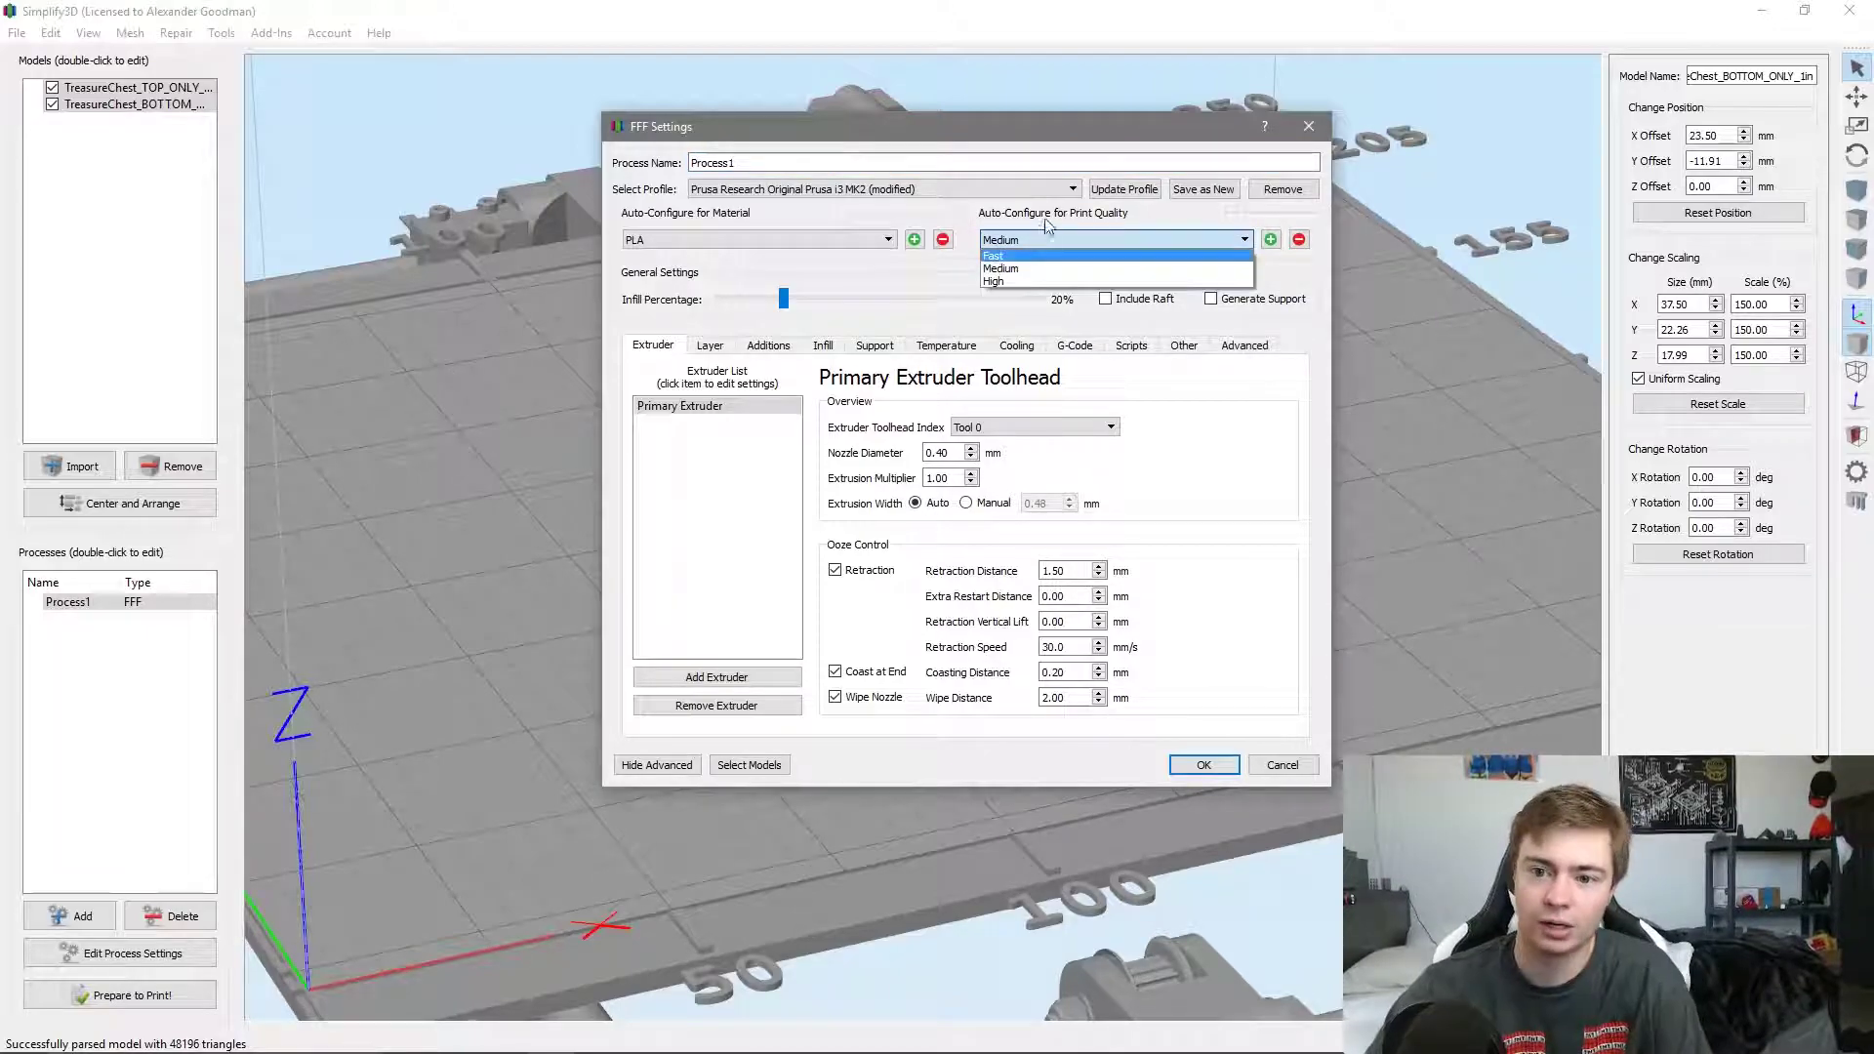
{"action": "left_click", "coordinate": [1047, 225]}
{"action": "left_click", "coordinate": [771, 241]}
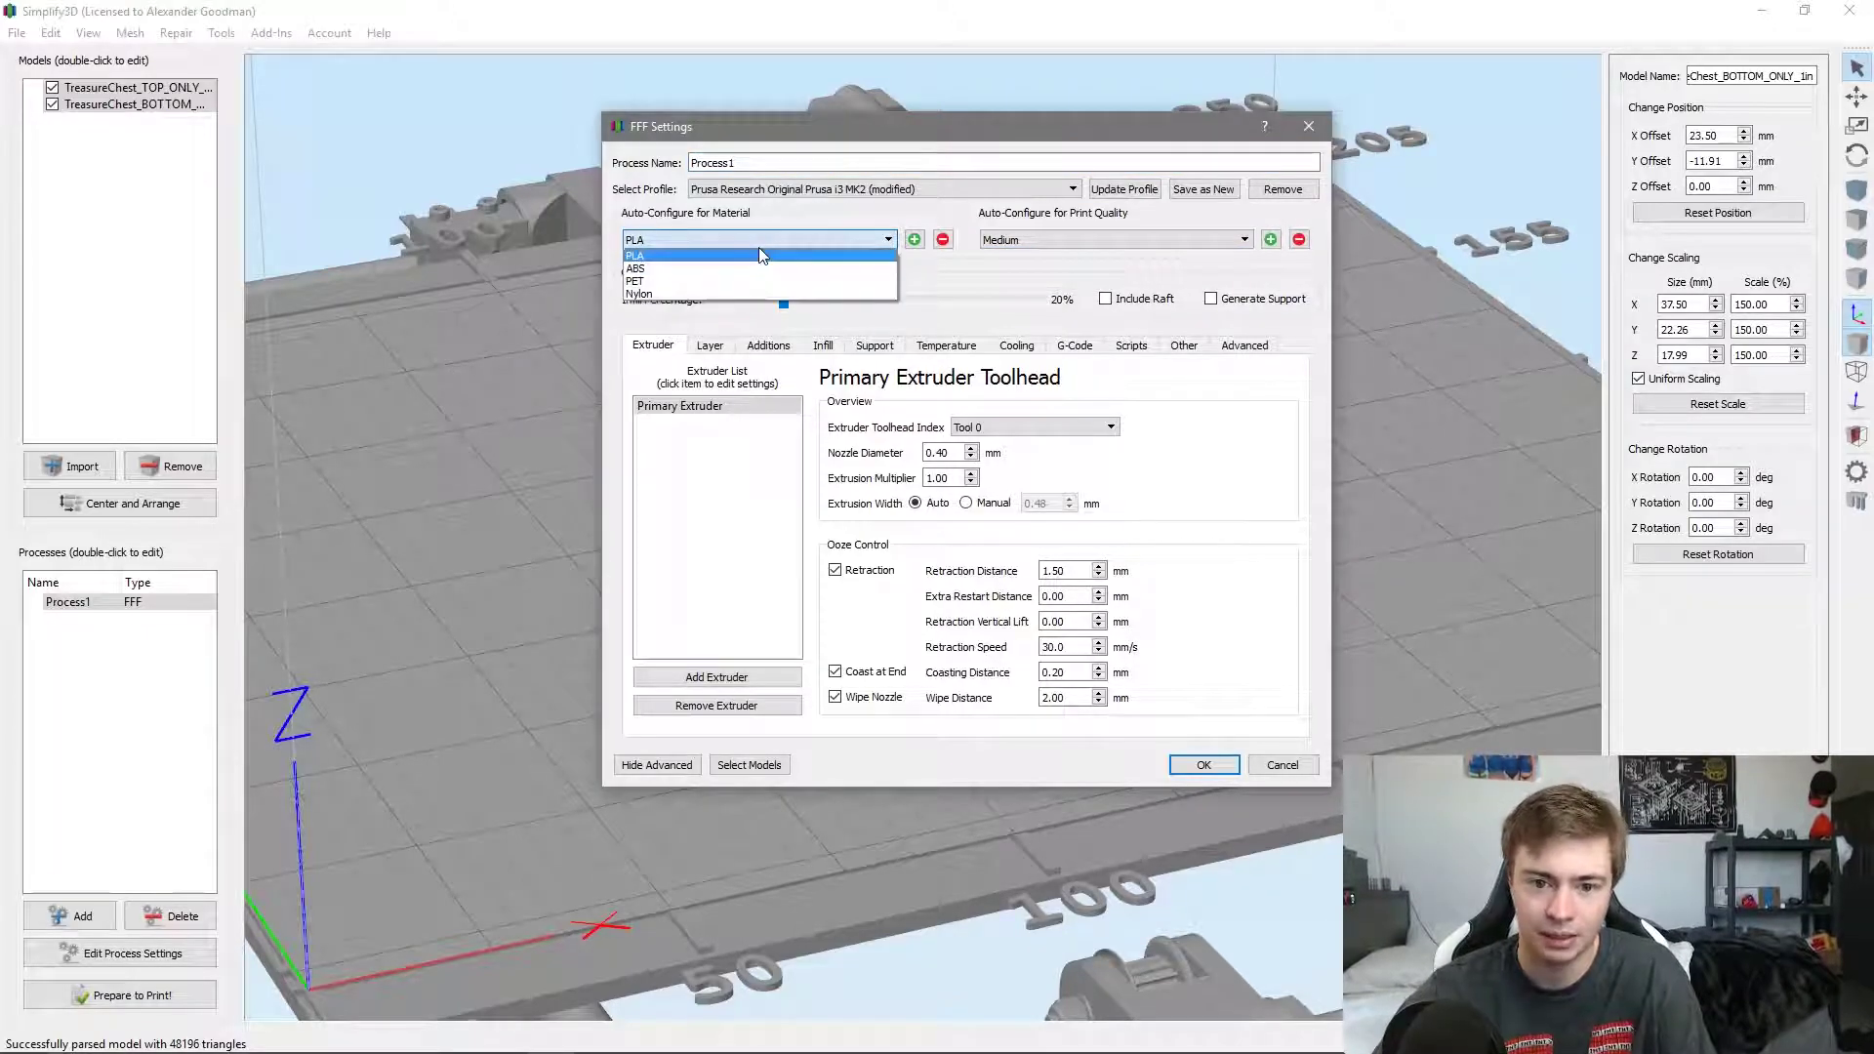
{"action": "left_click", "coordinate": [762, 255]}
{"action": "left_click", "coordinate": [710, 346]}
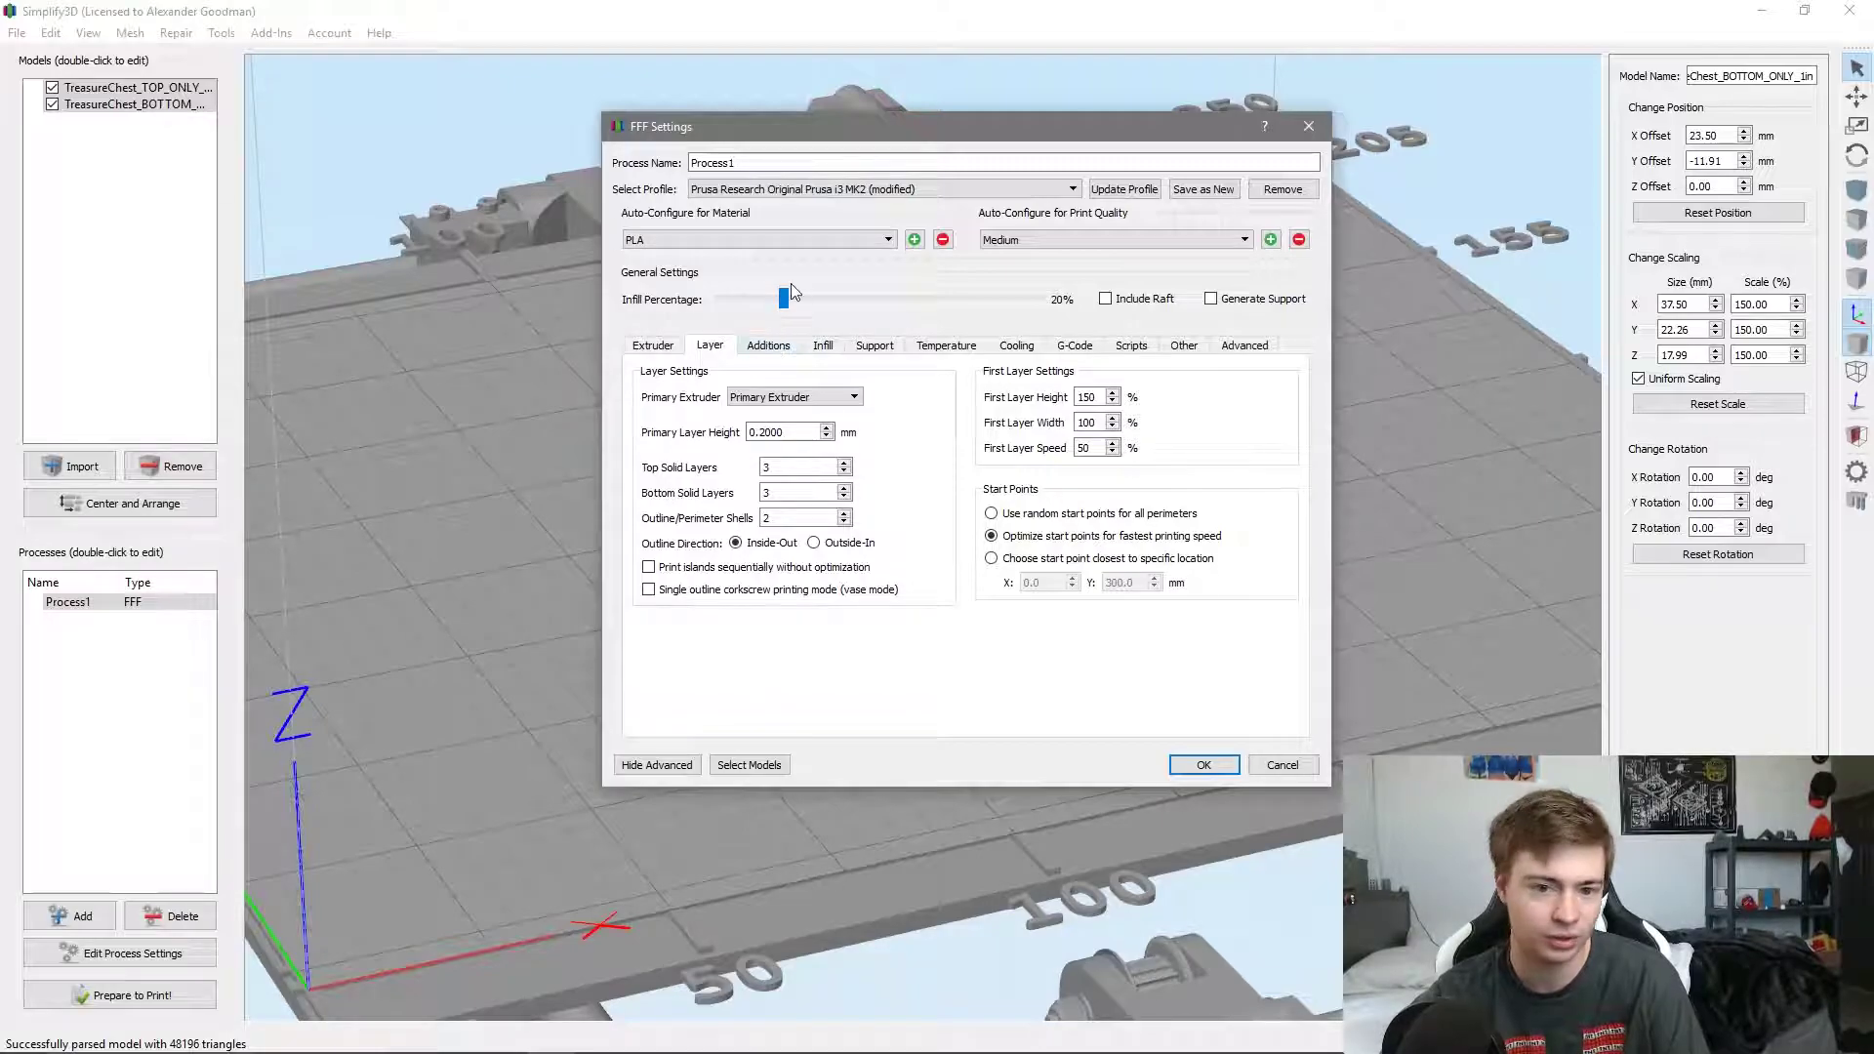
Return to the Extruder settings and start a new custom material preset
{"action": "left_click", "coordinate": [814, 242]}
{"action": "left_click", "coordinate": [815, 254]}
{"action": "left_click", "coordinate": [664, 346]}
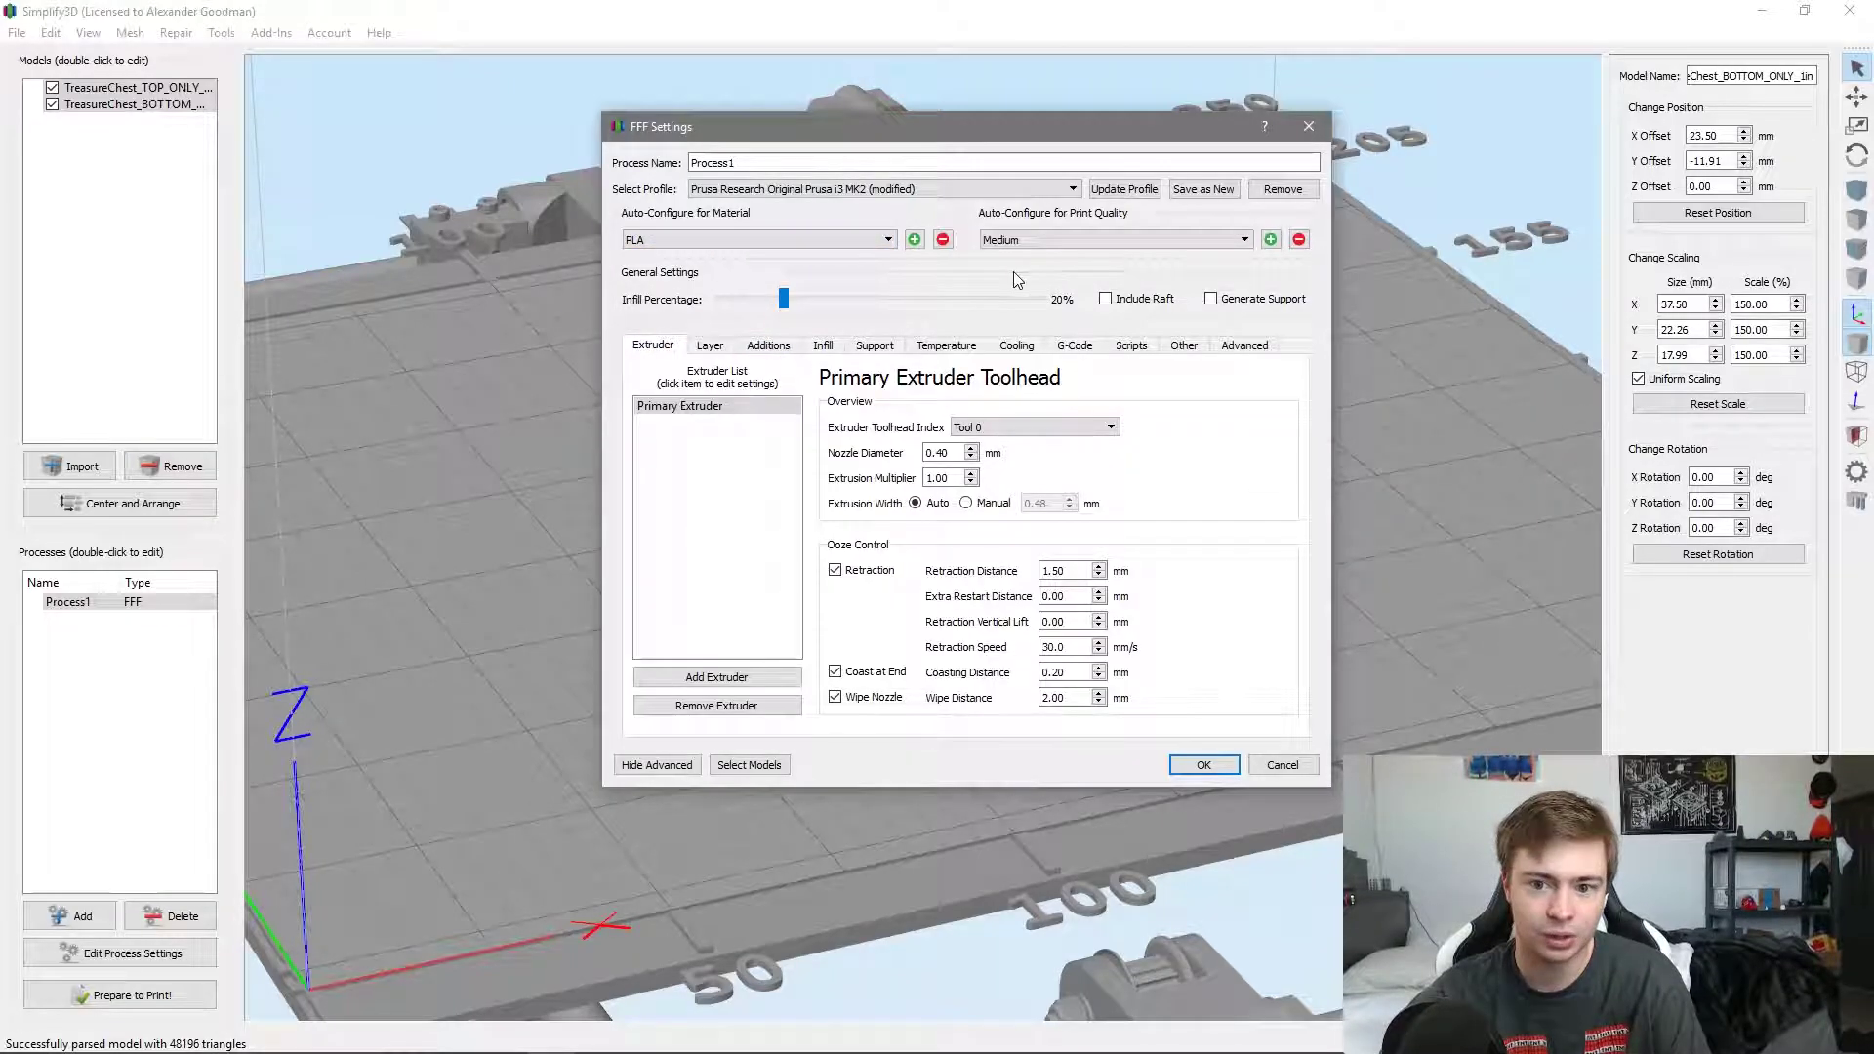
{"action": "left_click", "coordinate": [915, 241]}
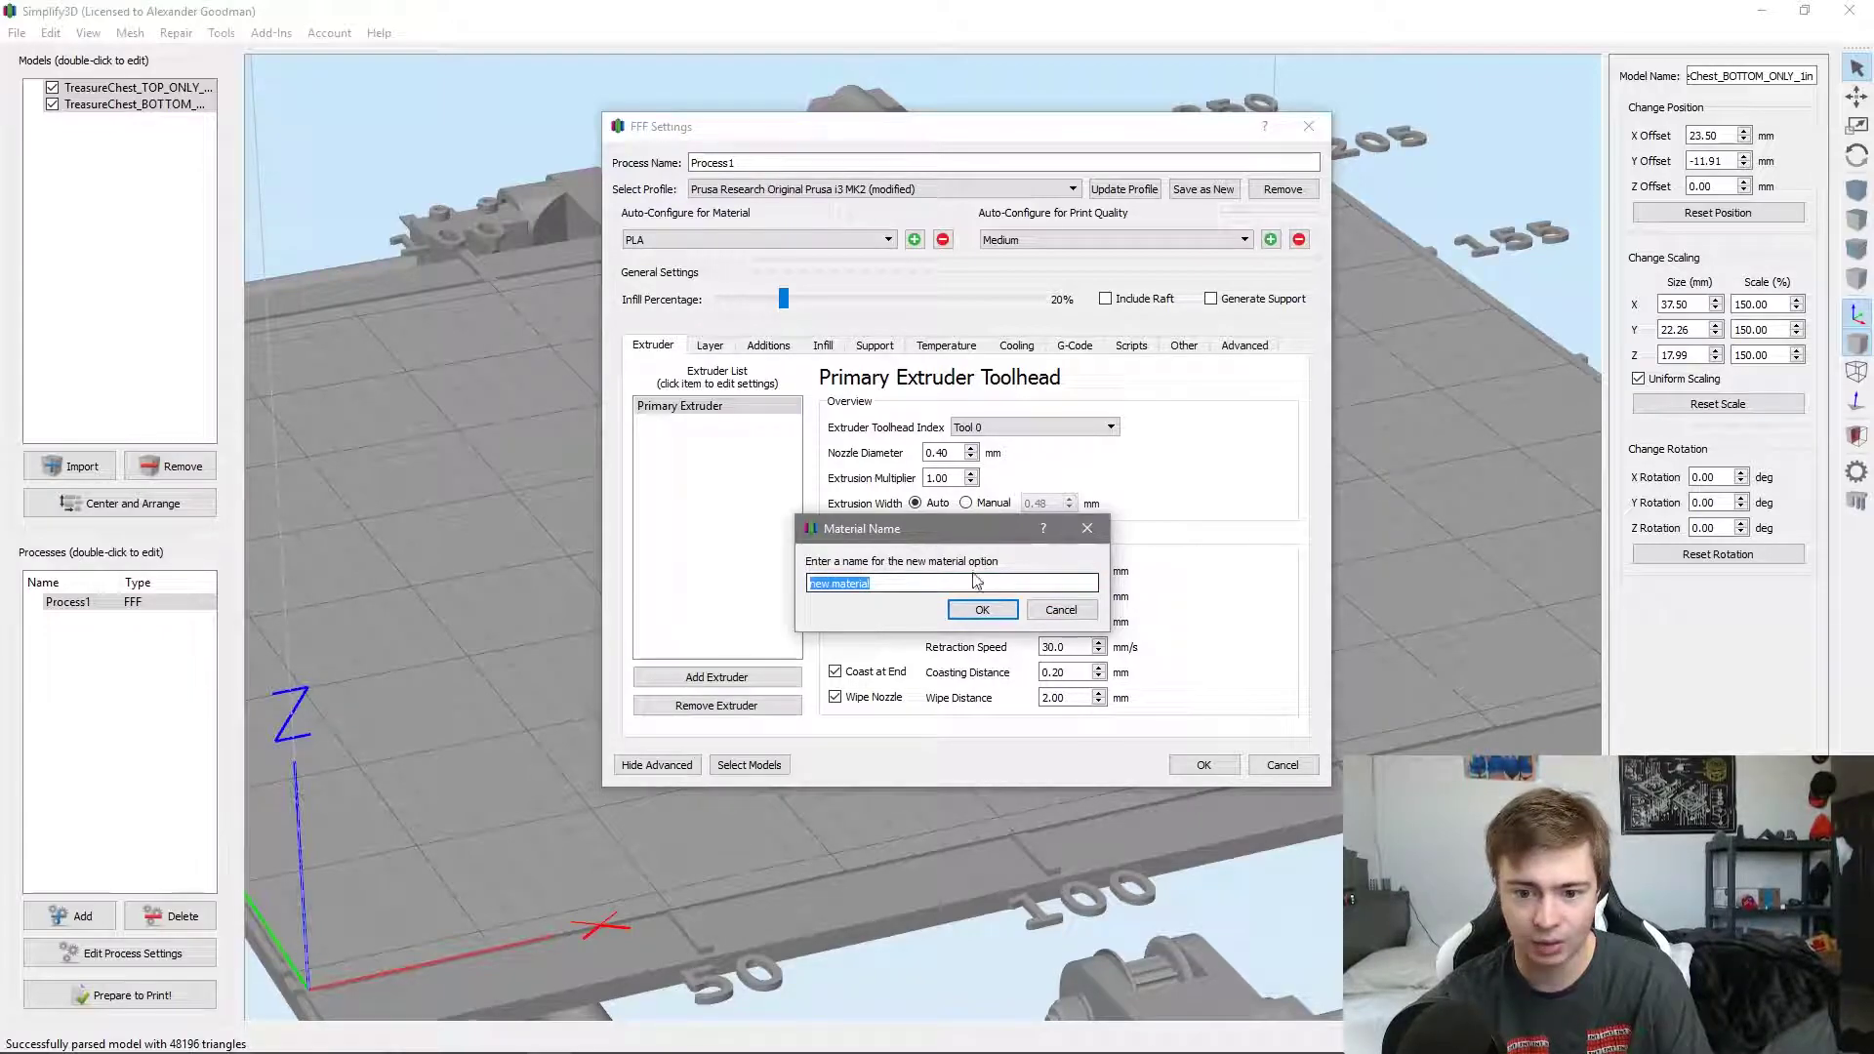
Name the new material 'WoodFill', keep it selected, and move to the Temperature settings
{"action": "type", "text": "Wo"}
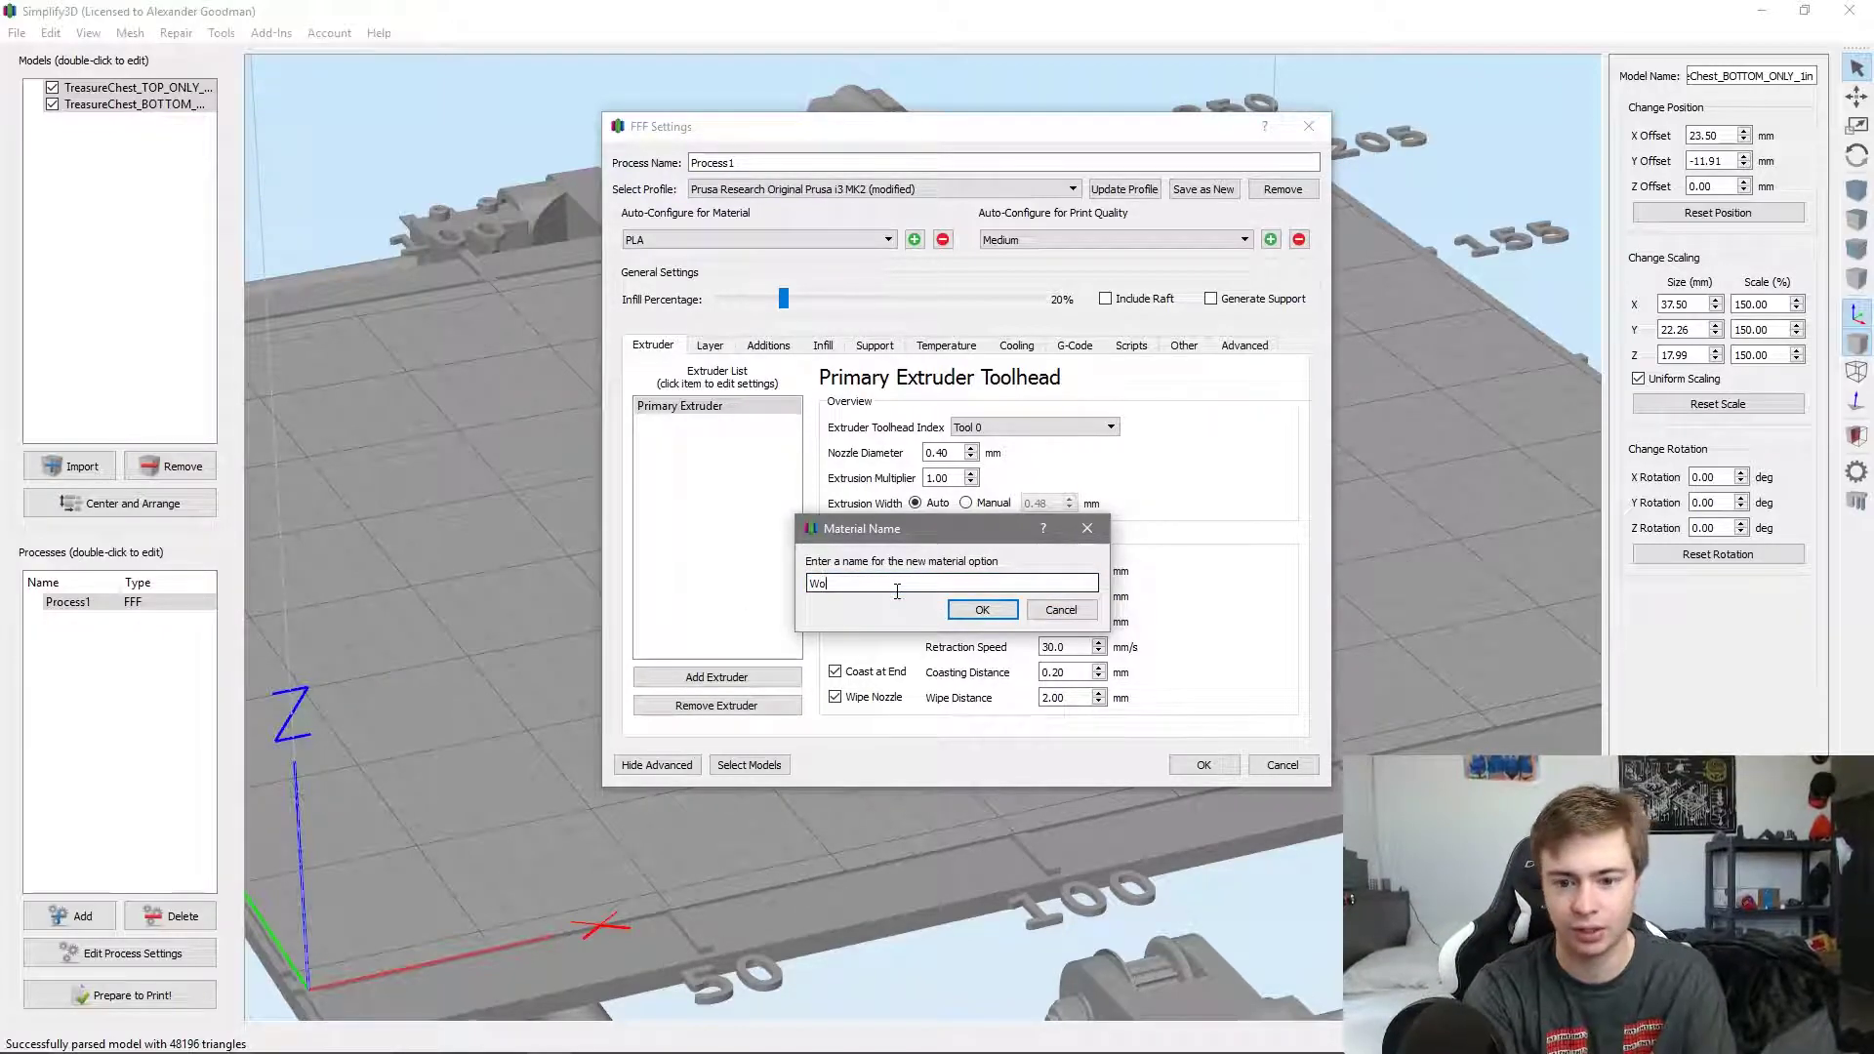
{"action": "type", "text": "odFill"}
{"action": "key", "text": "Return"}
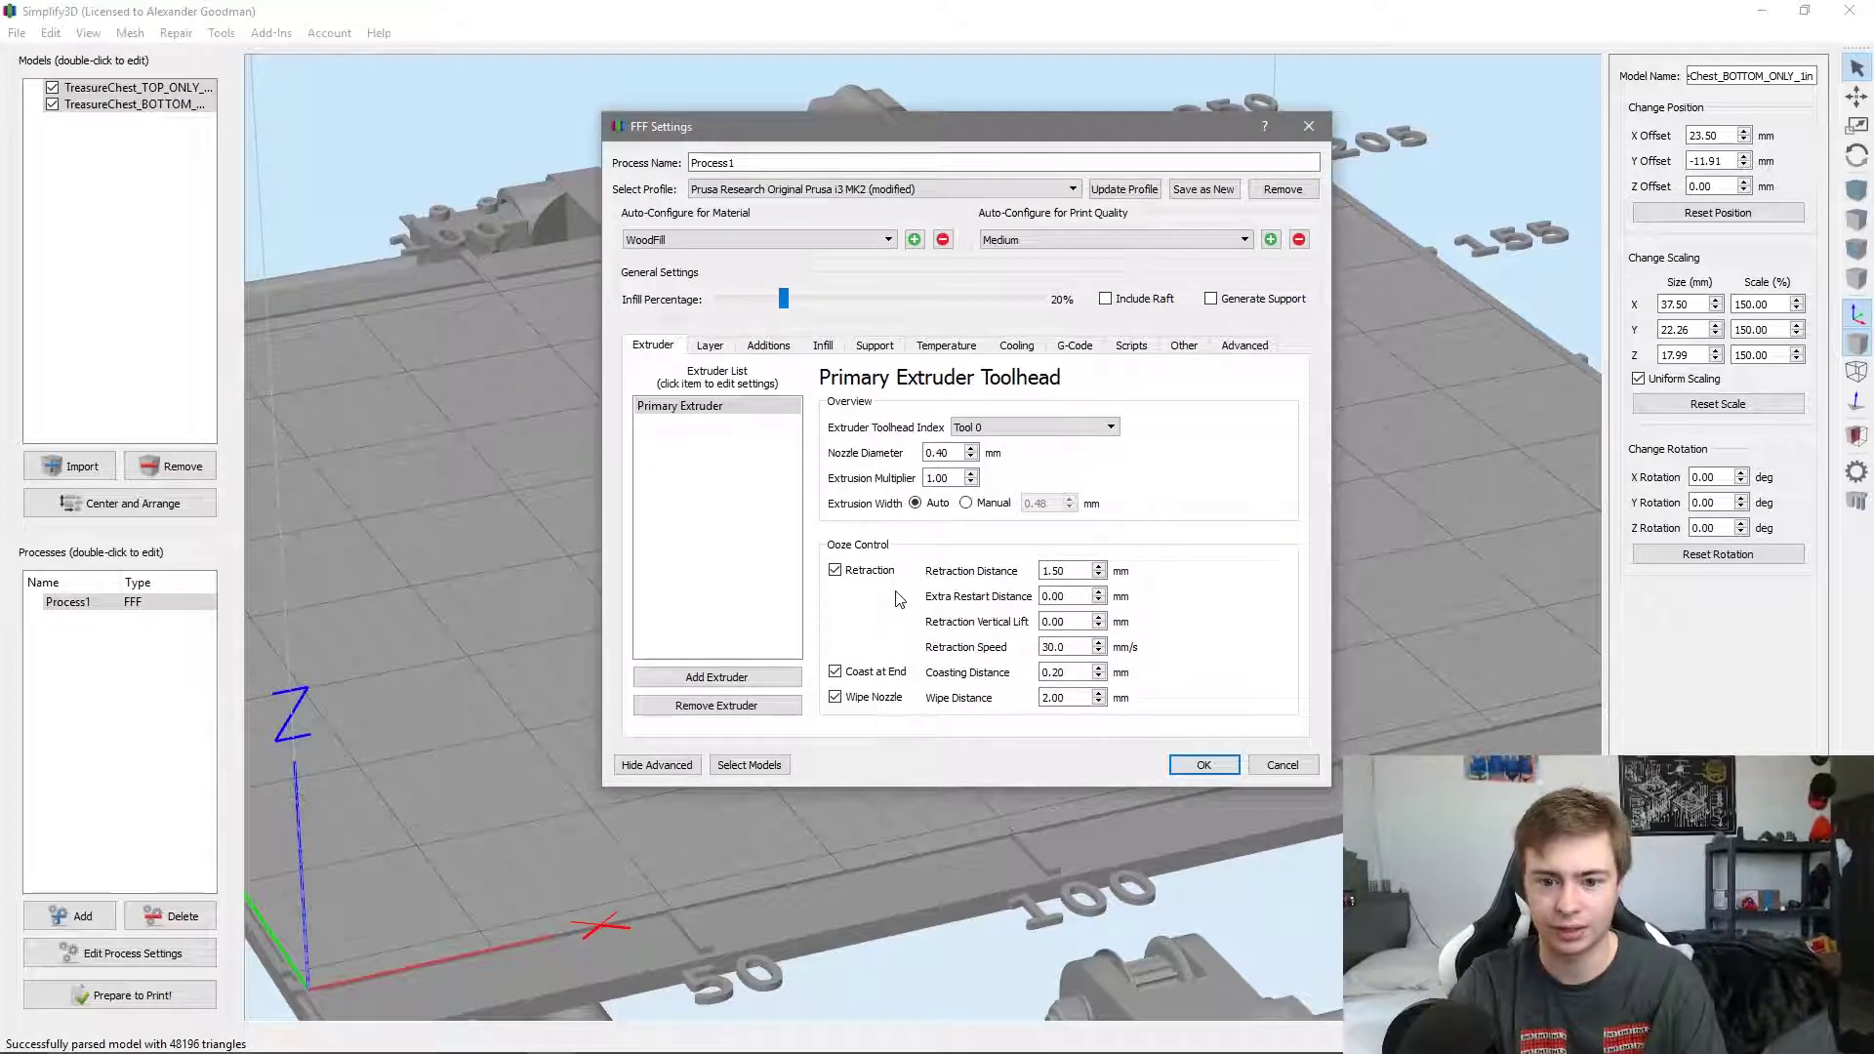
{"action": "left_click", "coordinate": [736, 242]}
{"action": "left_click", "coordinate": [737, 240]}
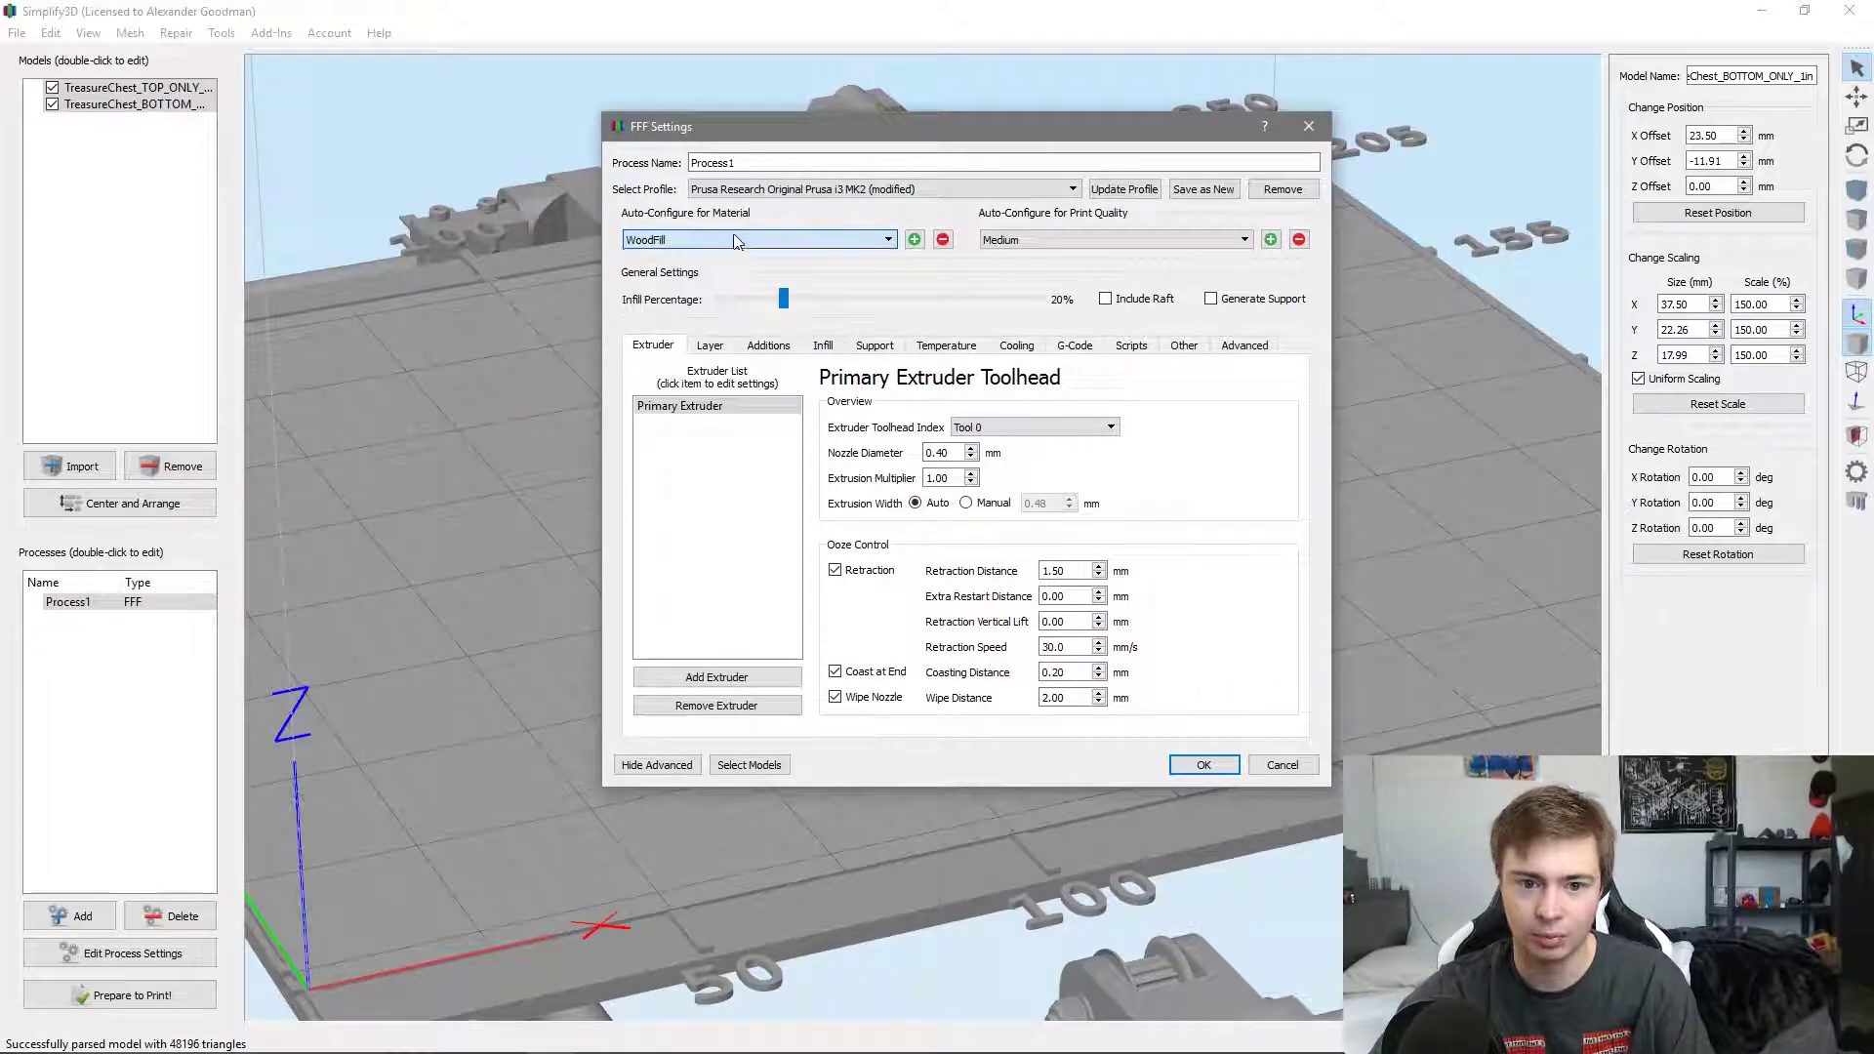
{"action": "left_click", "coordinate": [722, 349]}
{"action": "left_click", "coordinate": [813, 348]}
{"action": "left_click", "coordinate": [875, 346]}
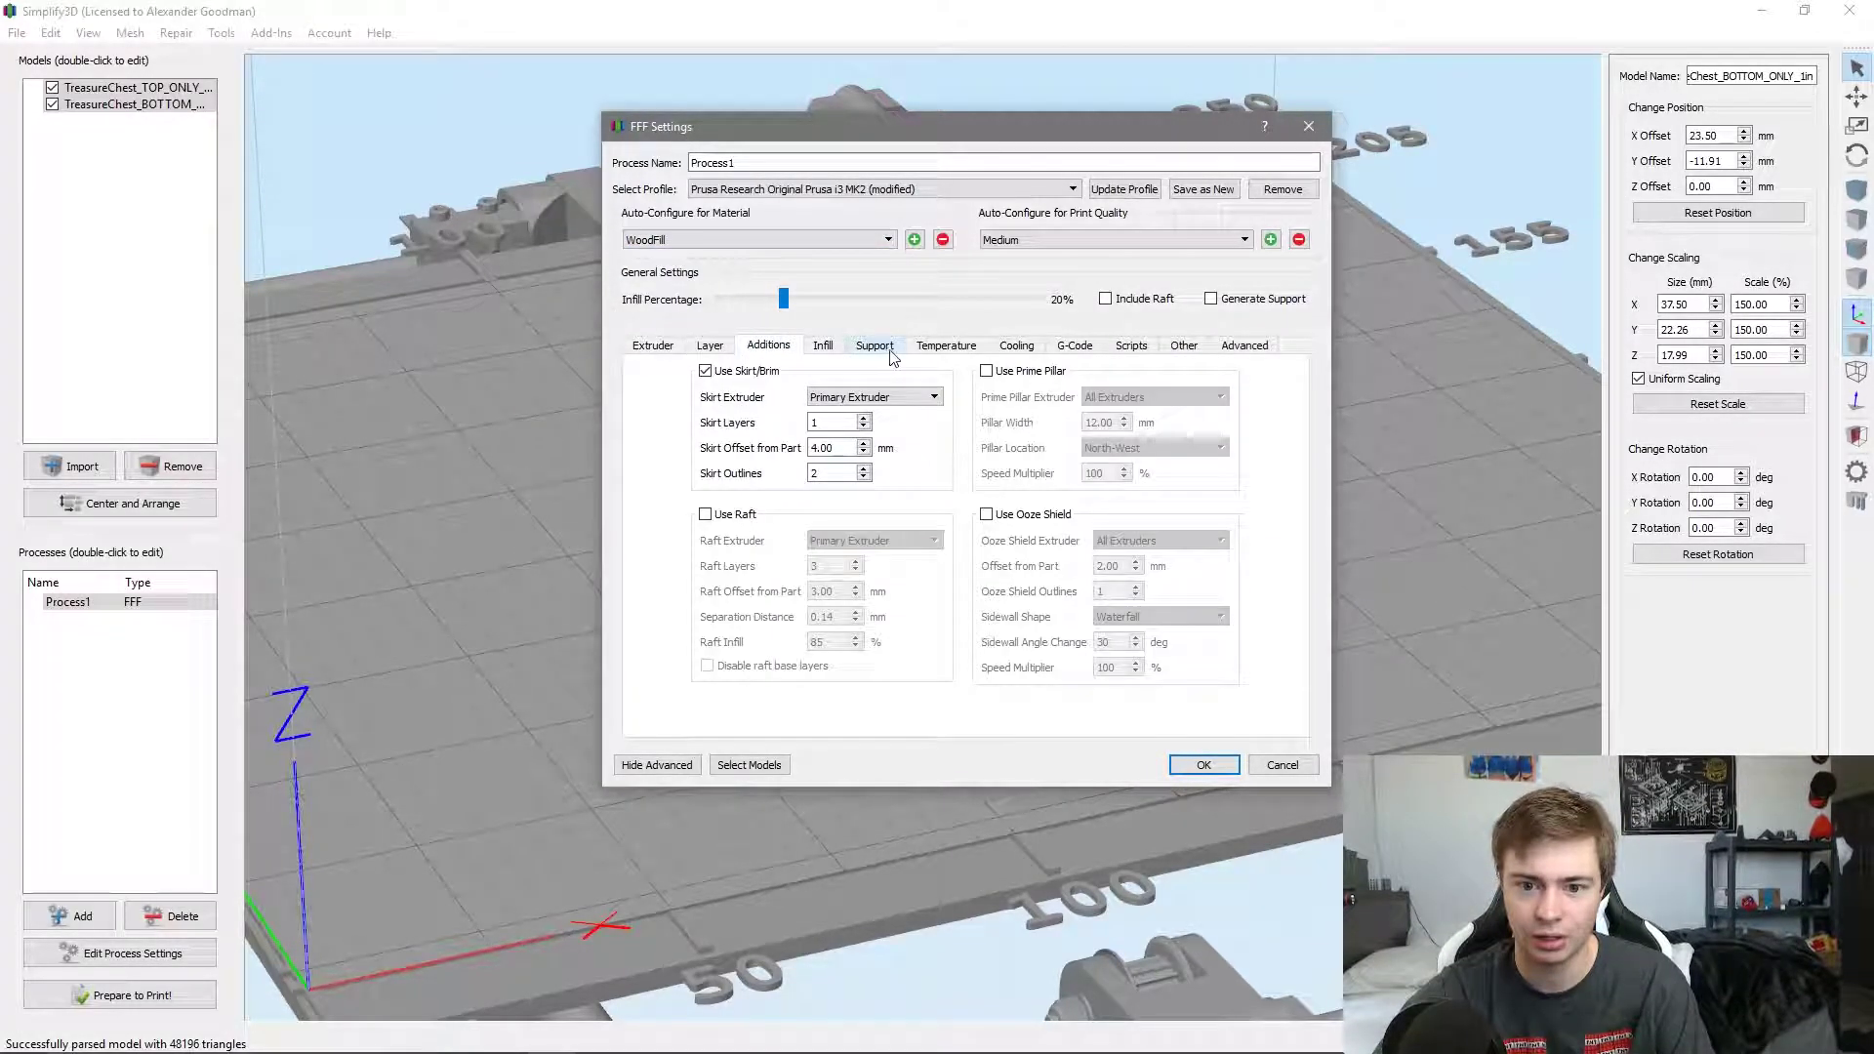
{"action": "left_click", "coordinate": [946, 346]}
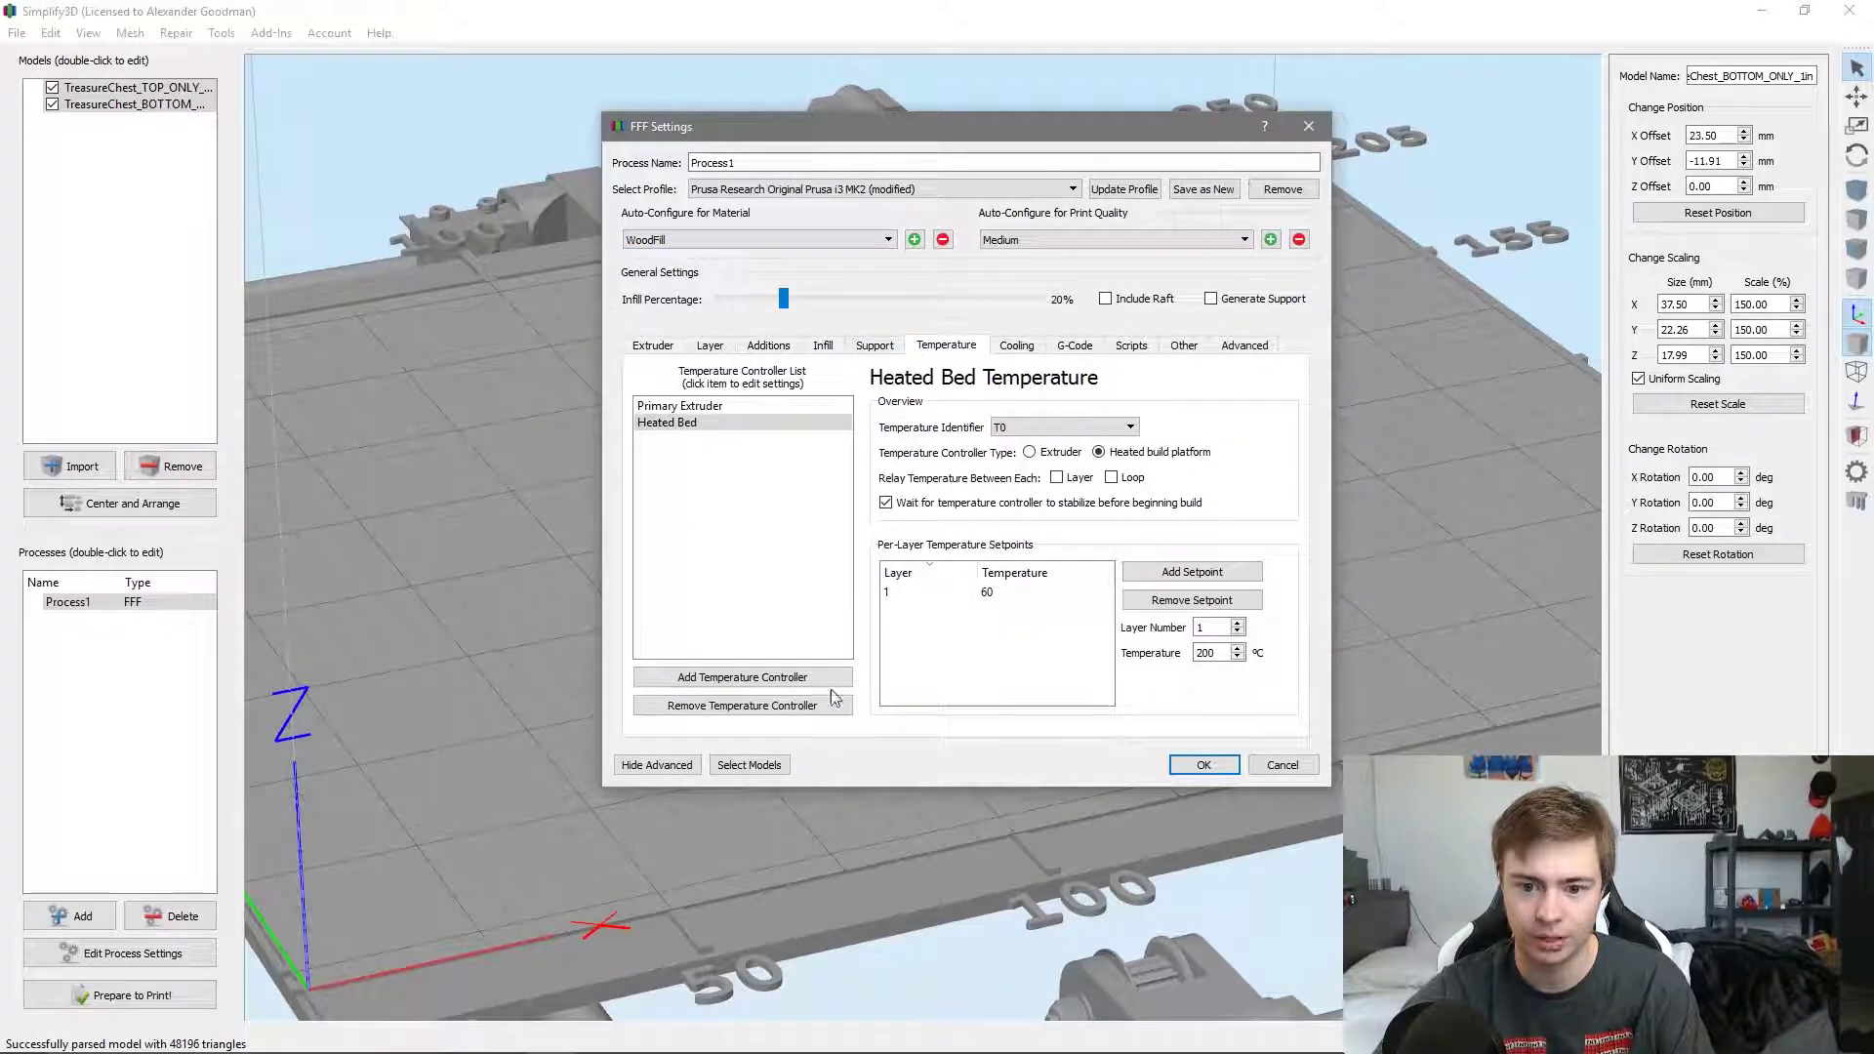
Give the primary extruder 215 °C on layer 1 and 210 °C from layer 2, then save
{"action": "double_click", "coordinate": [991, 594]}
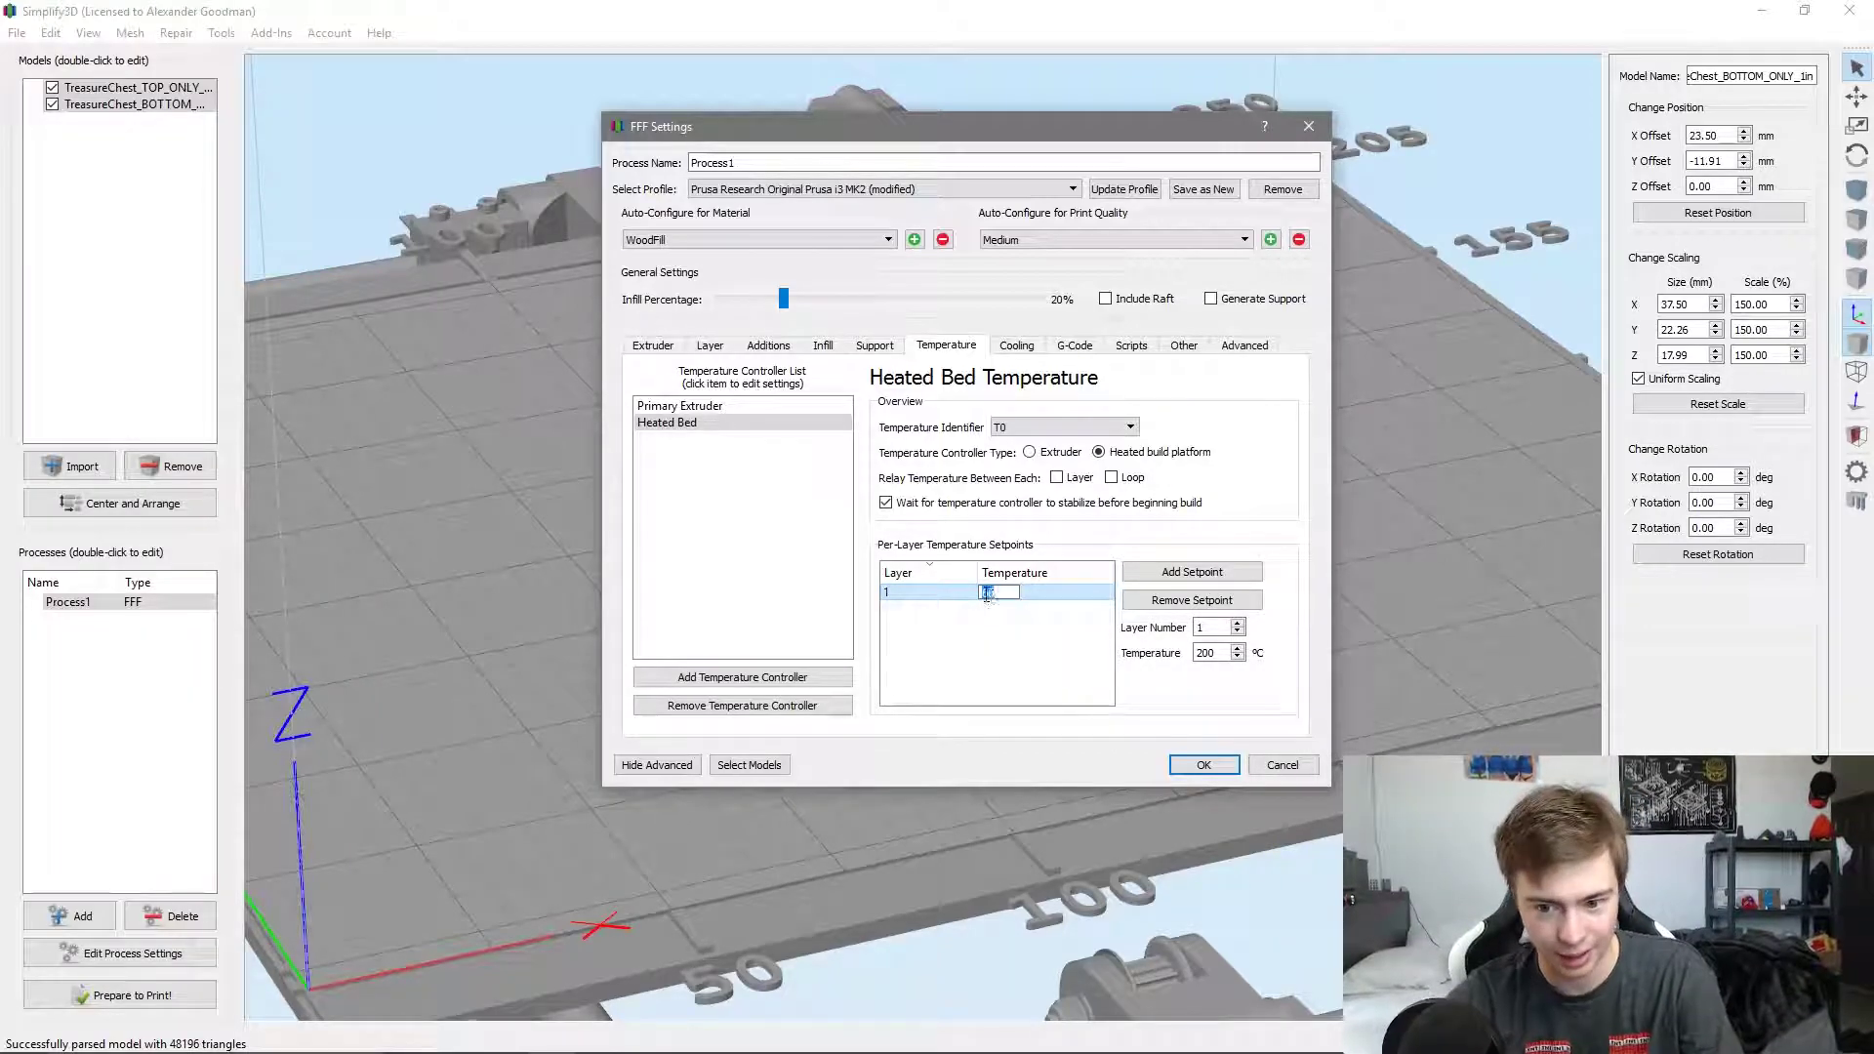
{"action": "double_click", "coordinate": [716, 405]}
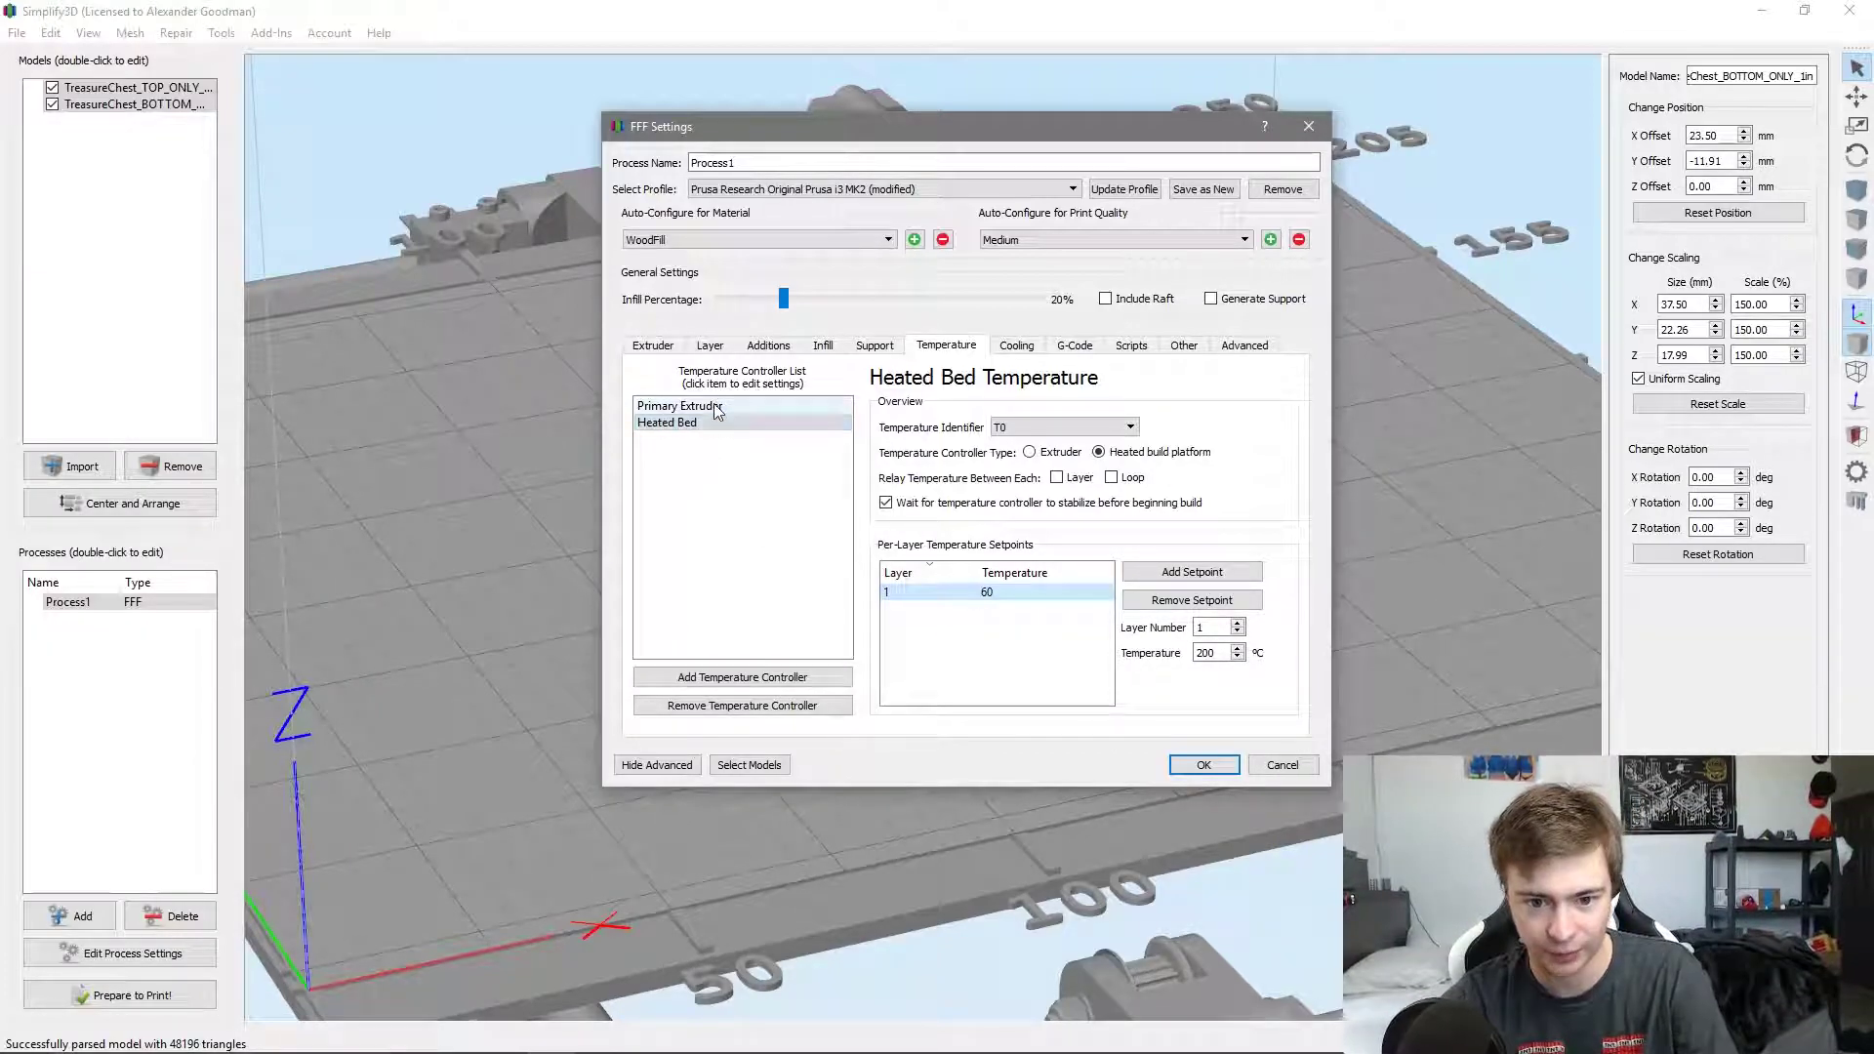
{"action": "left_click", "coordinate": [938, 654]}
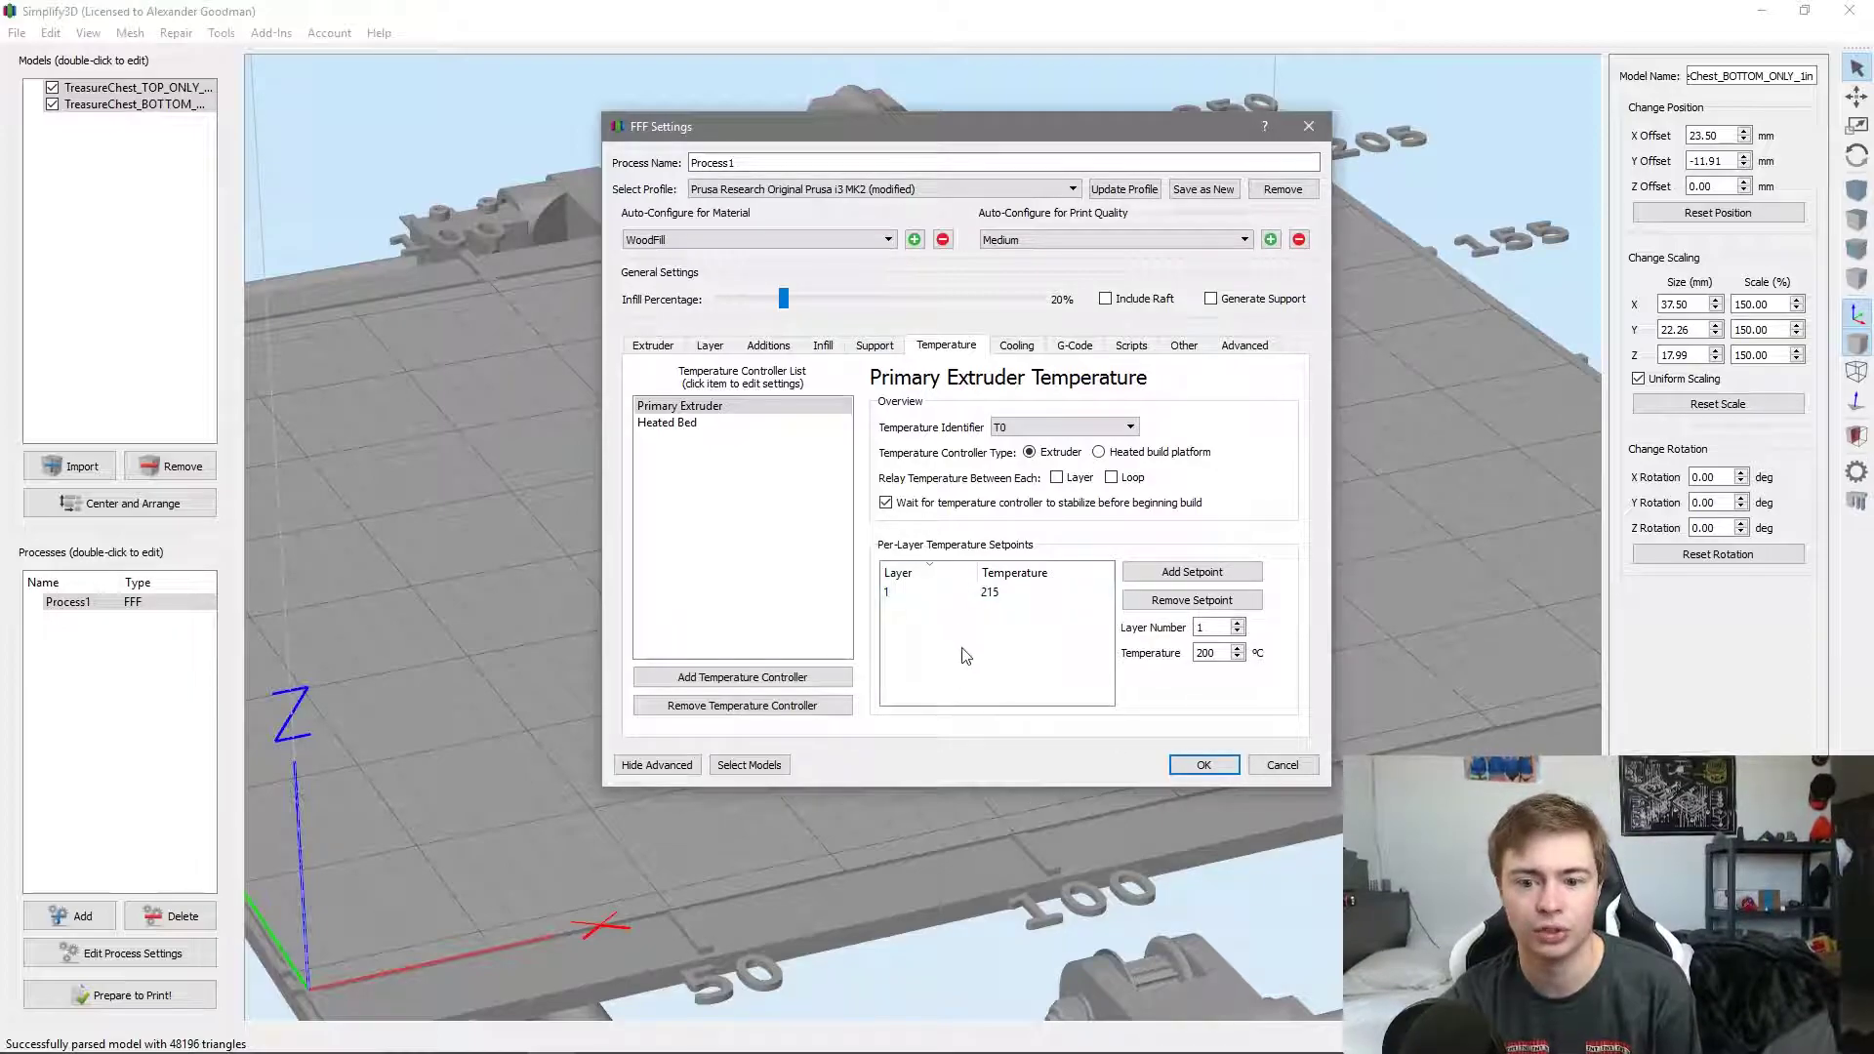
{"action": "left_click", "coordinate": [977, 596]}
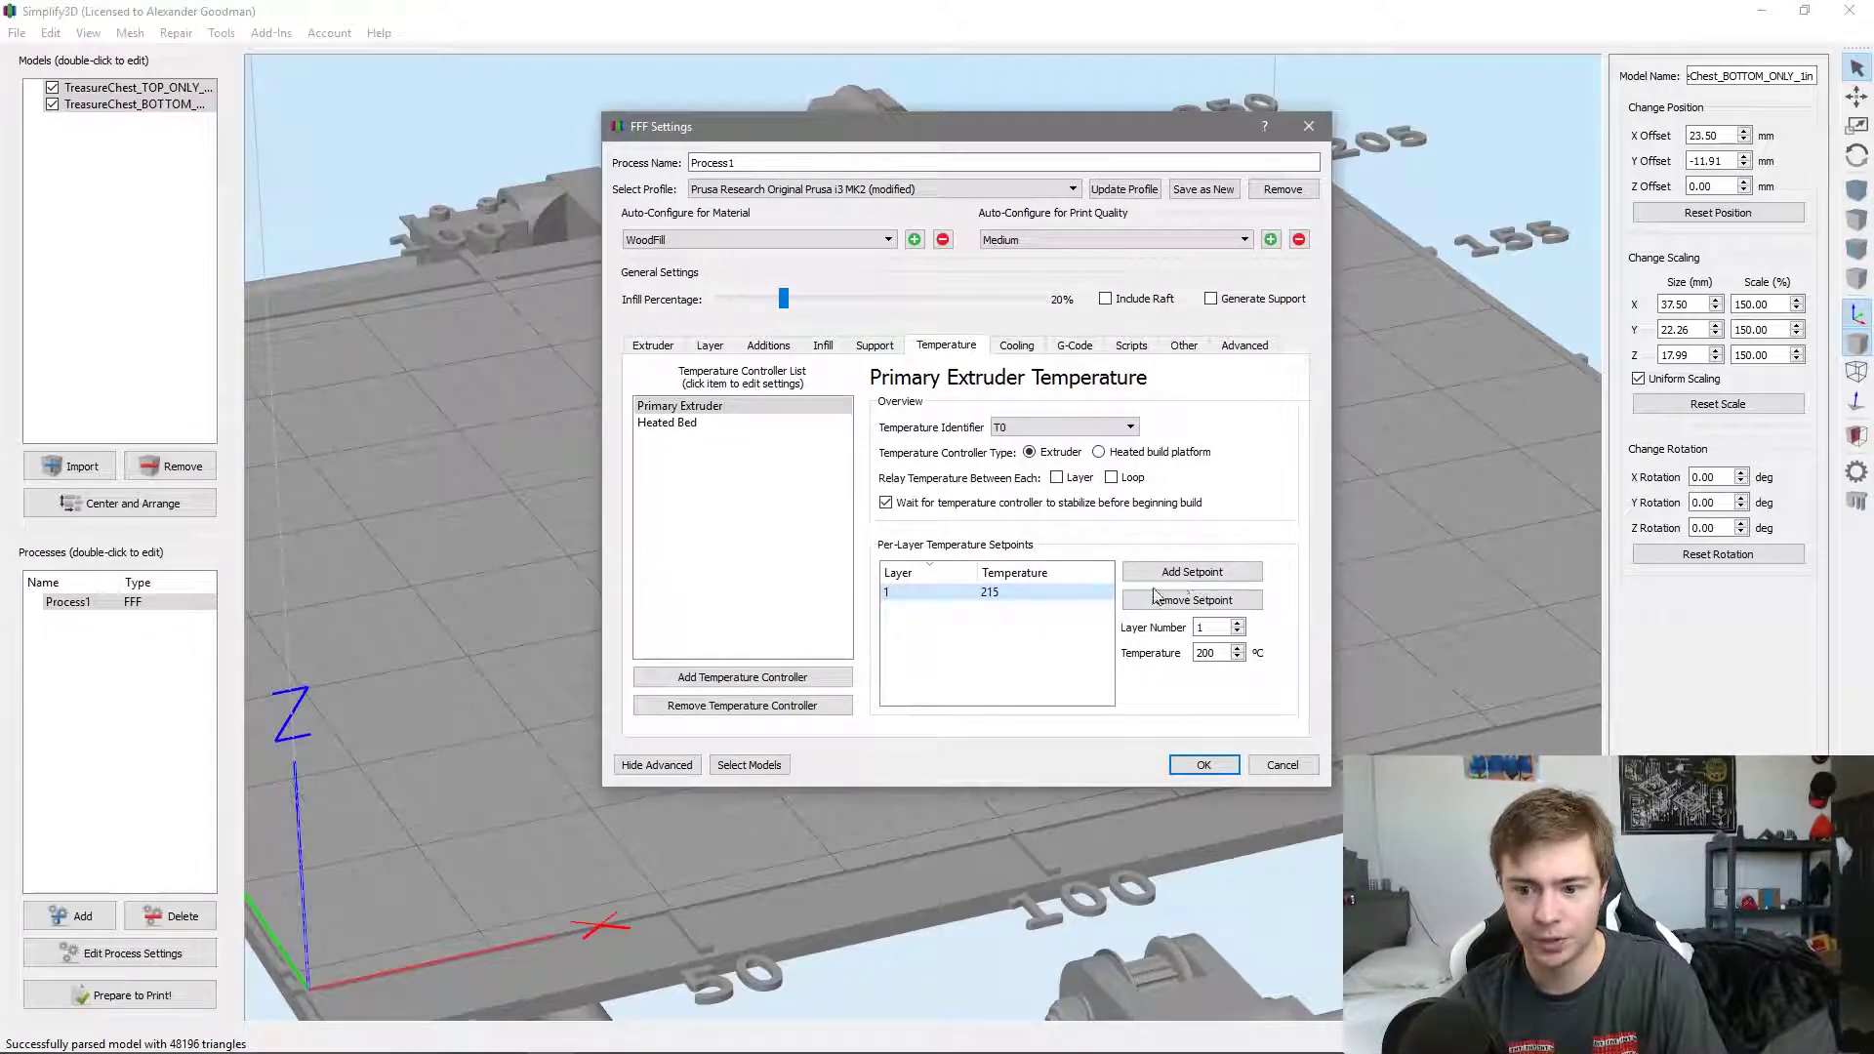
{"action": "left_click", "coordinate": [1192, 571]}
{"action": "double_click", "coordinate": [990, 609]}
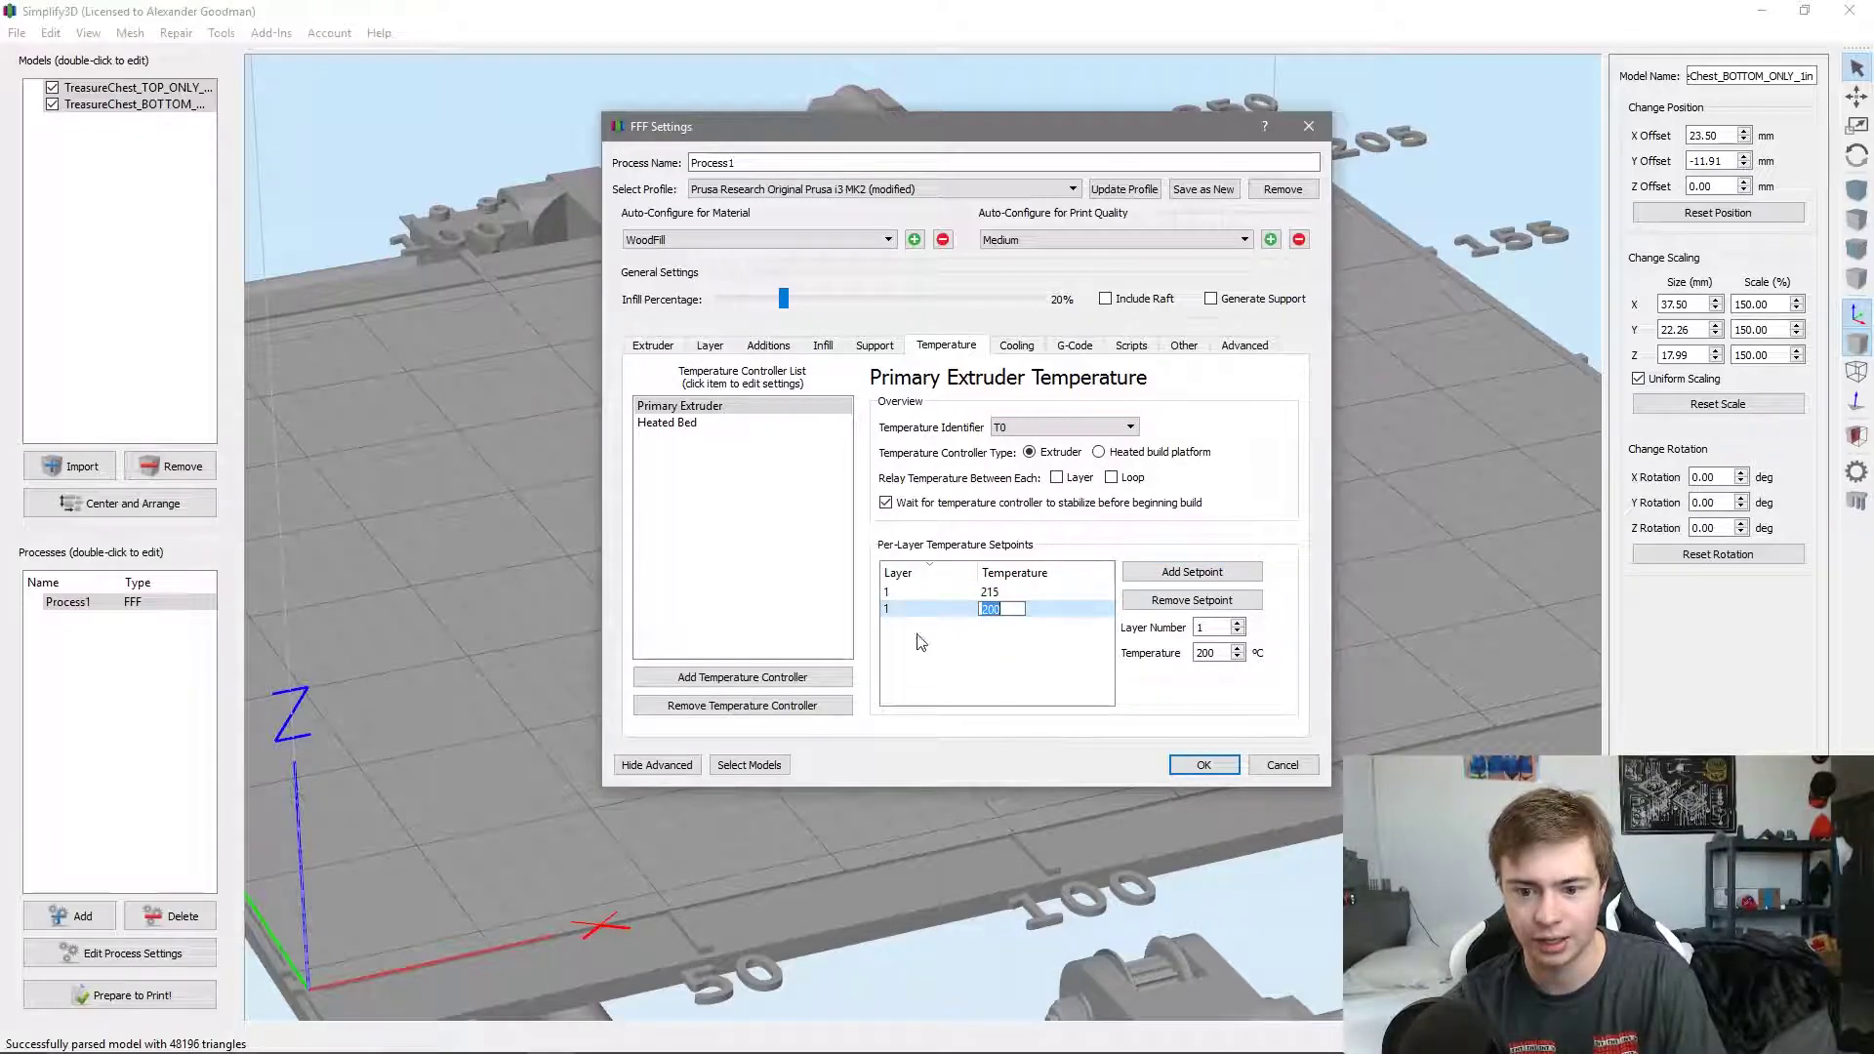
{"action": "type", "text": "210"}
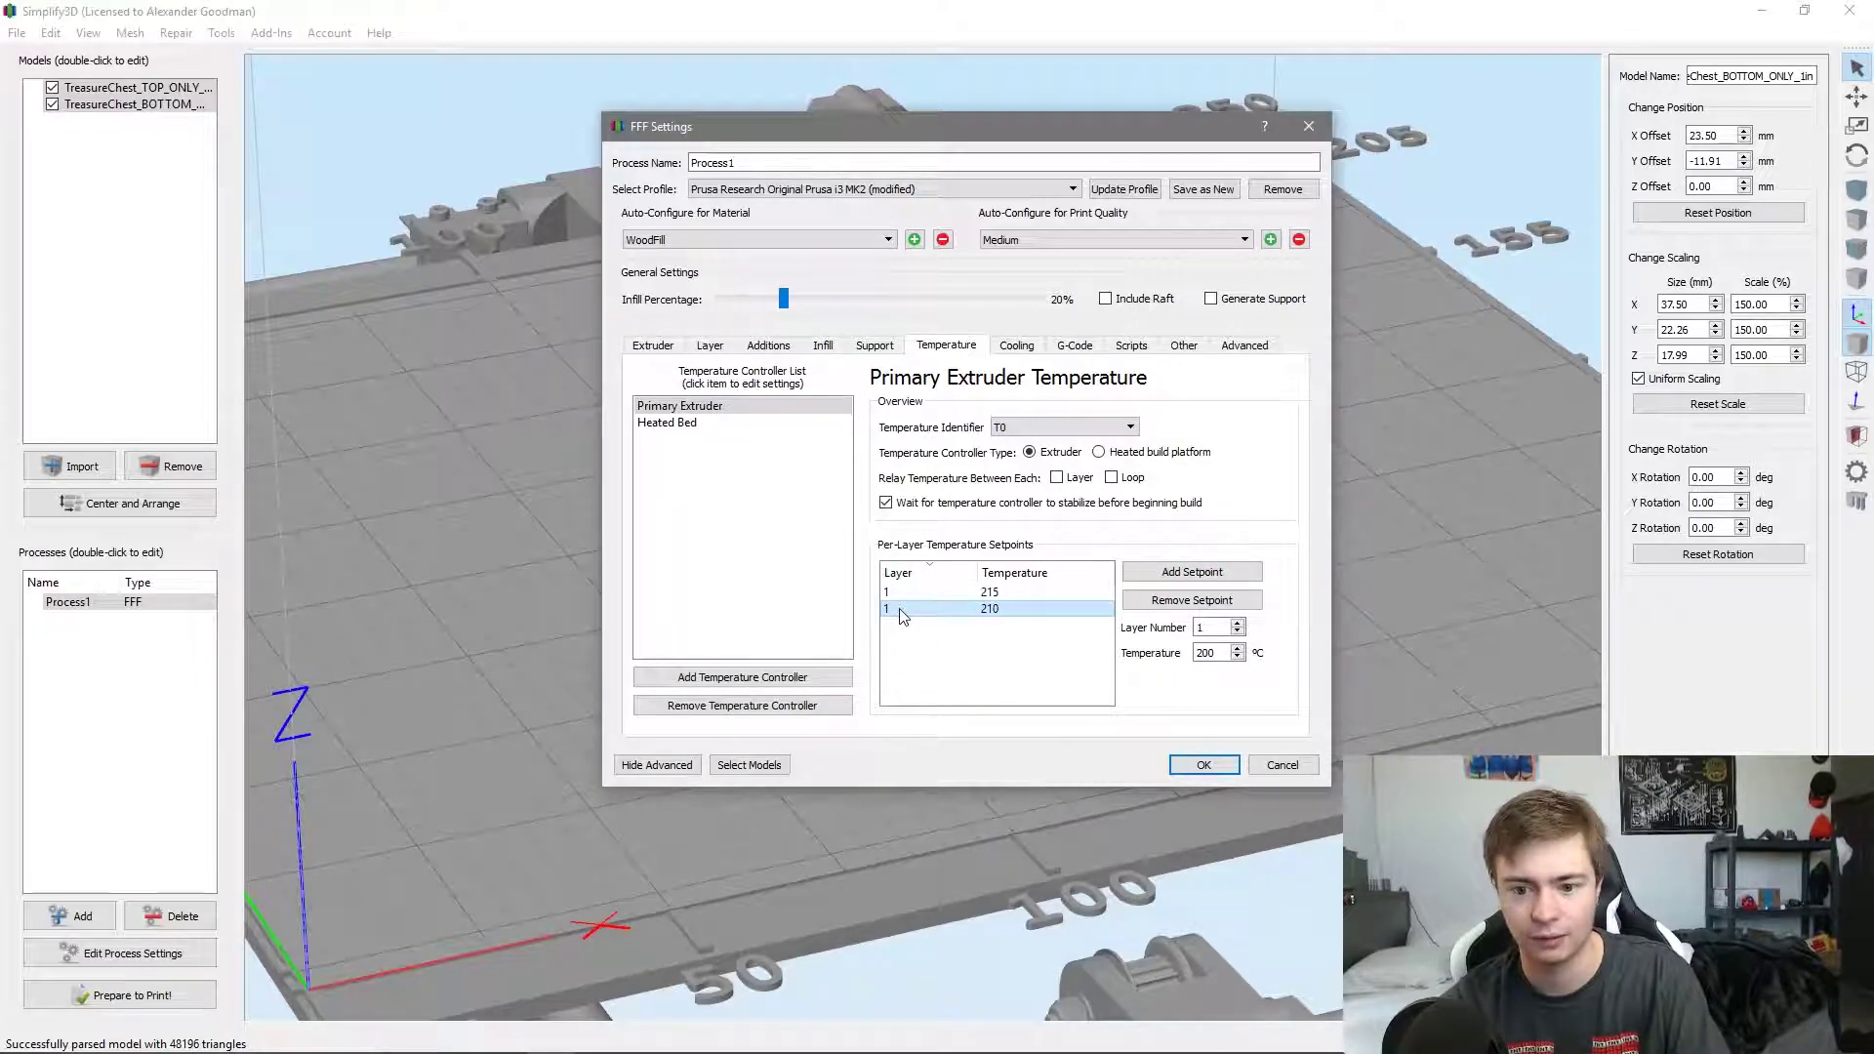
{"action": "double_click", "coordinate": [891, 609]}
{"action": "type", "text": "2"}
{"action": "key", "text": "Return"}
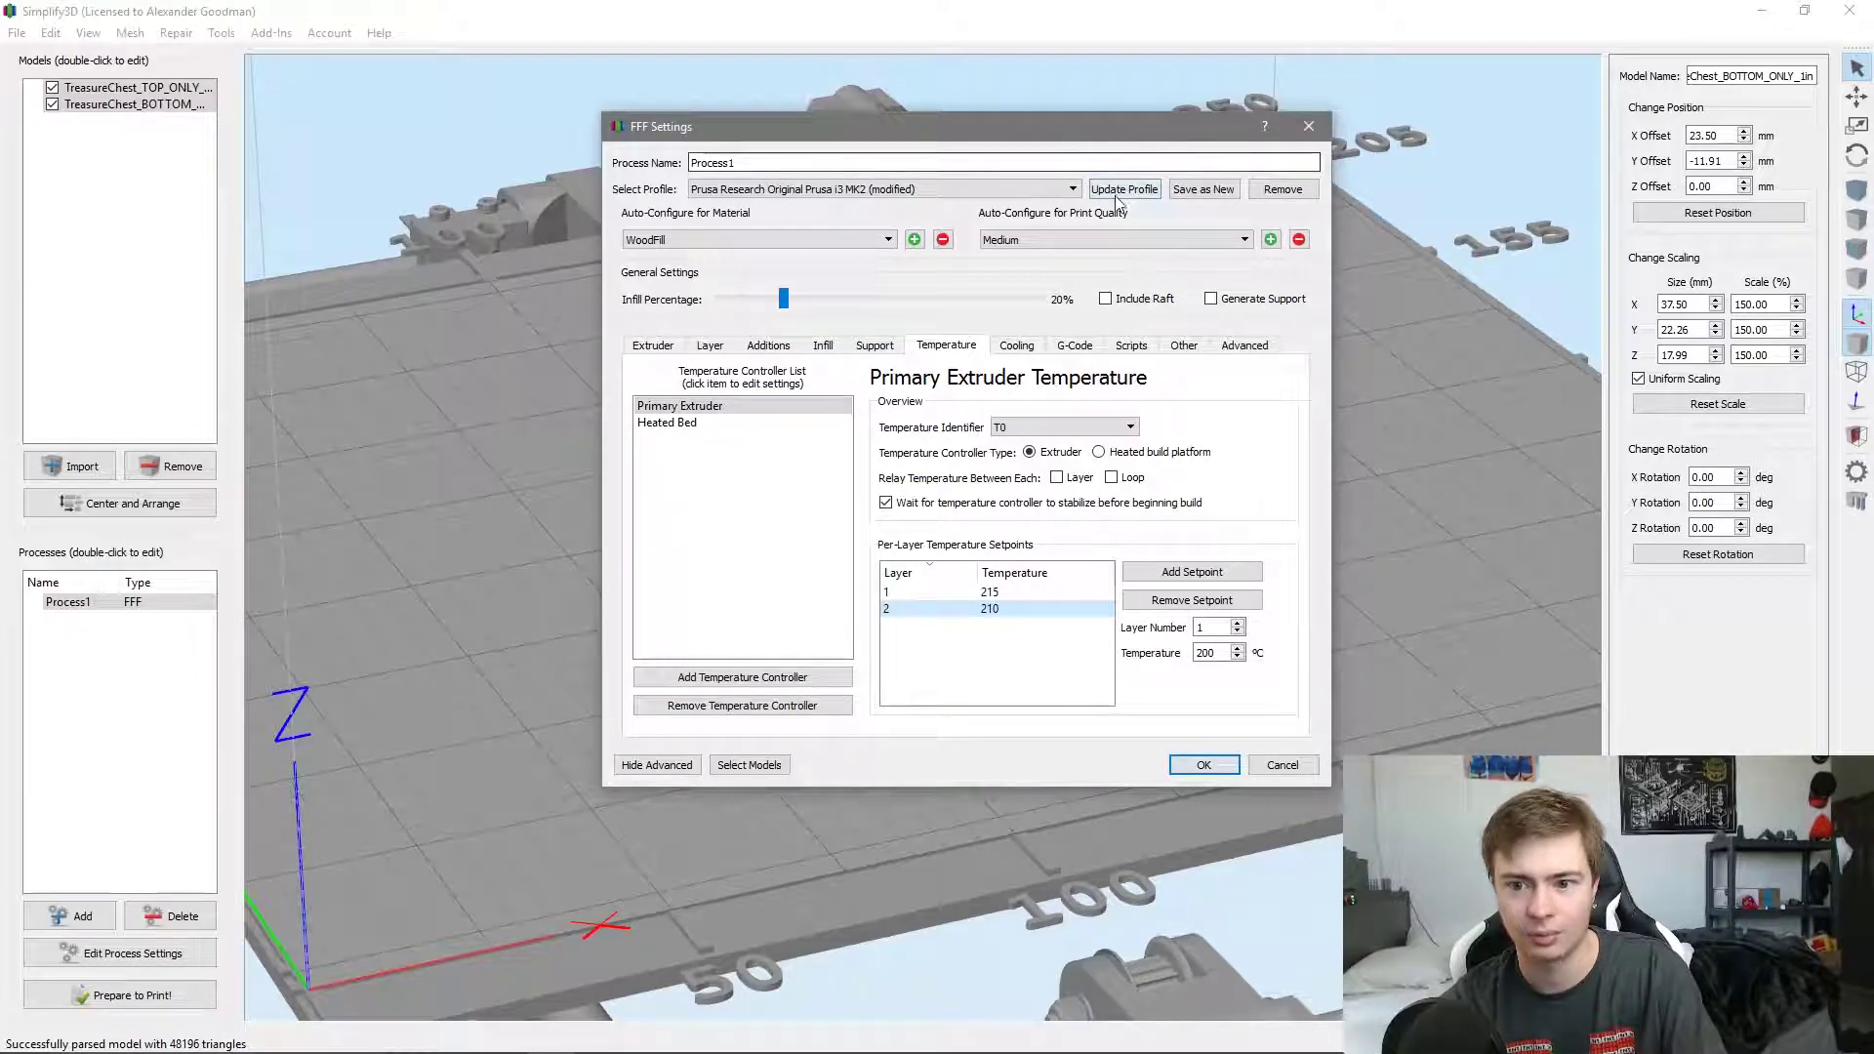
{"action": "left_click", "coordinate": [1197, 765]}
Slice the chest, inspect the lower layers in the preview, and choose Save Toolpaths to Disk
{"action": "left_click_drag", "start_coordinate": [470, 640], "coordinate": [438, 868]}
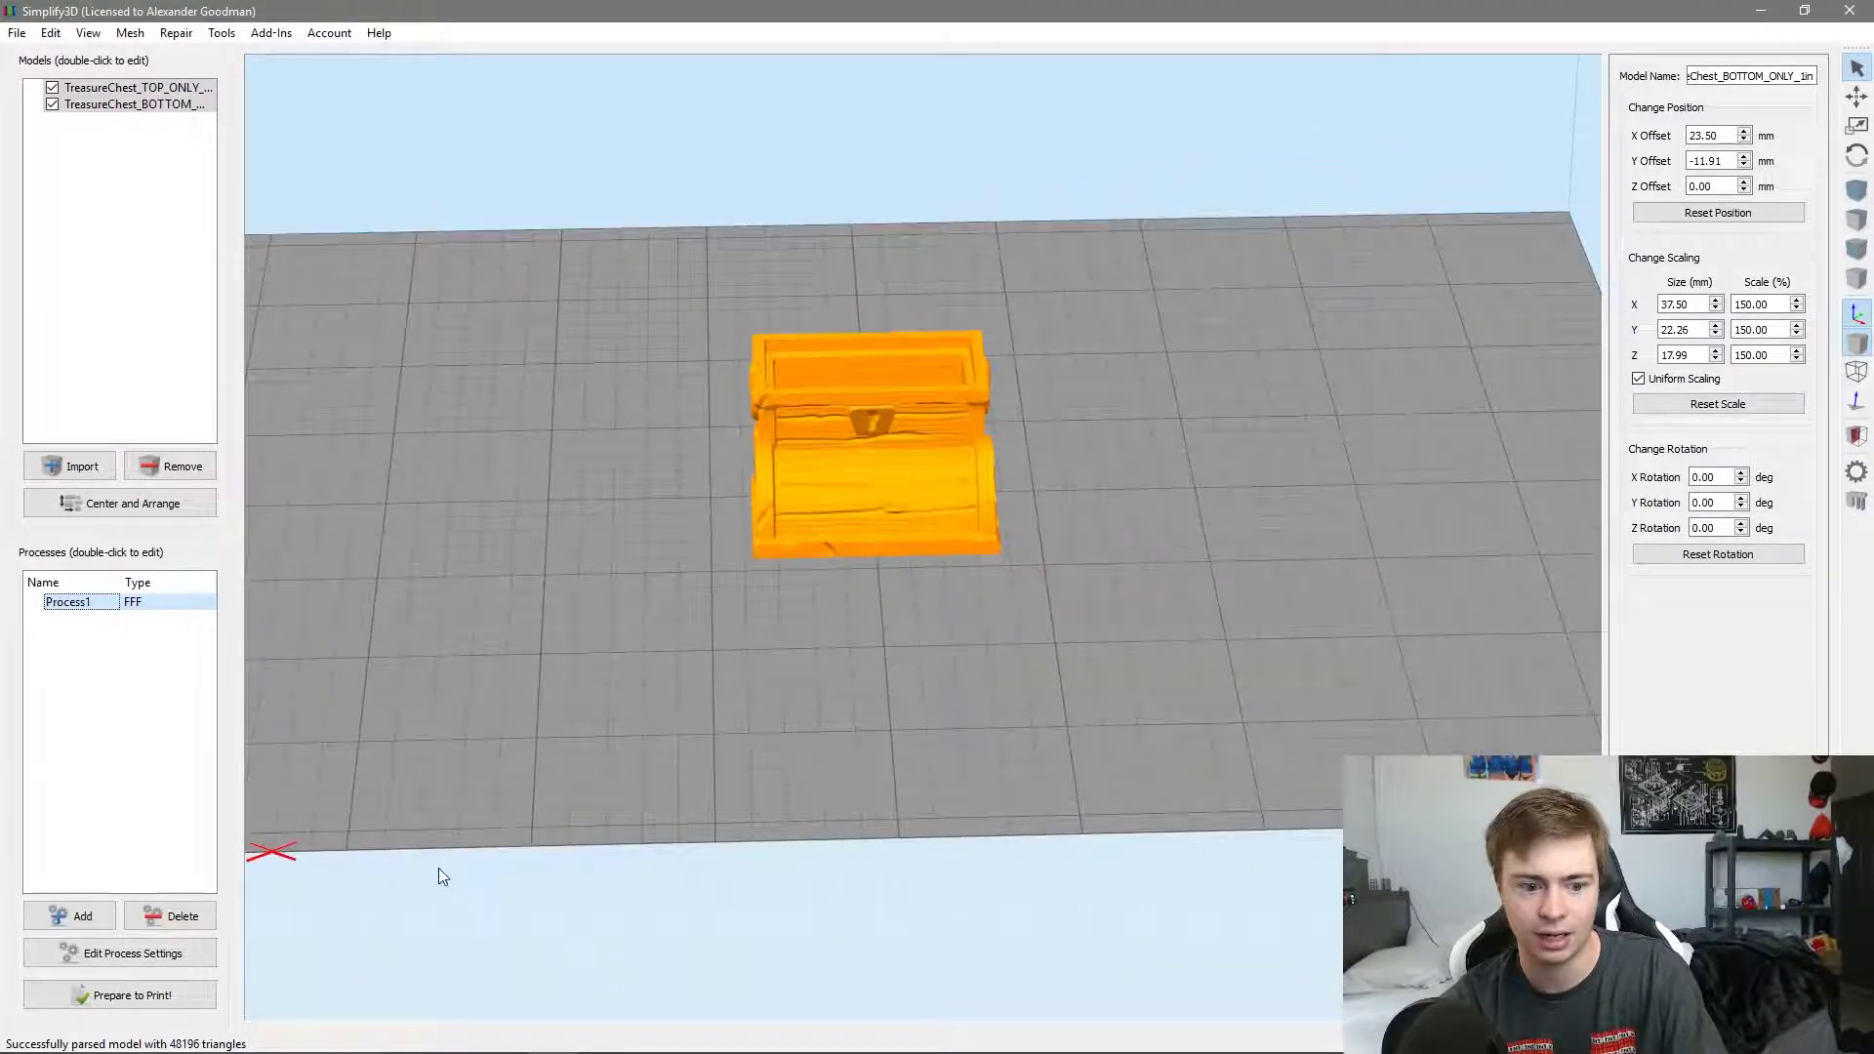
{"action": "left_click", "coordinate": [137, 993]}
{"action": "left_click_drag", "start_coordinate": [853, 605], "coordinate": [980, 574]}
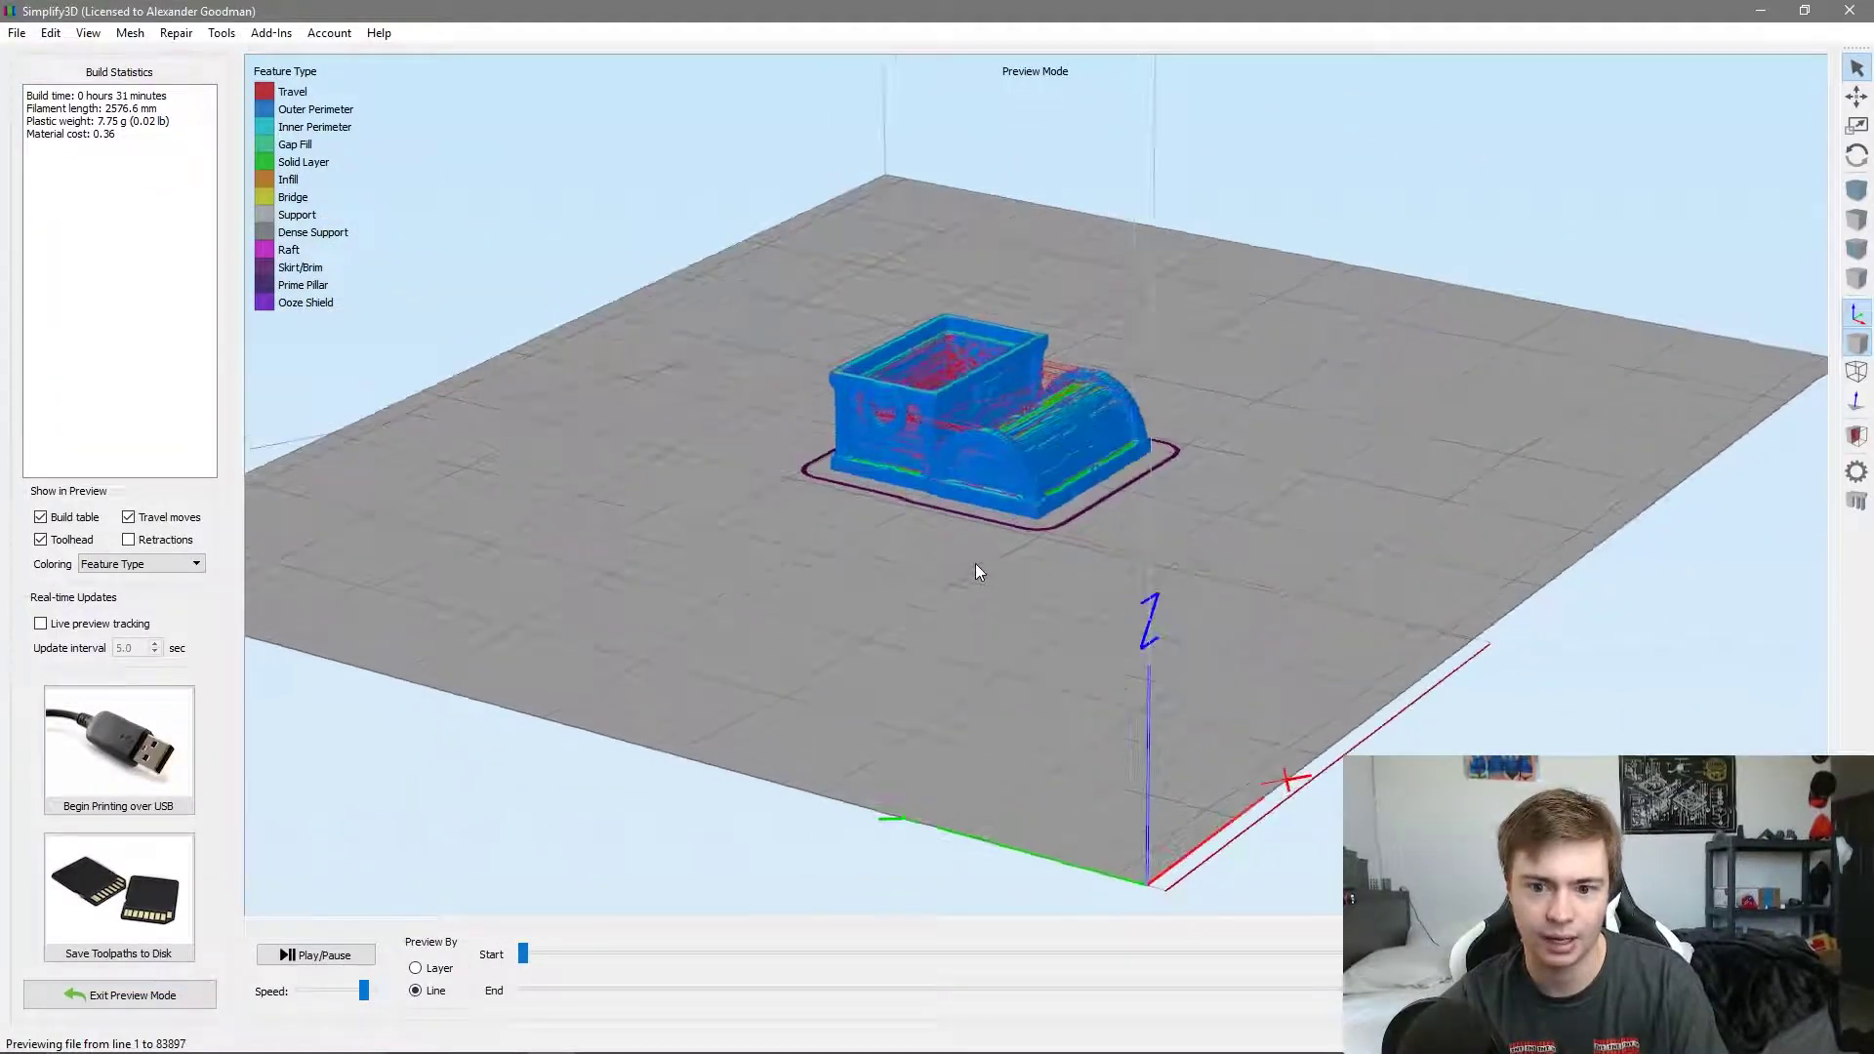
{"action": "scroll", "coordinate": [1099, 473], "scroll_direction": "up", "scroll_amount": 6}
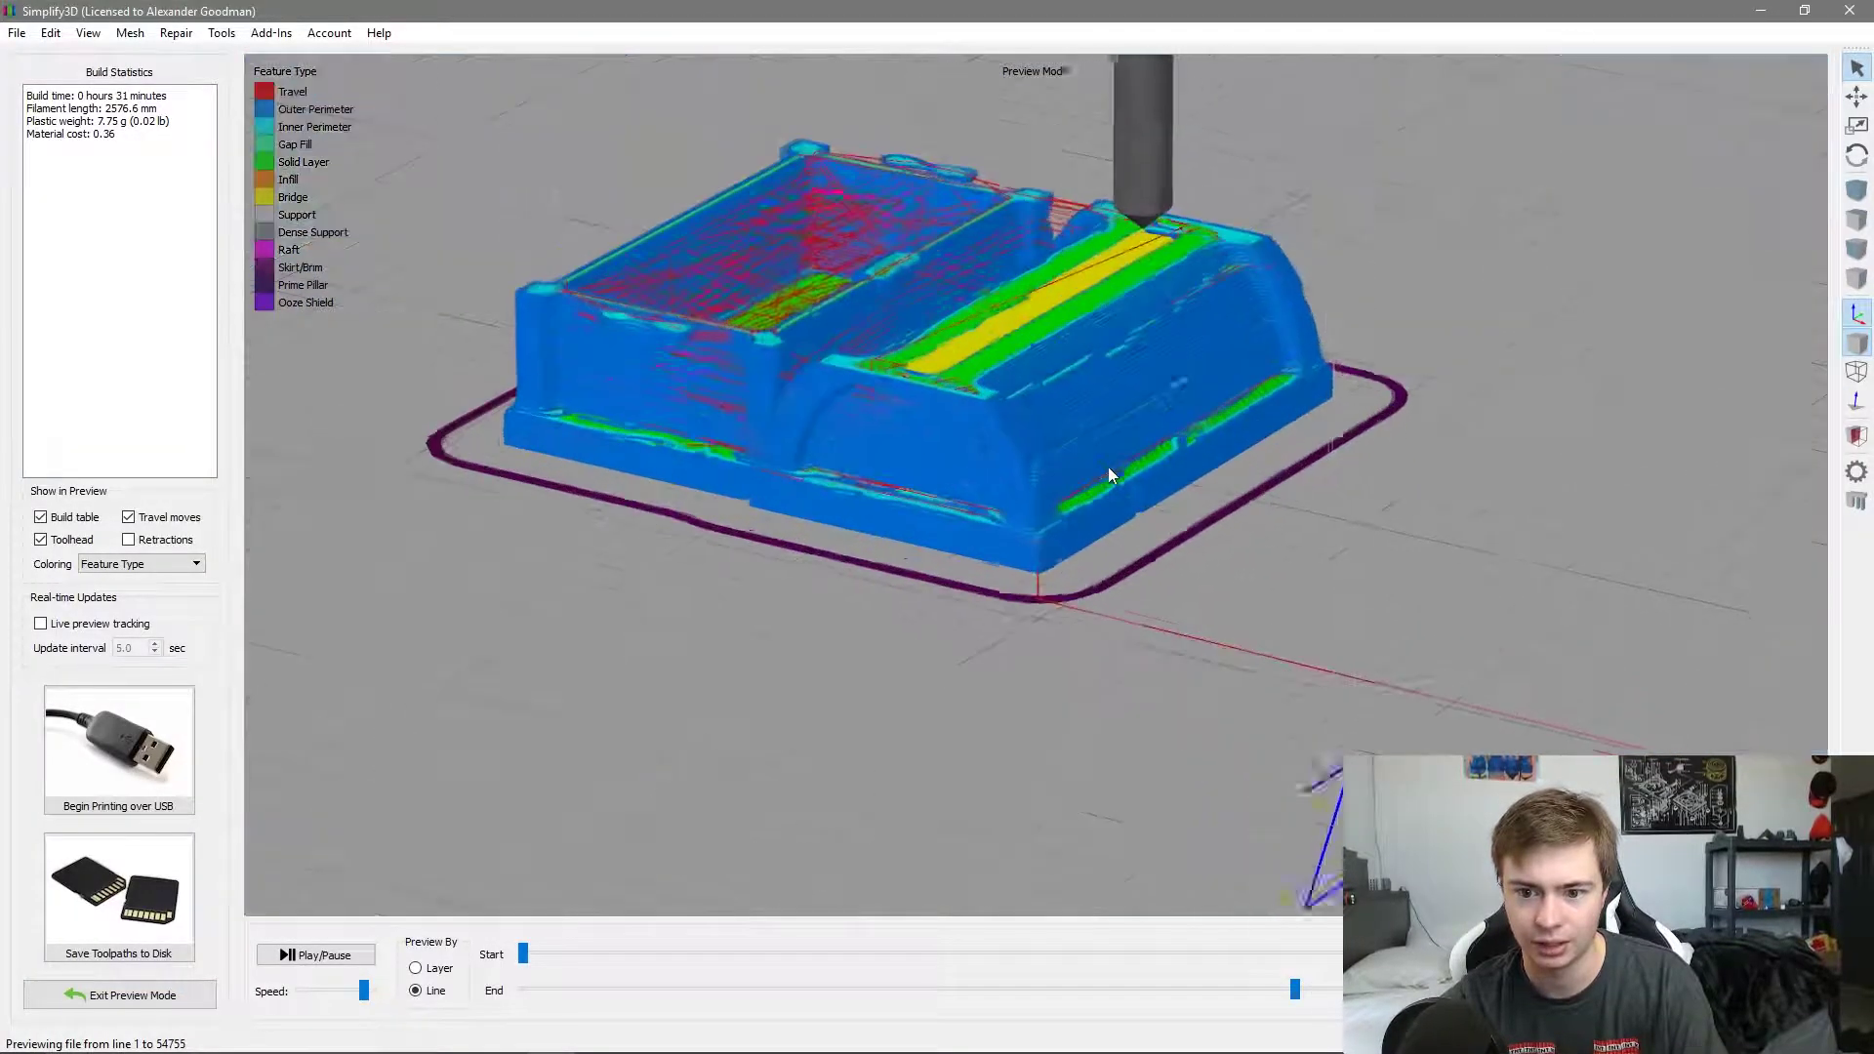
{"action": "scroll", "coordinate": [1082, 369], "scroll_direction": "down", "scroll_amount": 5}
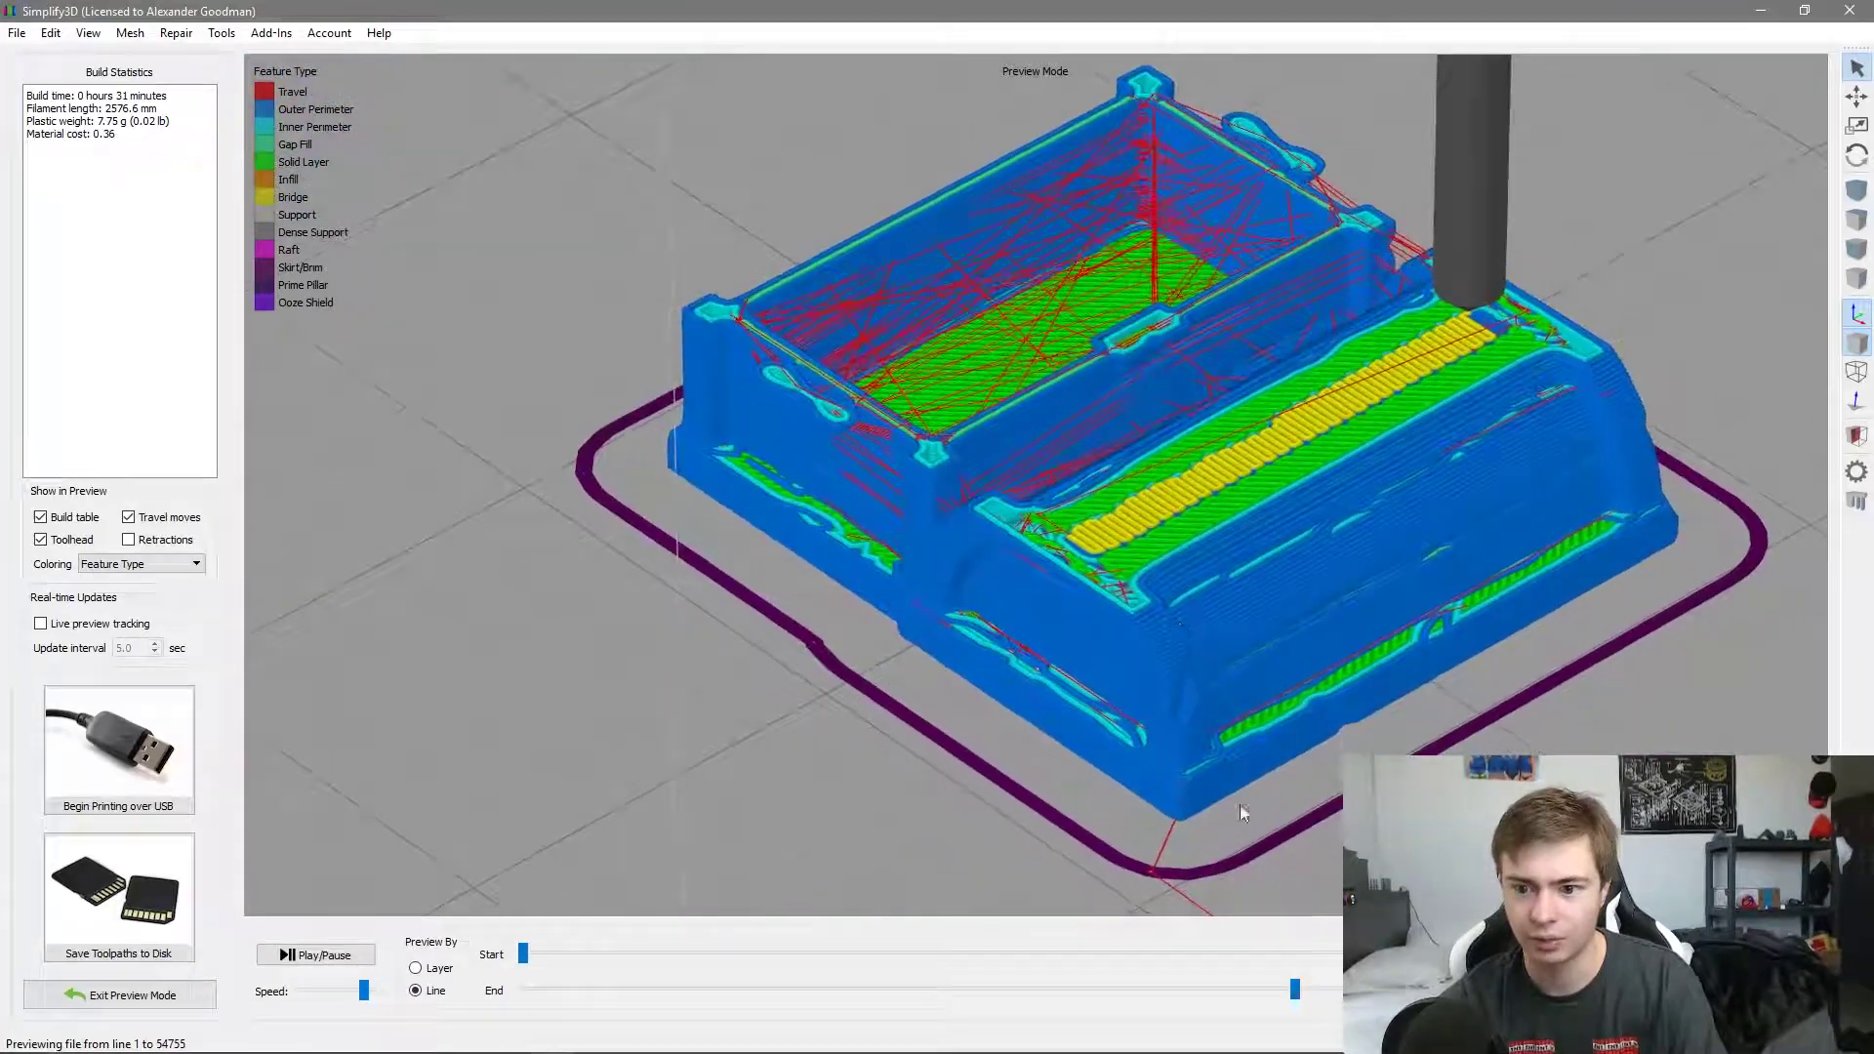
{"action": "left_click_drag", "start_coordinate": [1295, 990], "coordinate": [1012, 859]}
{"action": "left_click", "coordinate": [117, 933]}
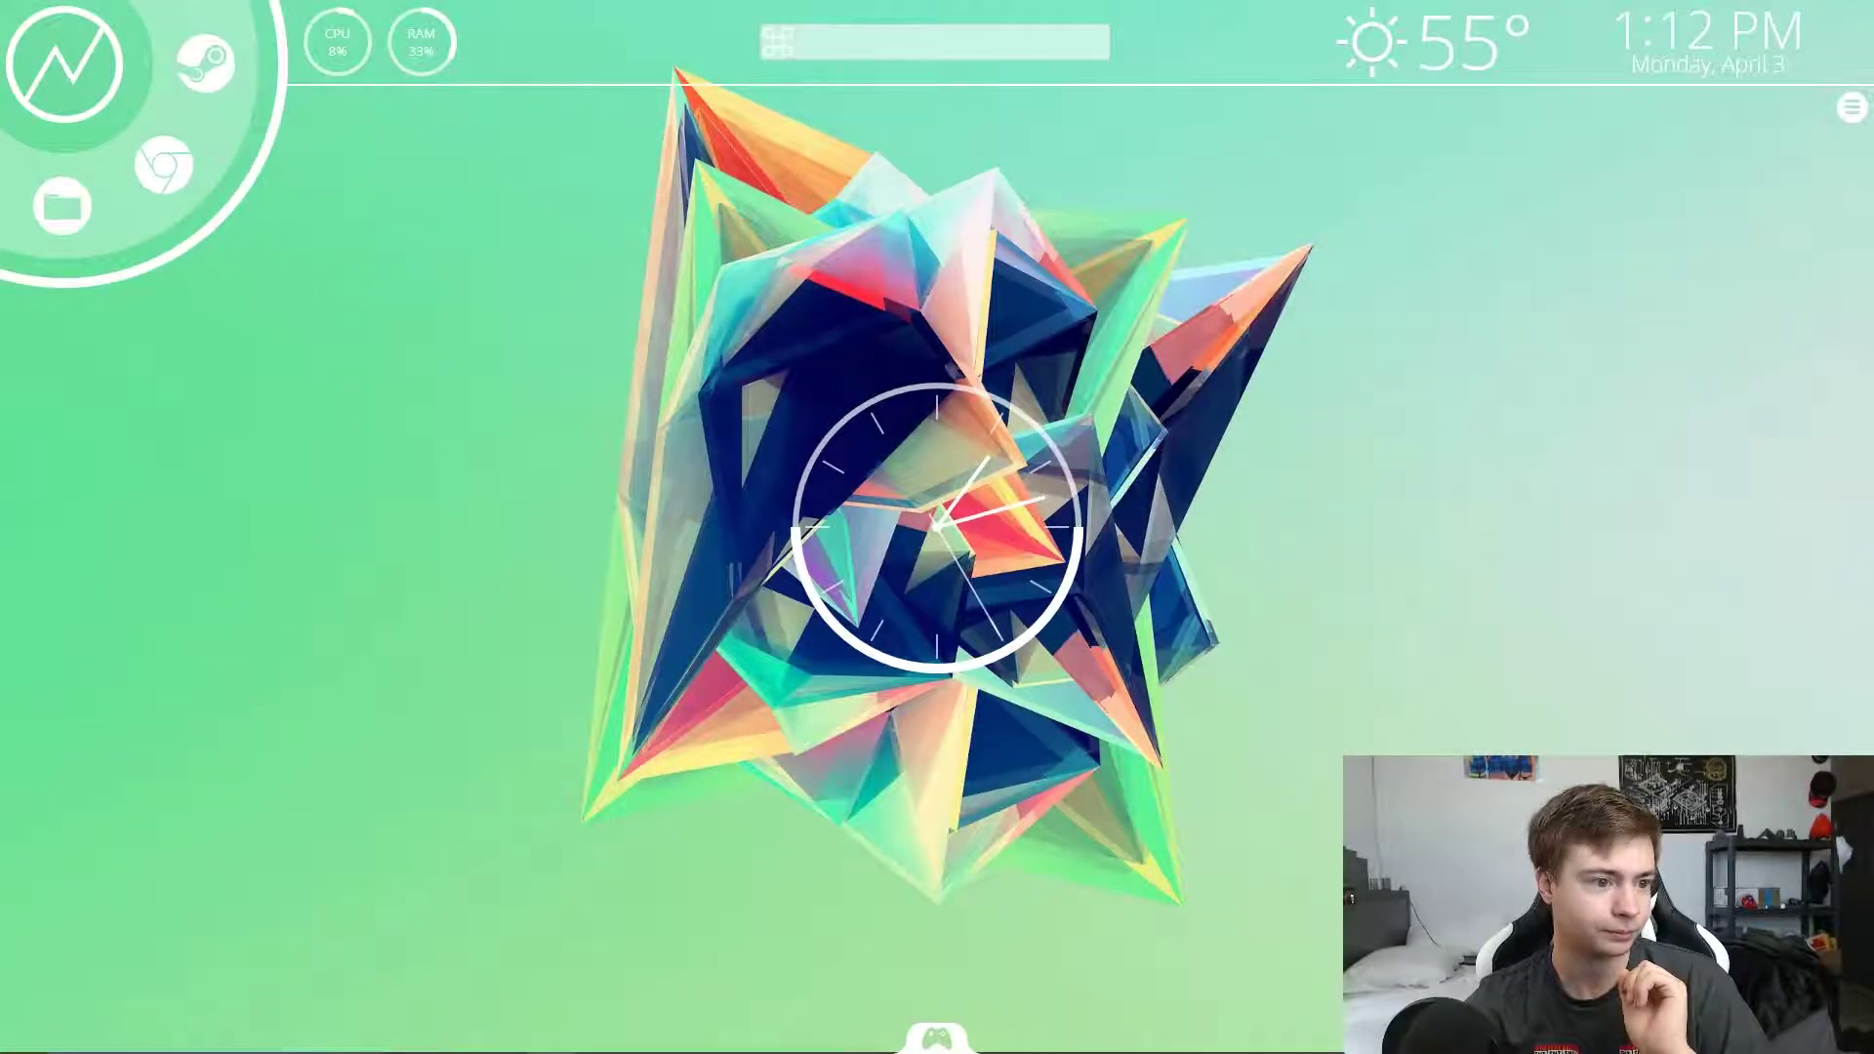
Switch to Sublime Text and highlight the ColorFabb XT autoConfigureMaterial block
{"action": "key", "text": "alt+Tab"}
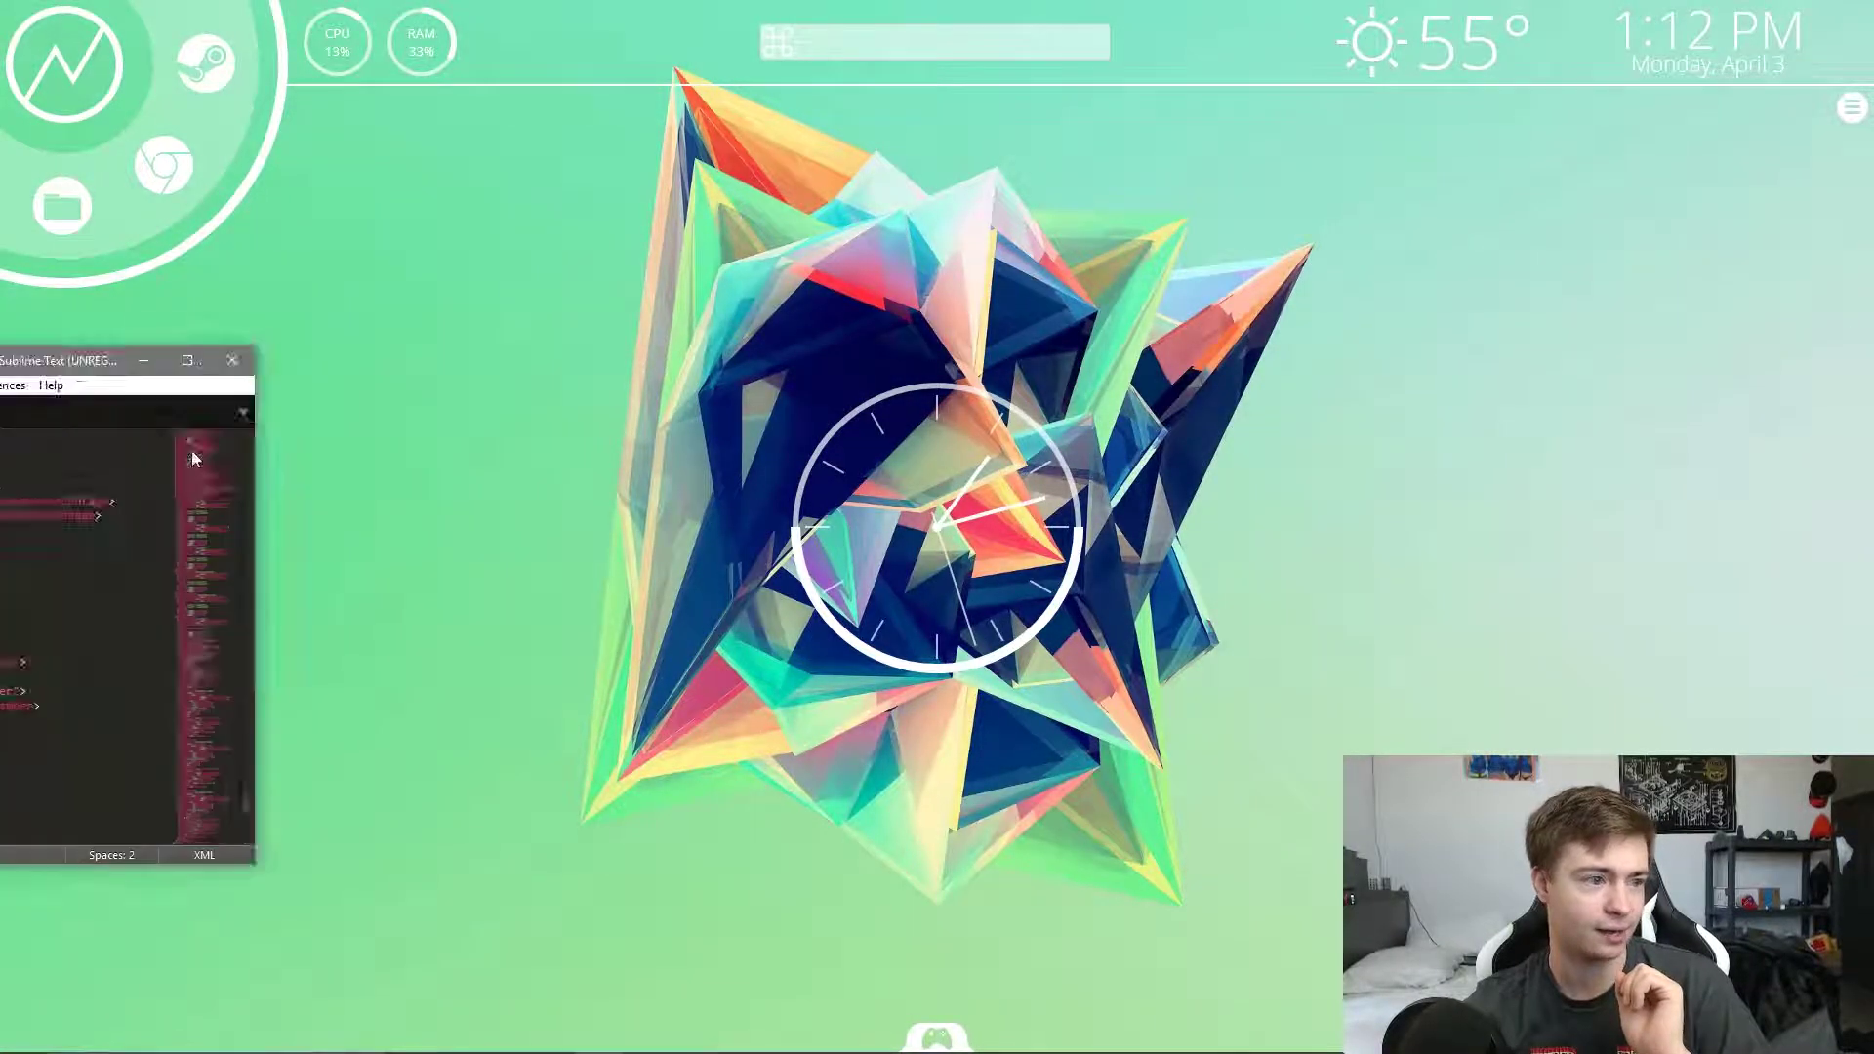
{"action": "scroll", "coordinate": [508, 695], "scroll_direction": "up", "scroll_amount": 10}
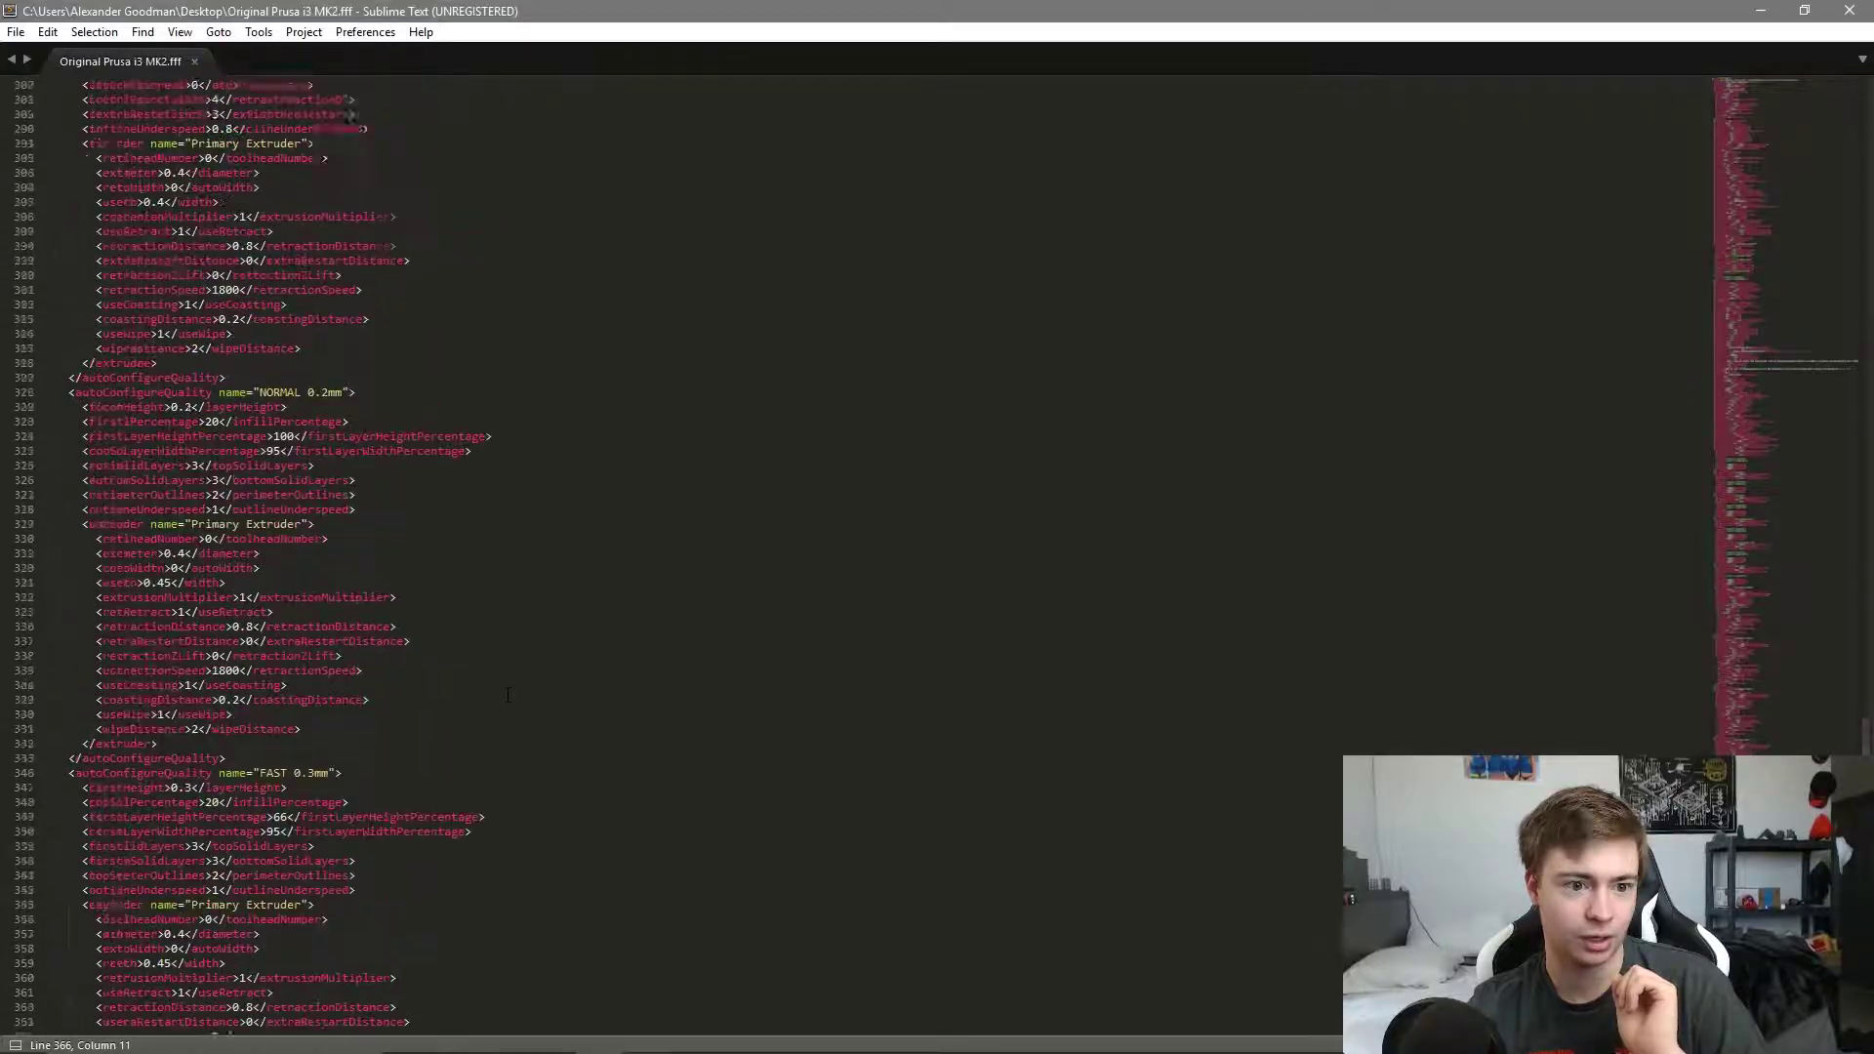
{"action": "scroll", "coordinate": [508, 696], "scroll_direction": "up", "scroll_amount": 20}
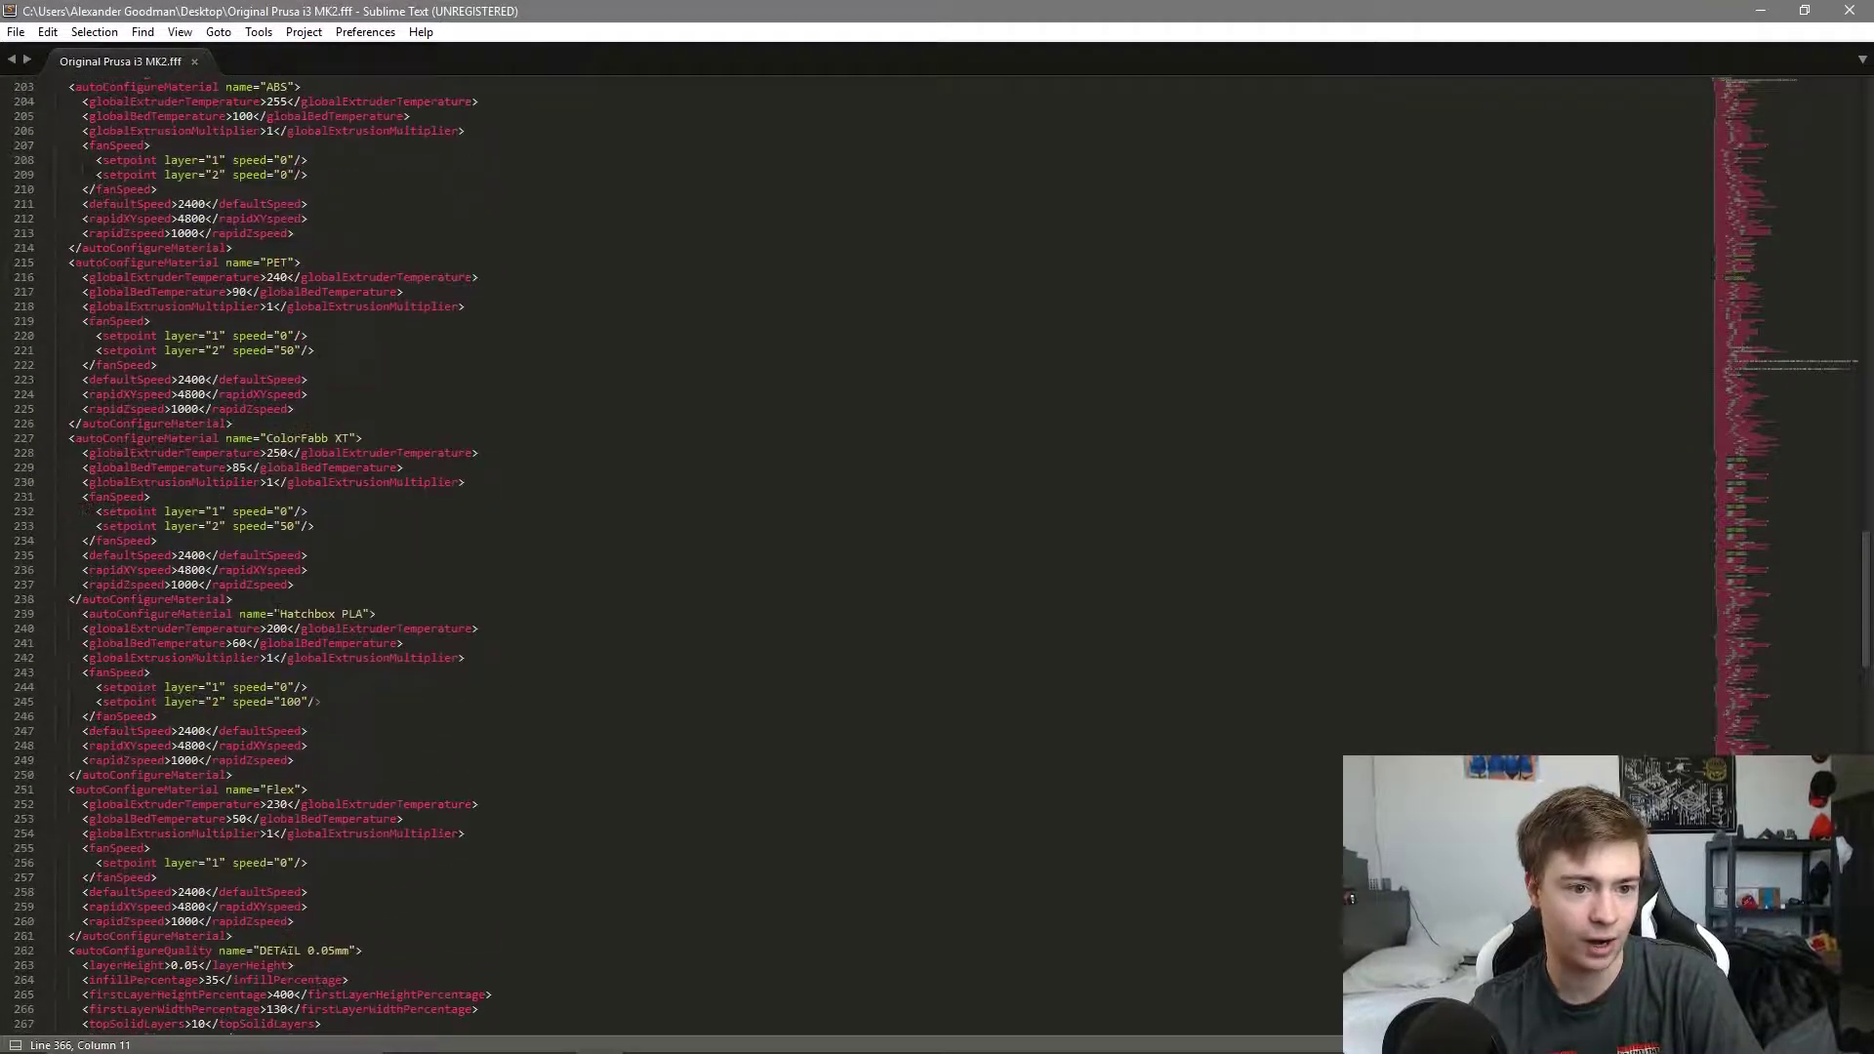
{"action": "scroll", "coordinate": [401, 488], "scroll_direction": "down", "scroll_amount": 4}
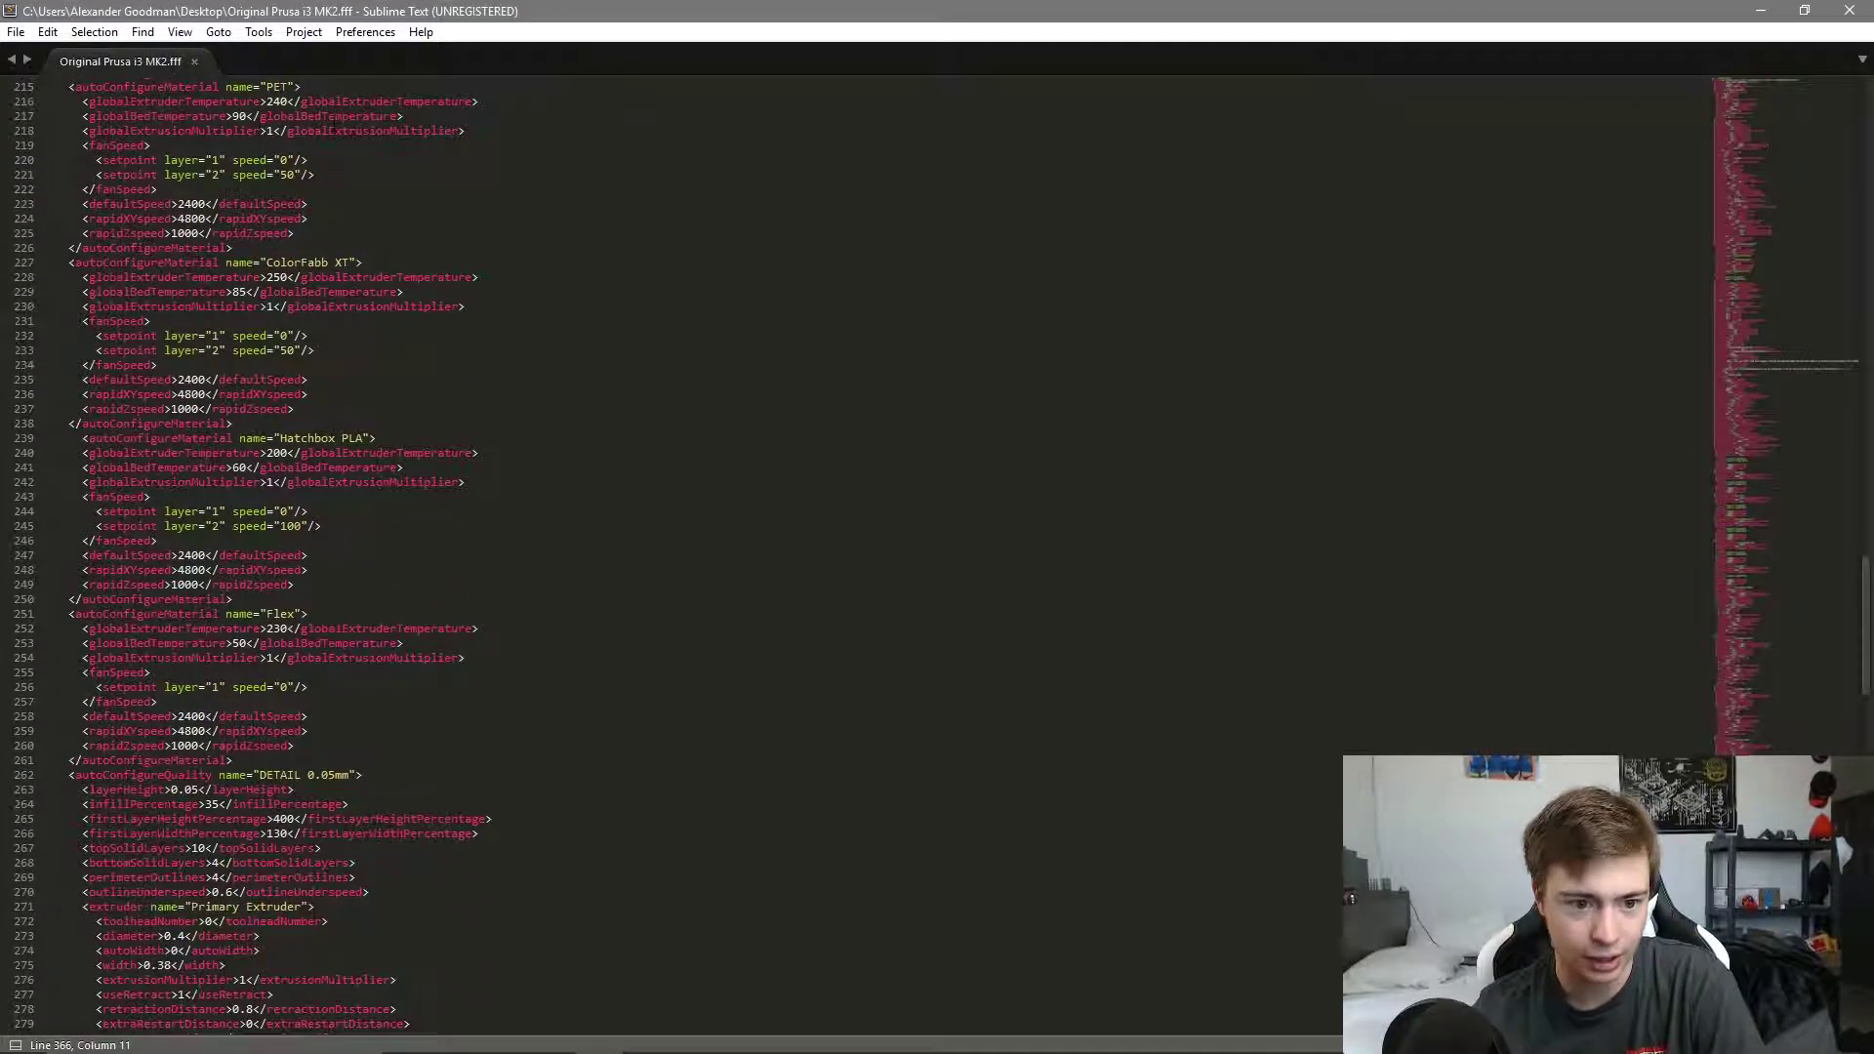
{"action": "left_click_drag", "start_coordinate": [63, 263], "coordinate": [575, 366]}
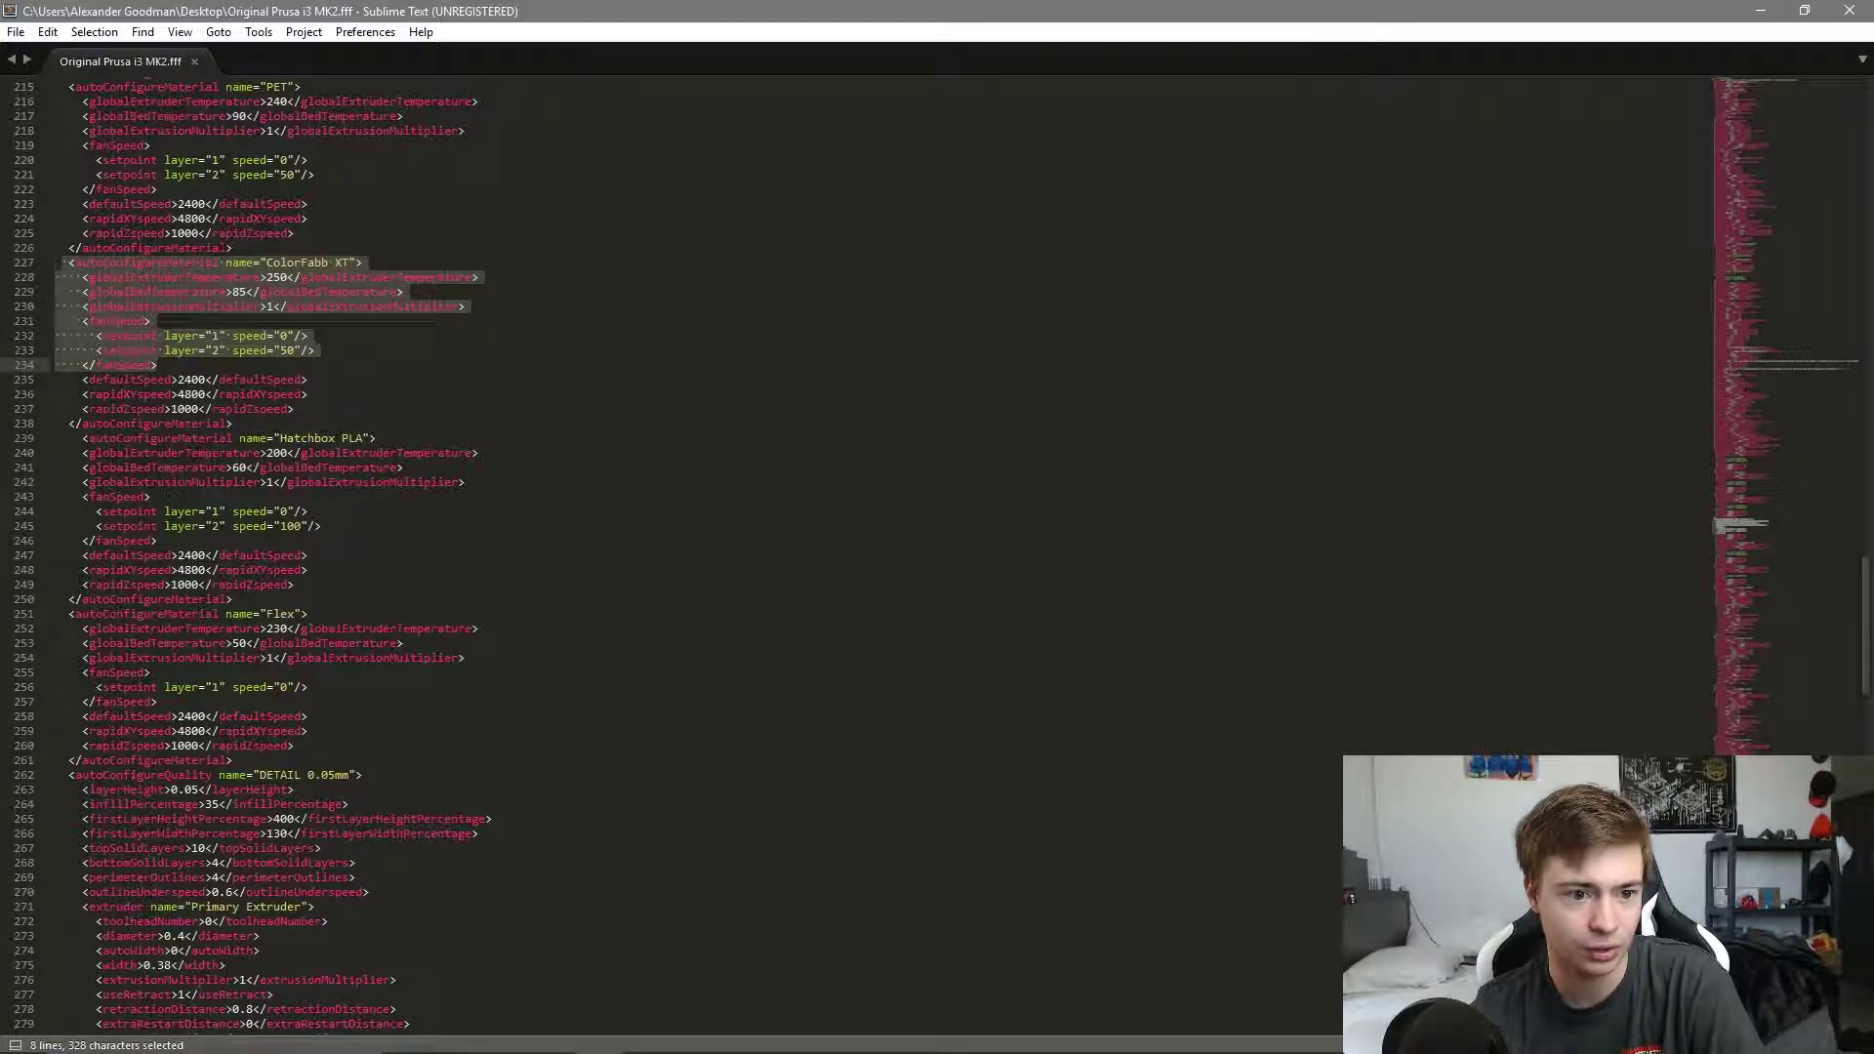
{"action": "scroll", "coordinate": [235, 293], "scroll_direction": "down", "scroll_amount": 6}
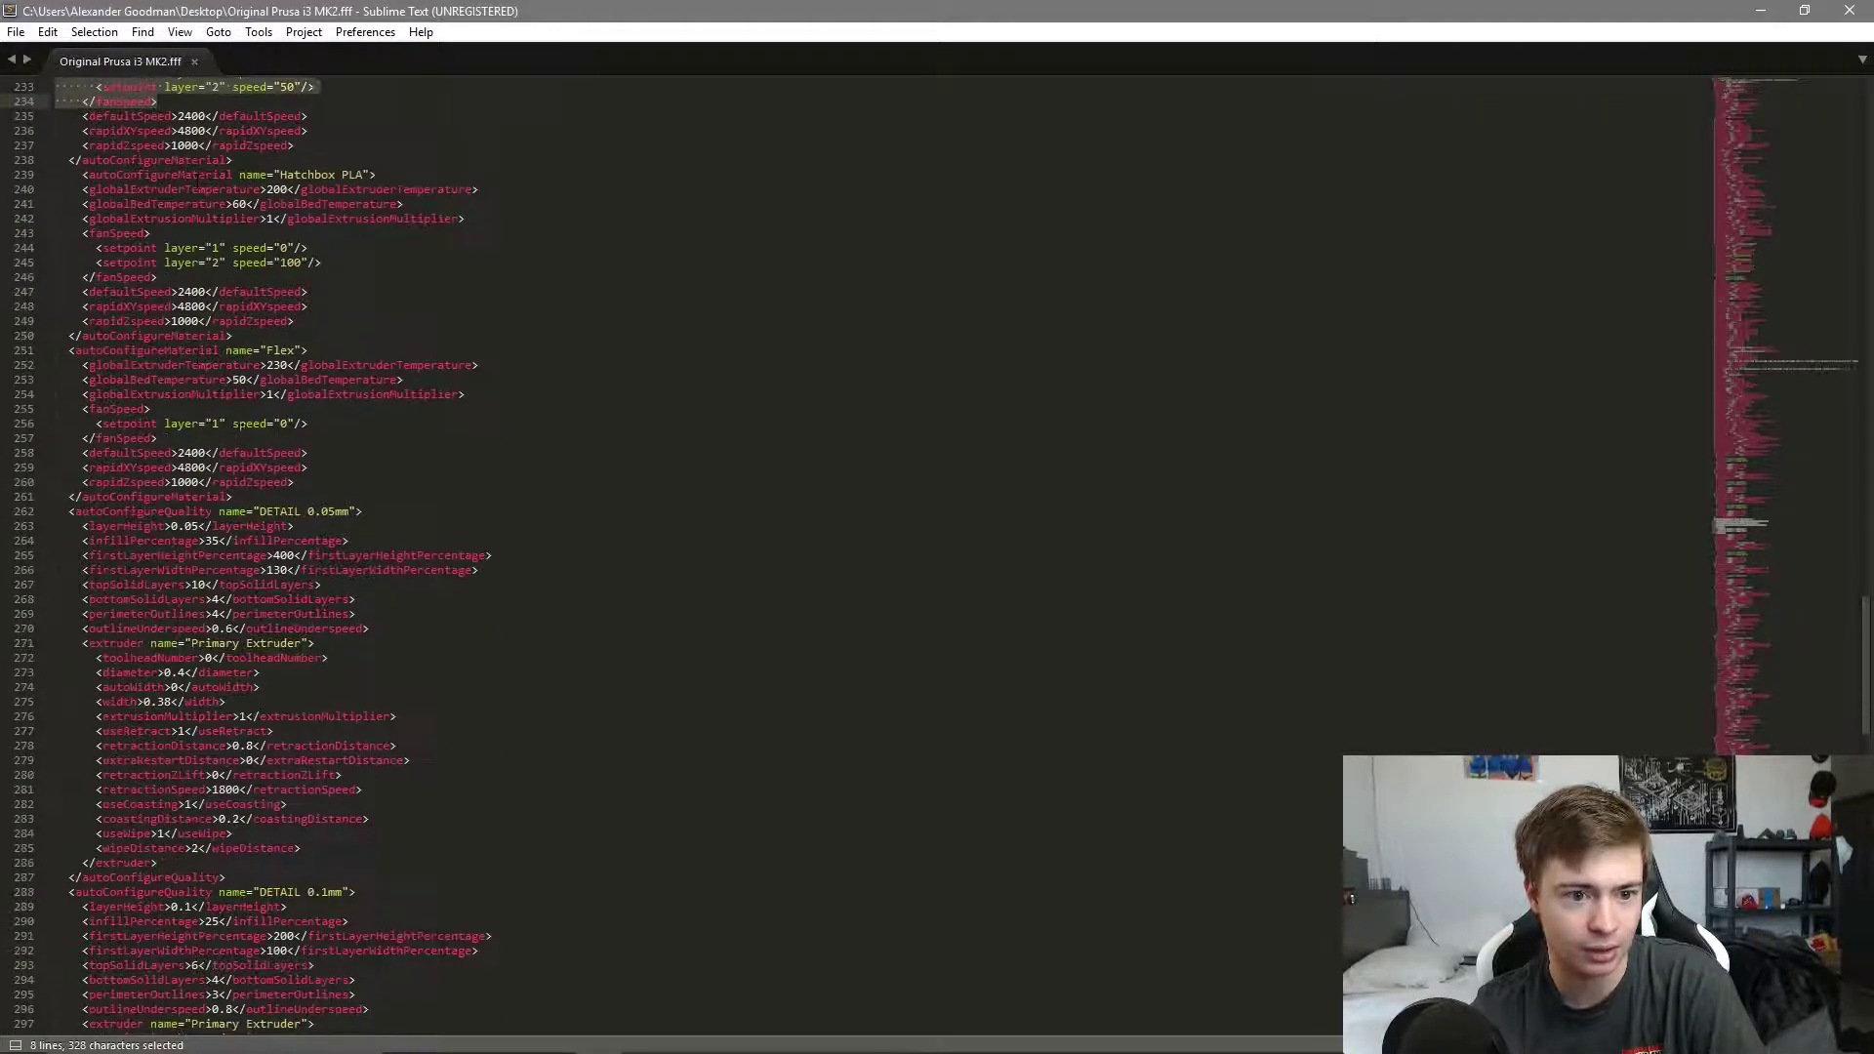
{"action": "scroll", "coordinate": [315, 438], "scroll_direction": "up", "scroll_amount": 8}
{"action": "left_click", "coordinate": [314, 438]}
Highlight the Hatchbox PLA block and the ColorFabb XT extrusion multiplier line, then close Sublime Text
{"action": "scroll", "coordinate": [314, 438], "scroll_direction": "down", "scroll_amount": 6}
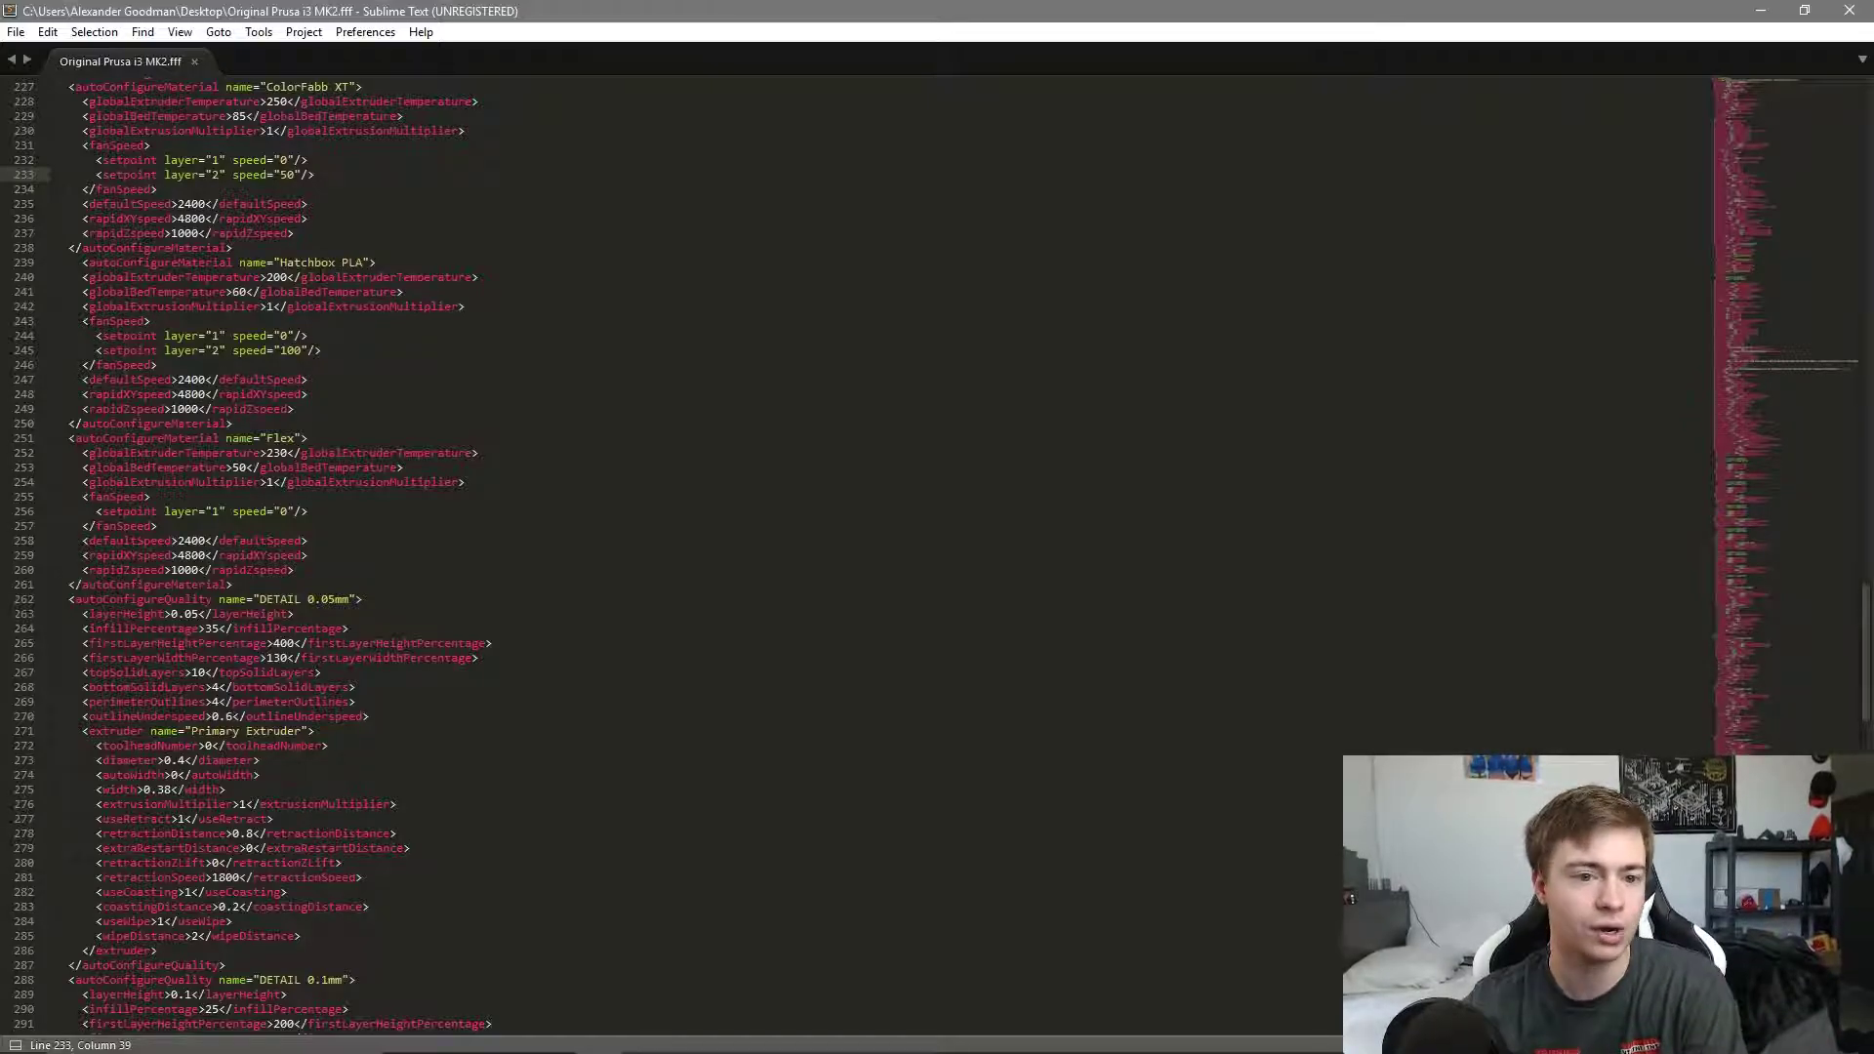
{"action": "left_click_drag", "start_coordinate": [68, 247], "coordinate": [307, 378]}
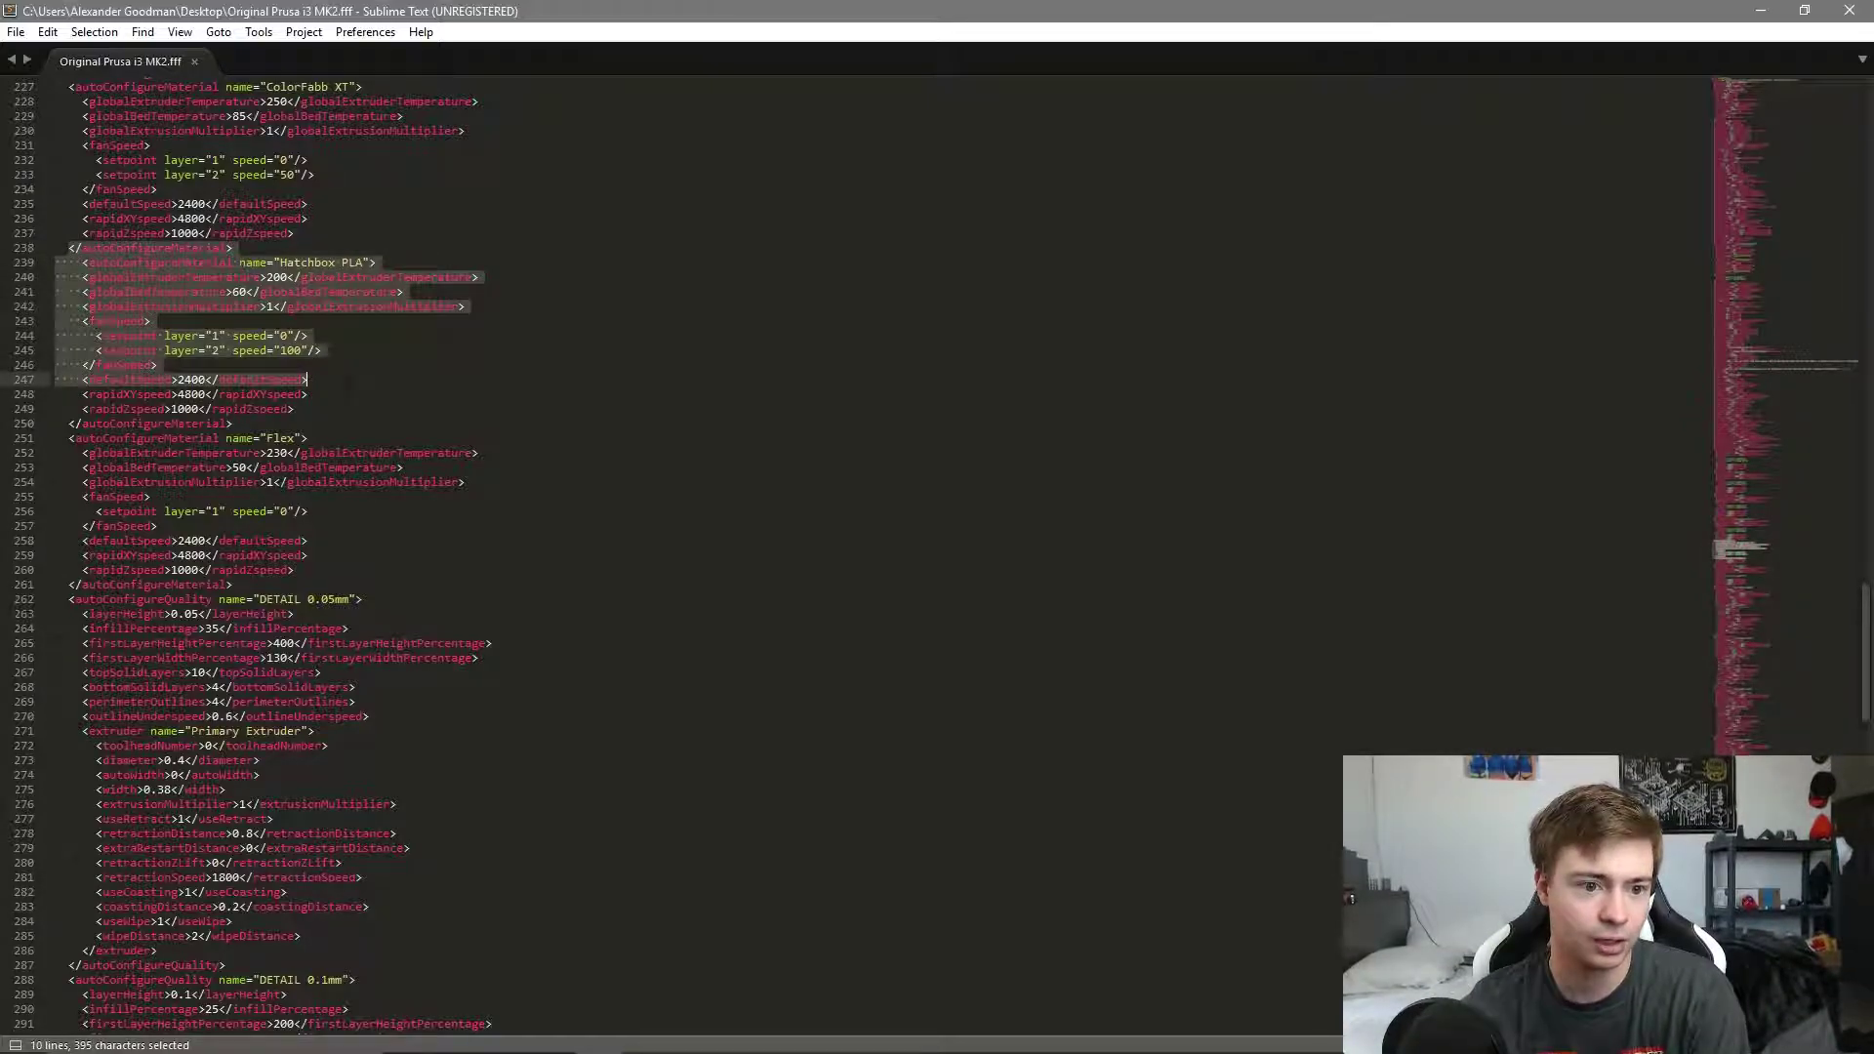
{"action": "left_click", "coordinate": [348, 381]}
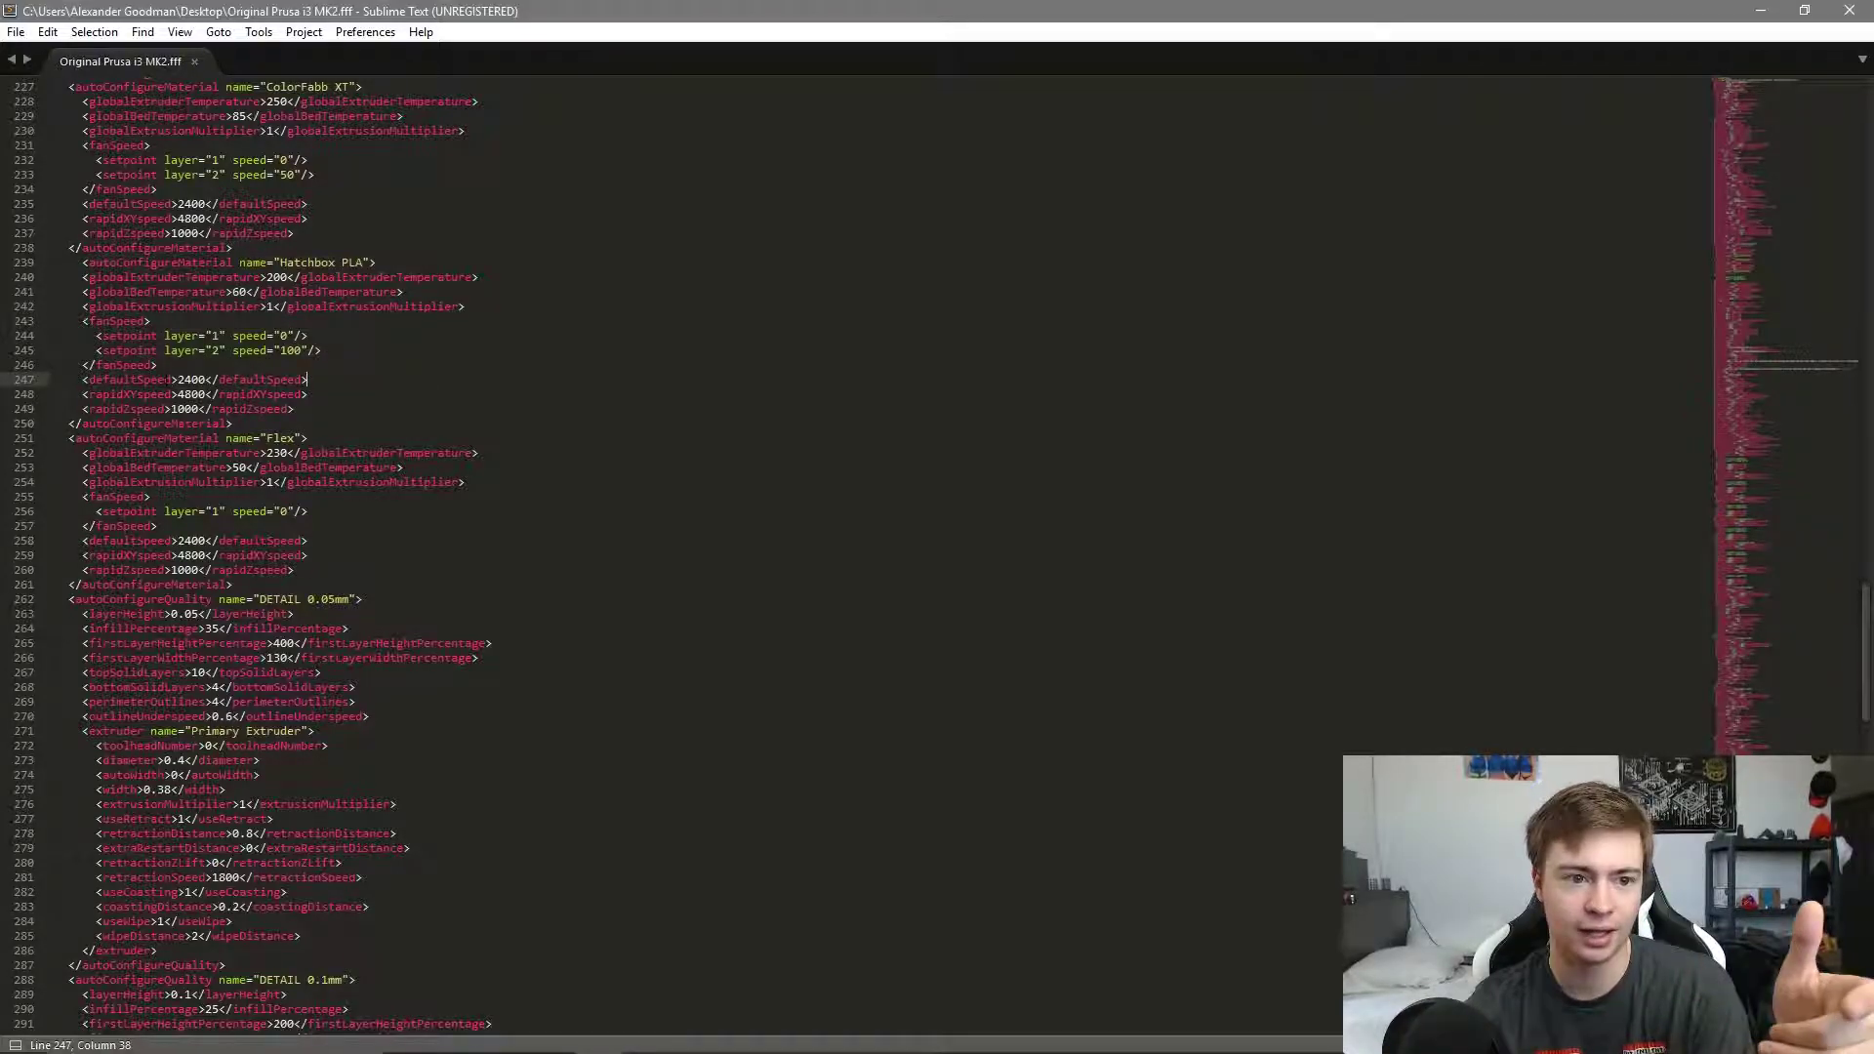
{"action": "scroll", "coordinate": [683, 547], "scroll_direction": "up", "scroll_amount": 5}
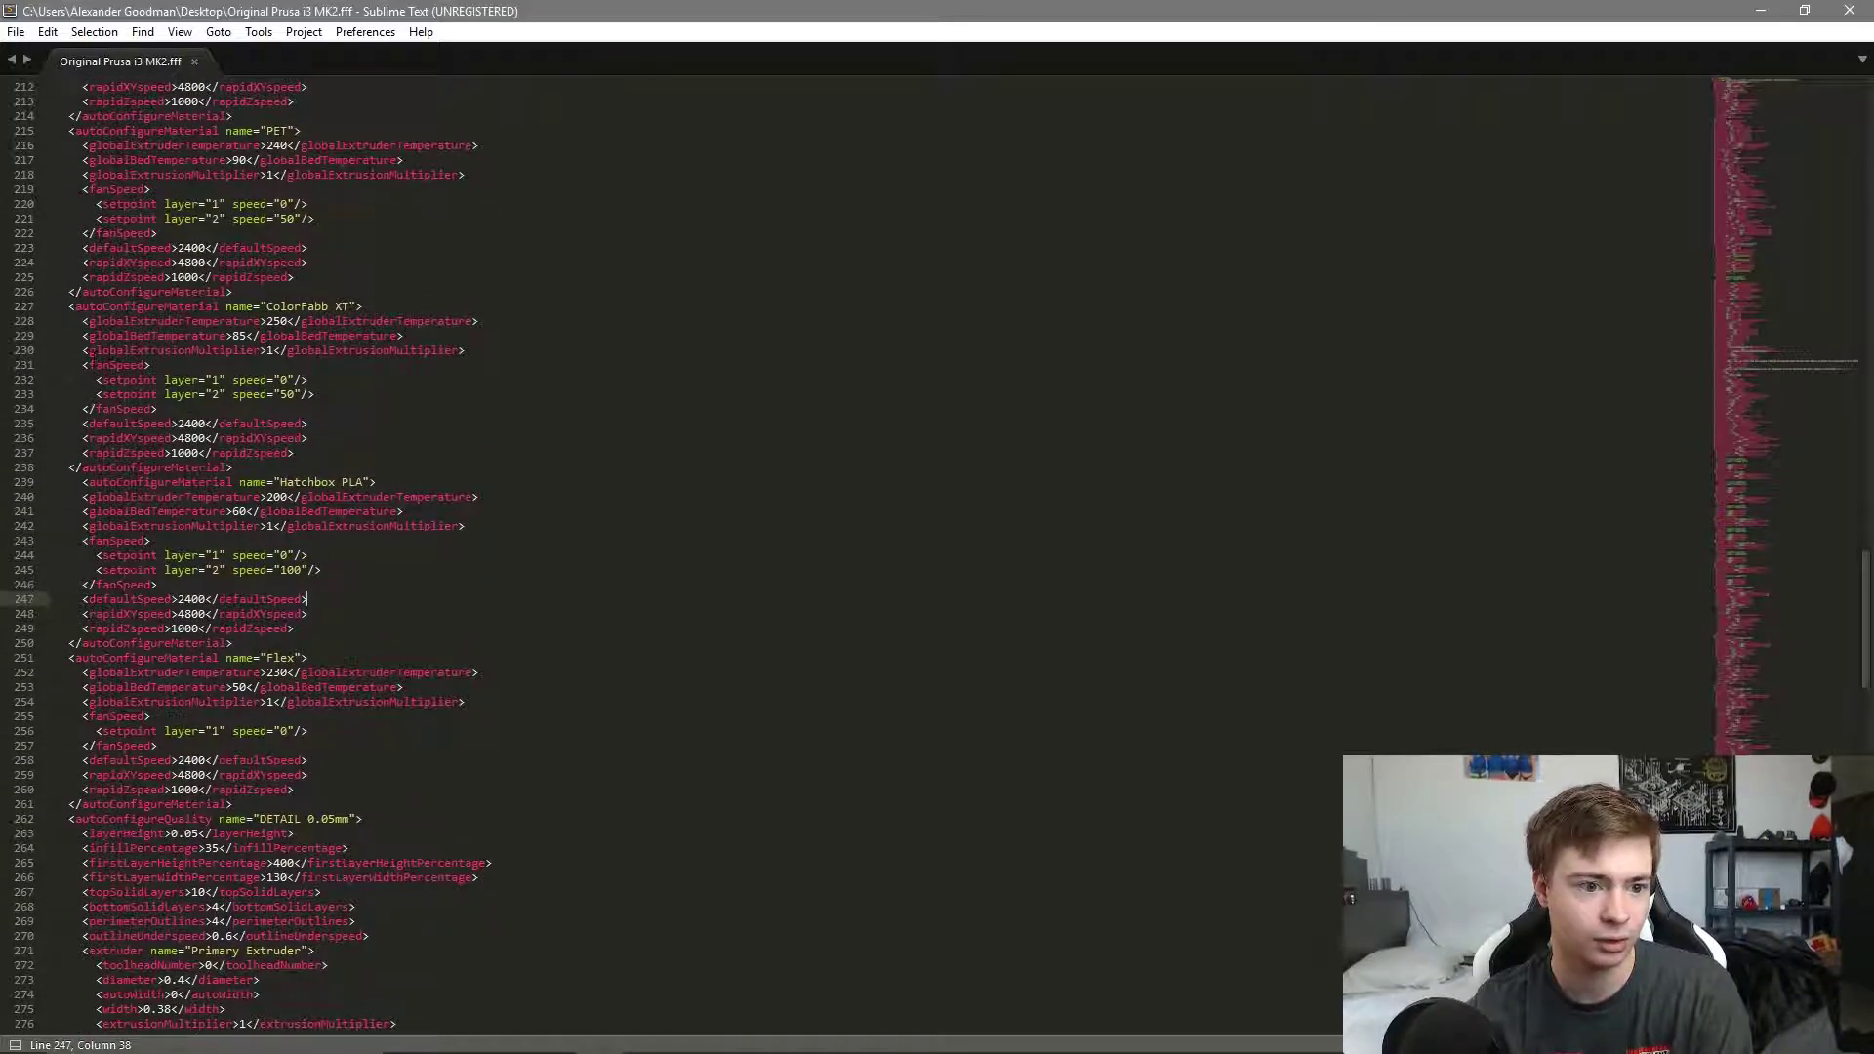
{"action": "left_click_drag", "start_coordinate": [82, 351], "coordinate": [477, 365]}
{"action": "key", "text": "Right"}
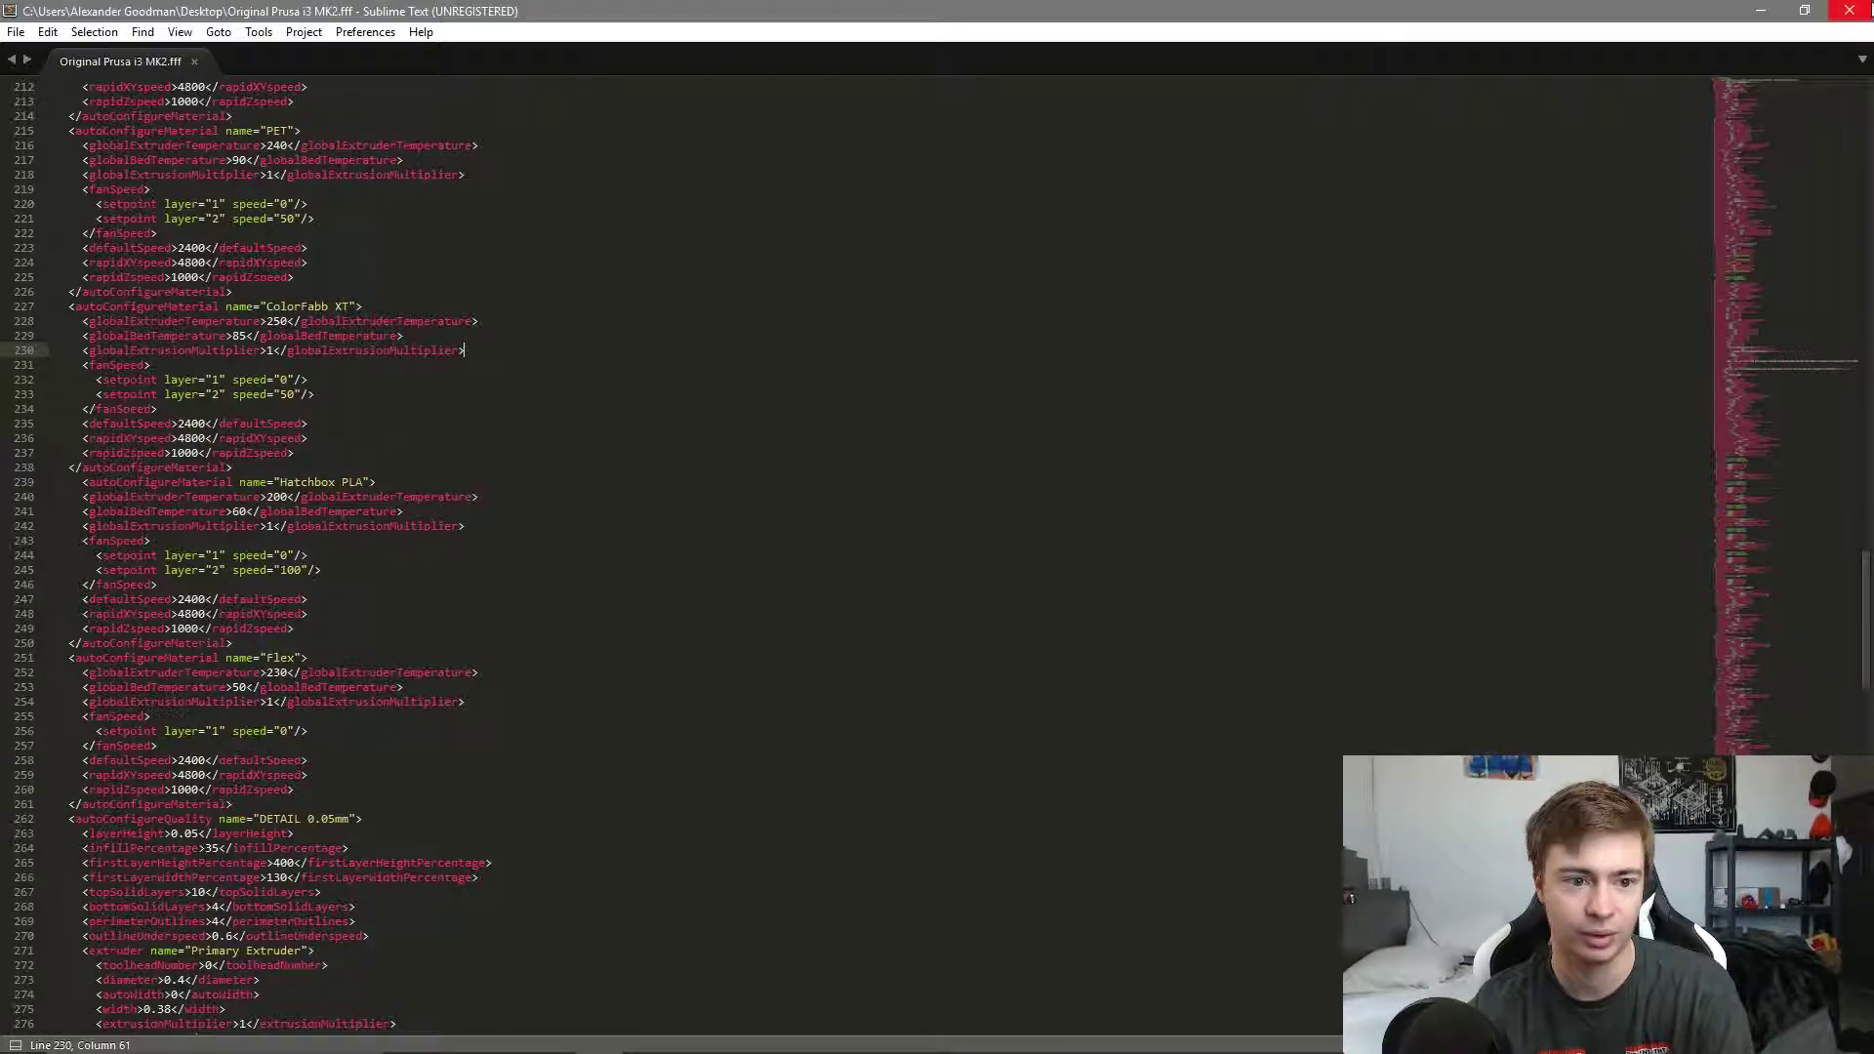
{"action": "left_click", "coordinate": [1850, 11]}
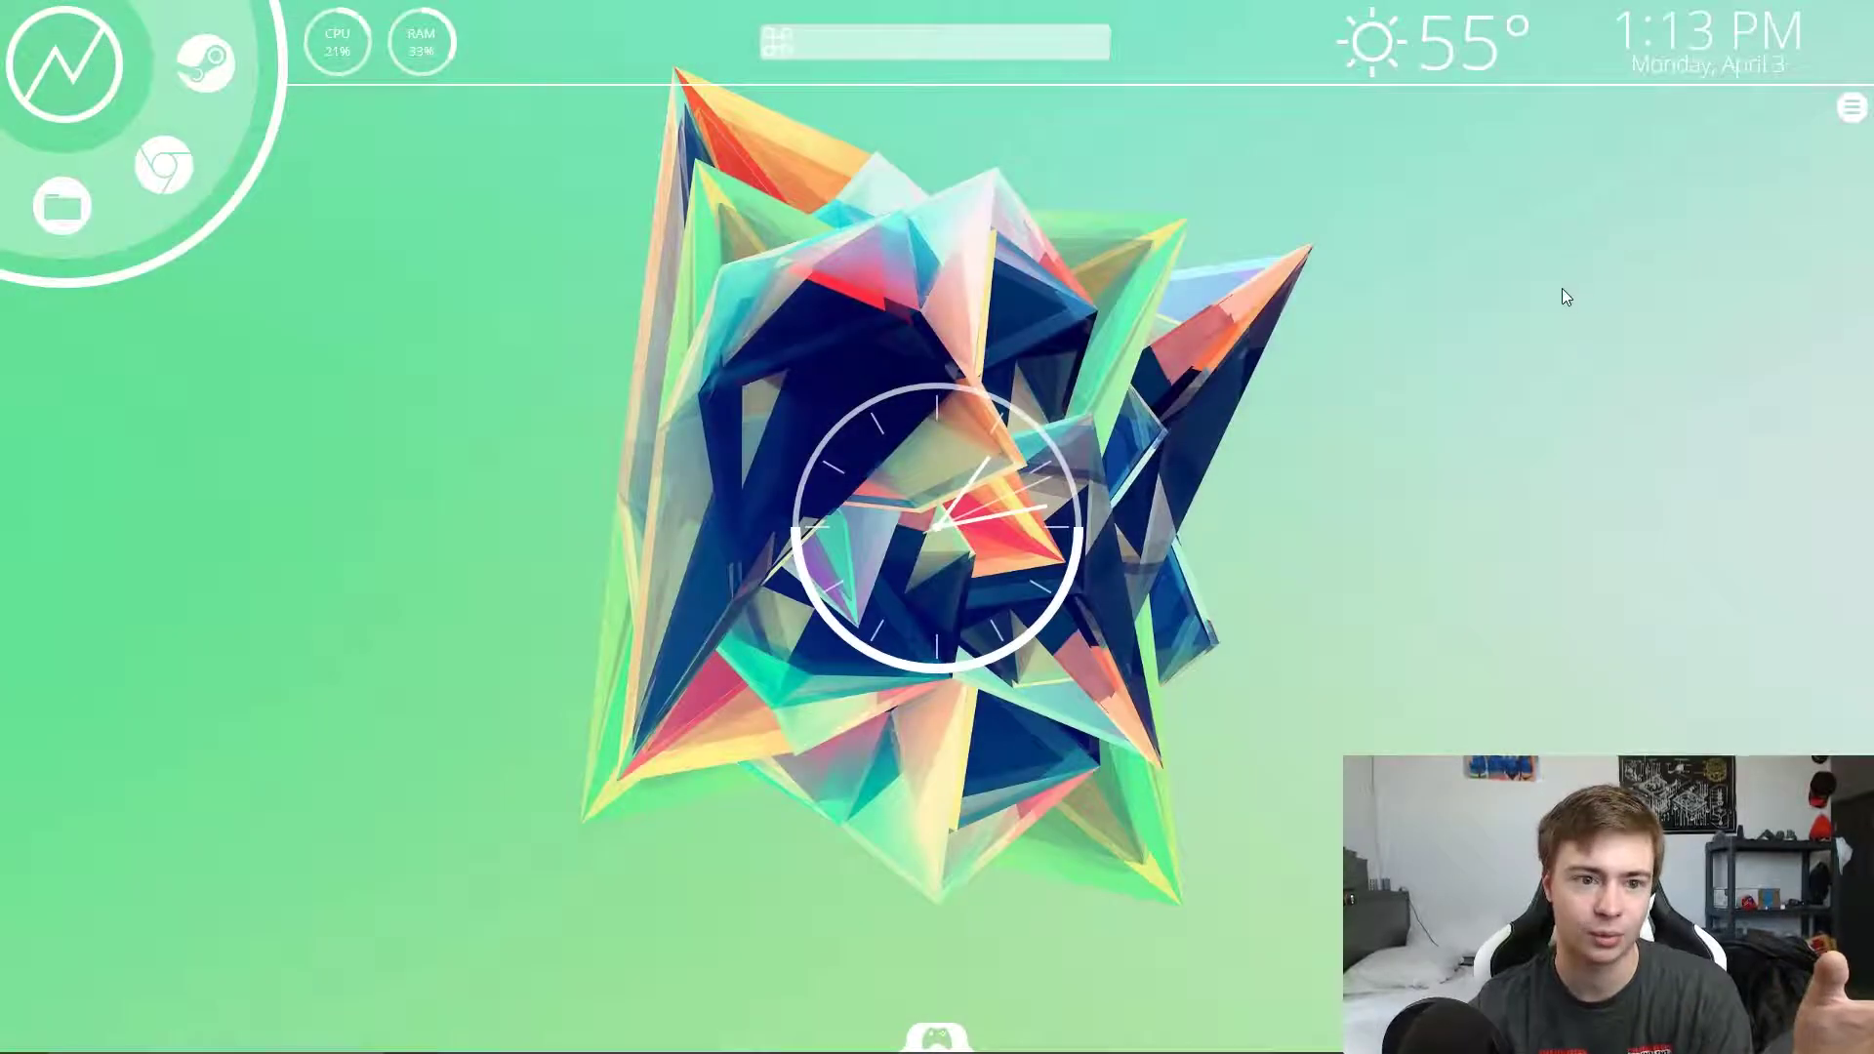